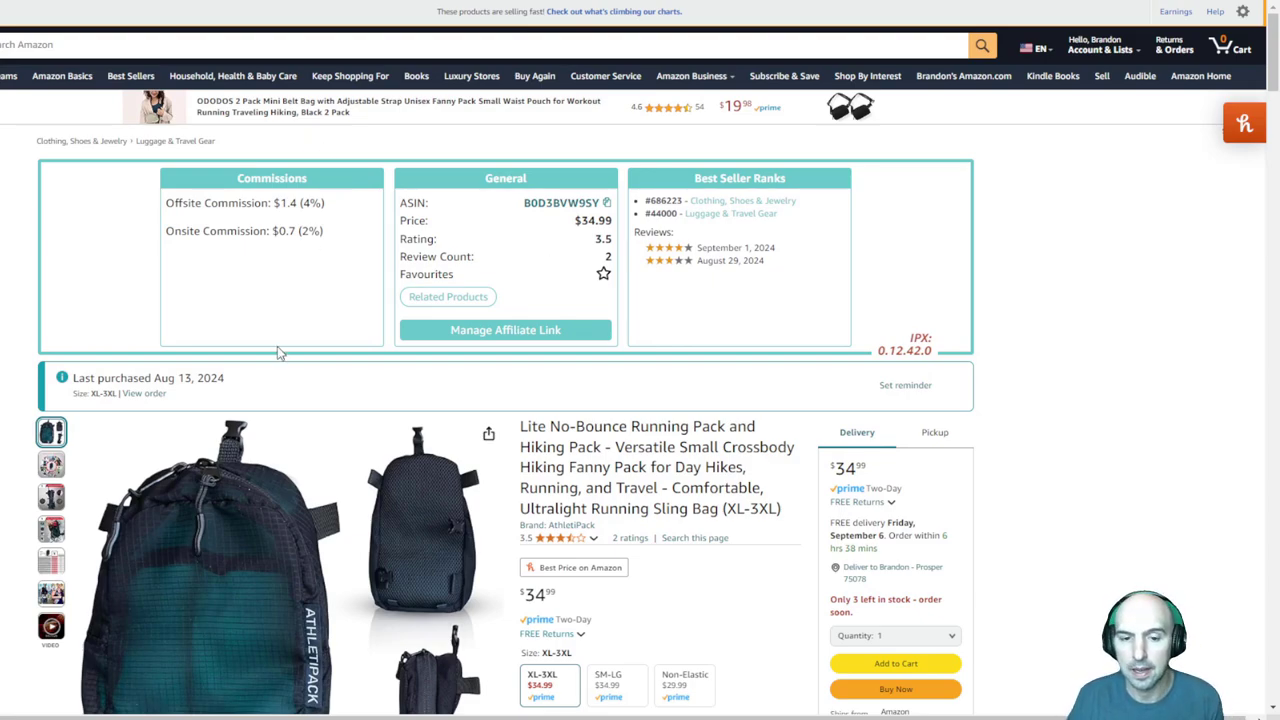
Review the pack's Amazon listing, then put the cursor in the draft intro after 'issues'
scroll(279, 352, "down", 3)
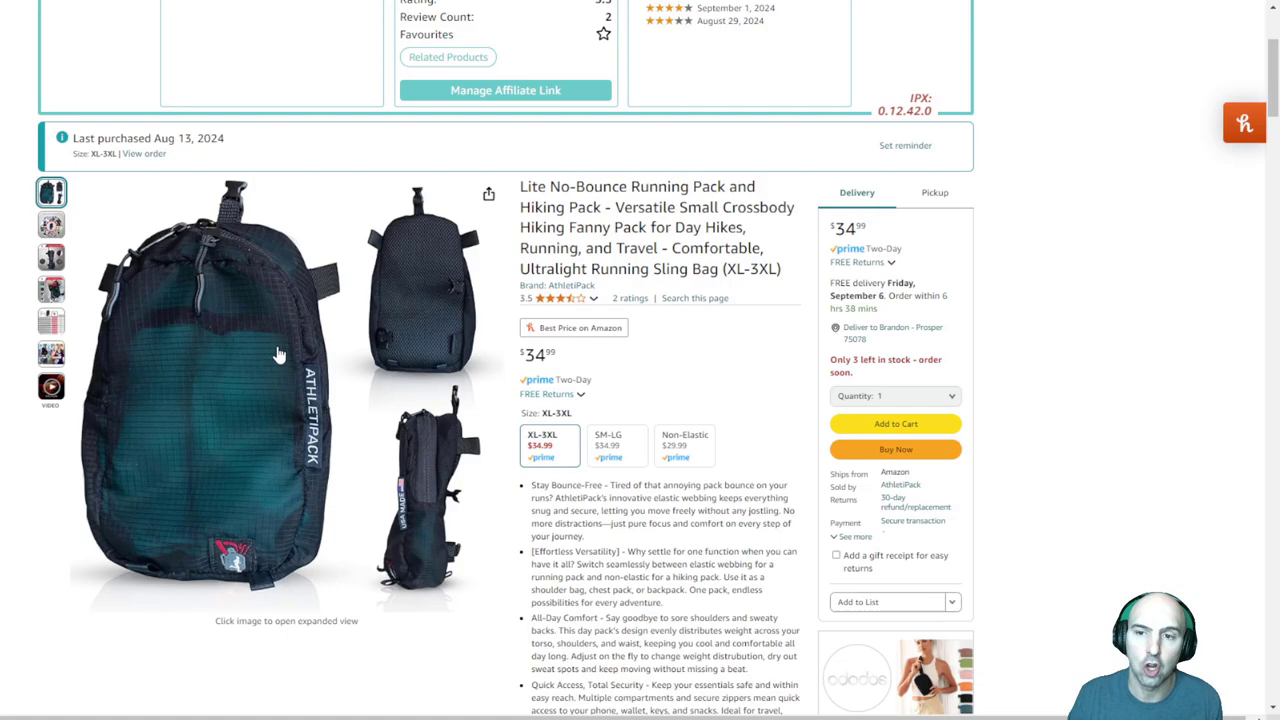
scroll(279, 355, "up", 1)
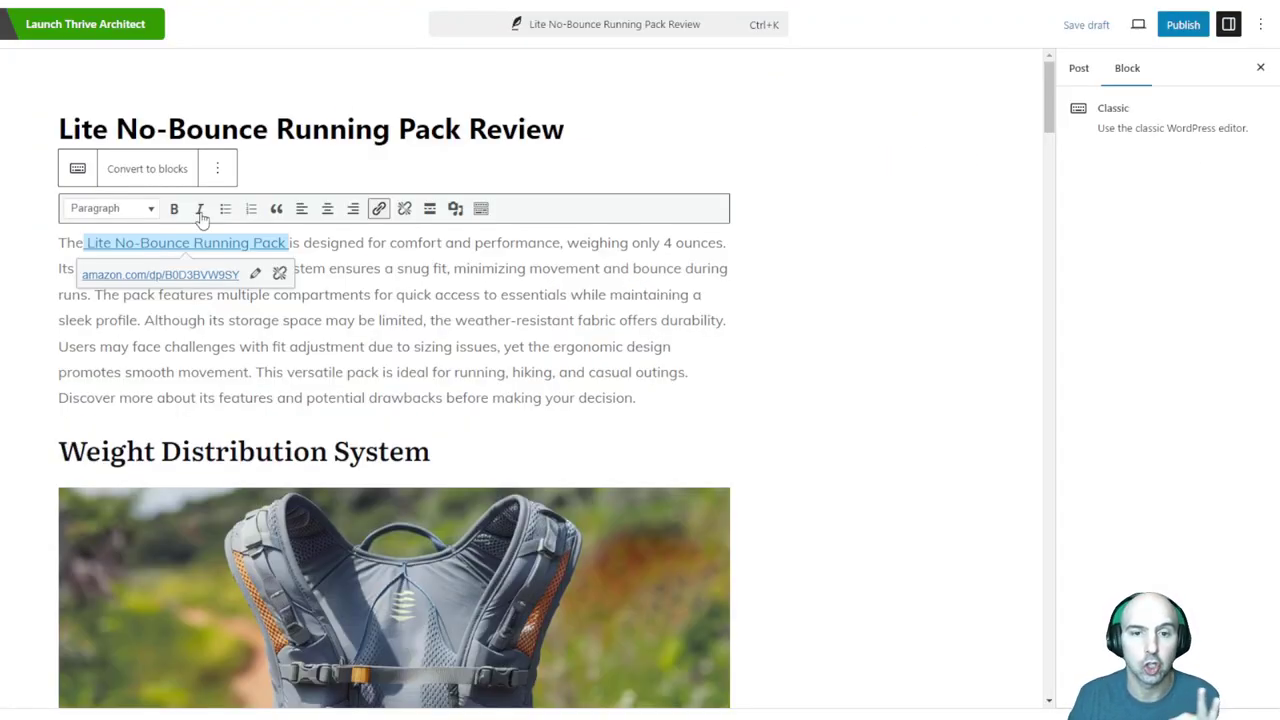
left_click(501, 347)
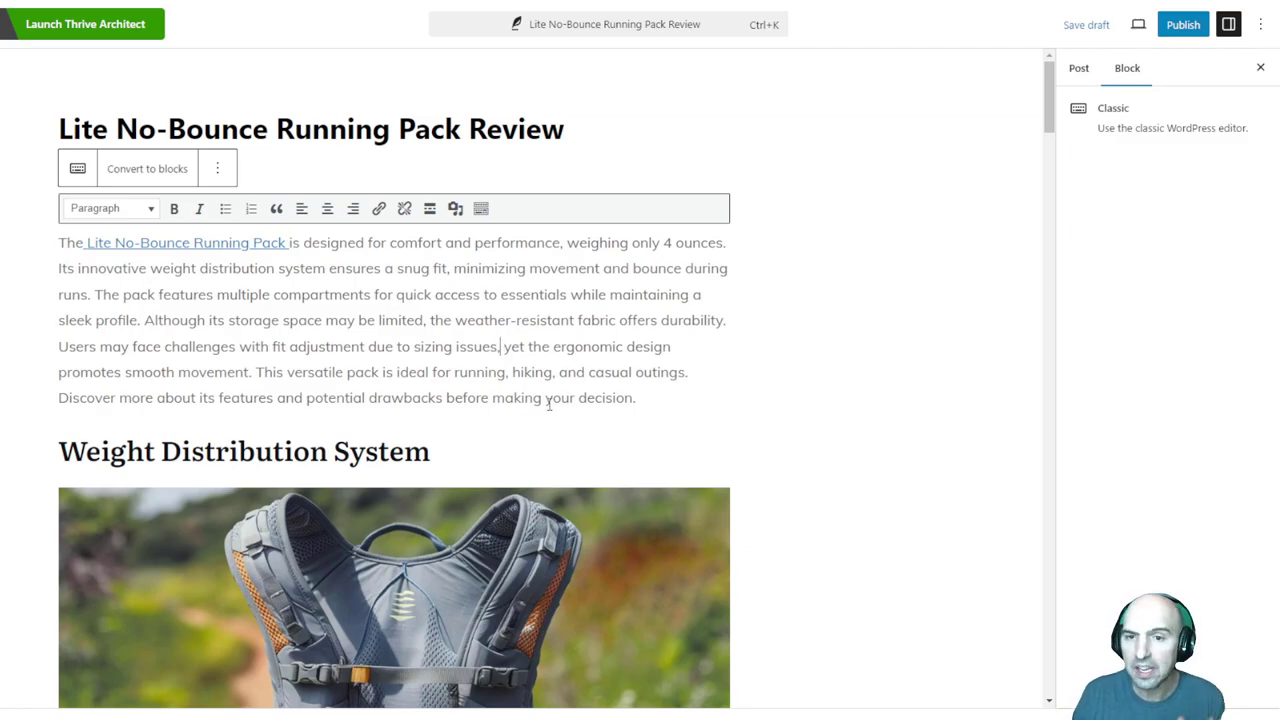
Read through the Lite No-Bounce Running Pack review draft from top to bottom
scroll(548, 404, "down", 3)
scroll(560, 395, "down", 1)
scroll(570, 390, "up", 2)
scroll(588, 374, "down", 5)
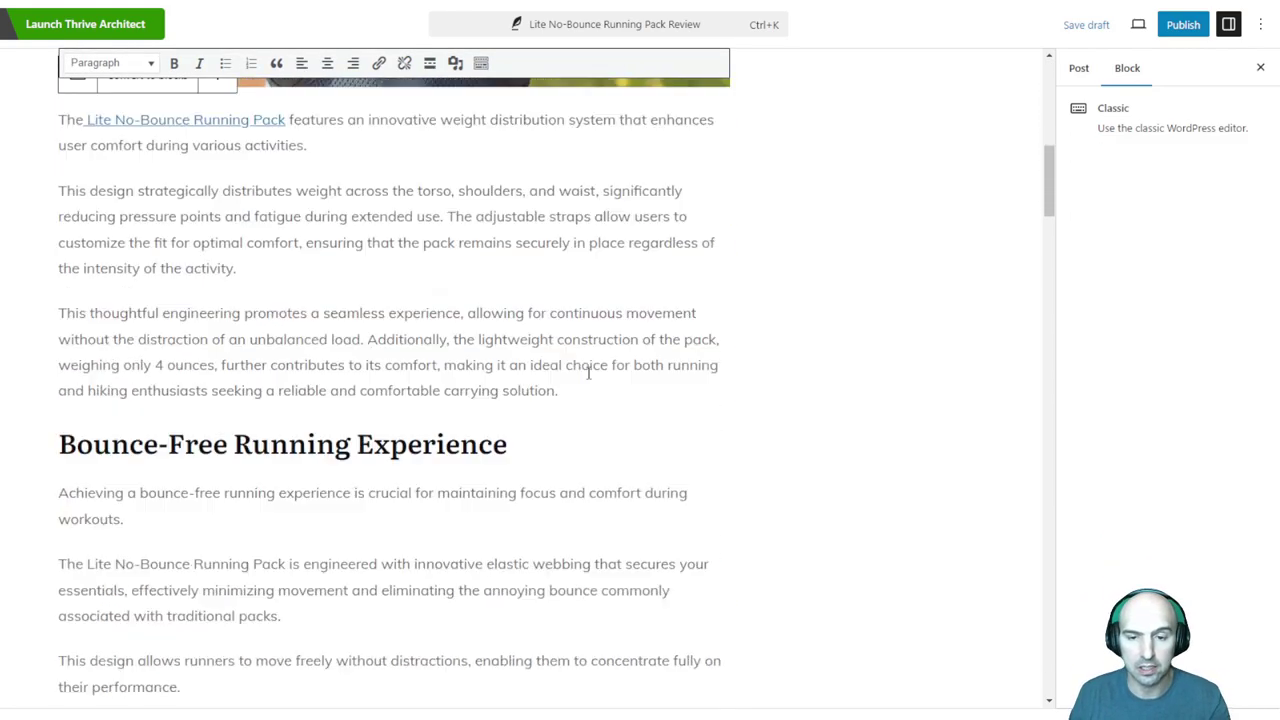
scroll(588, 374, "down", 3)
scroll(588, 374, "down", 3)
scroll(588, 374, "down", 3)
scroll(588, 373, "down", 4)
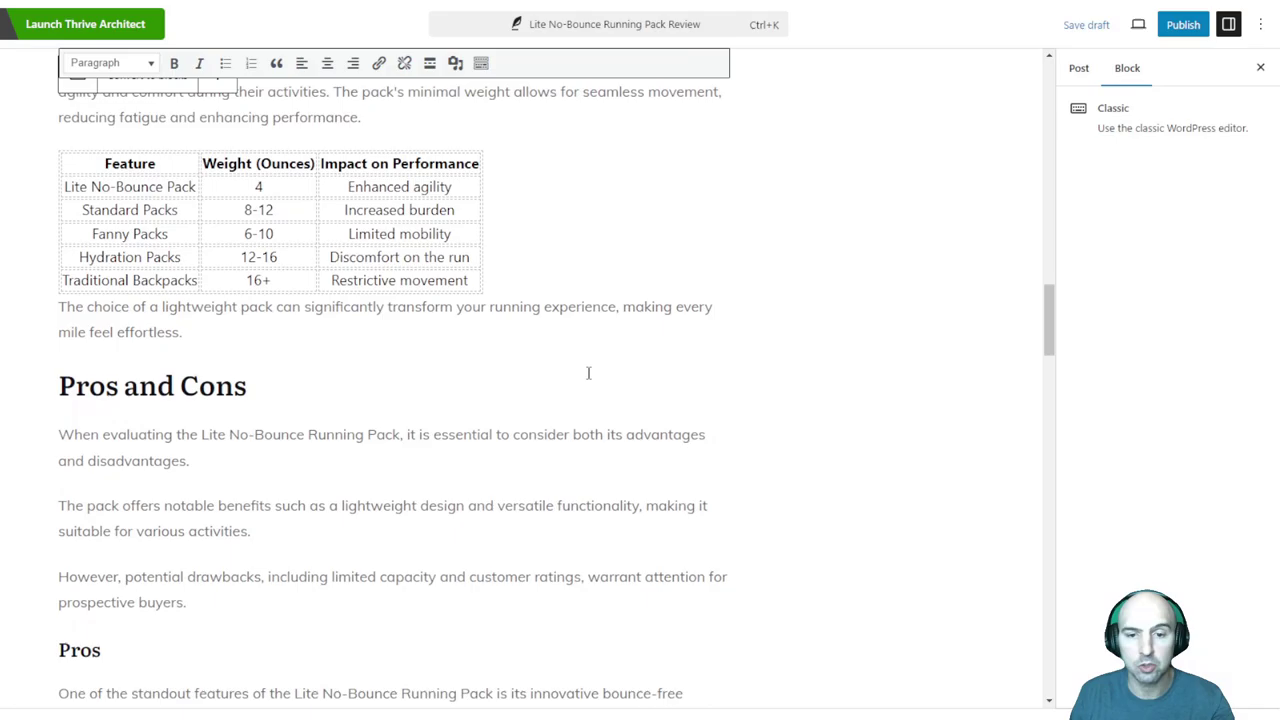
scroll(588, 373, "down", 3)
scroll(588, 373, "down", 2)
scroll(588, 373, "down", 4)
scroll(588, 373, "down", 3)
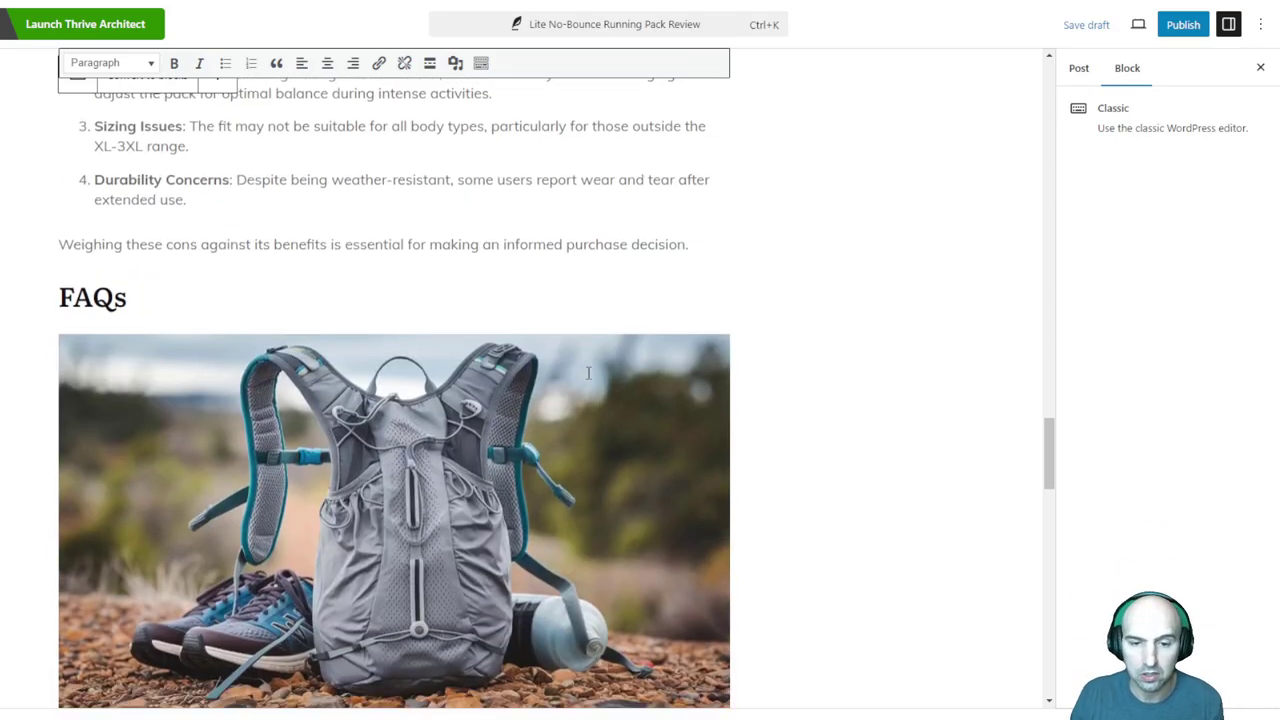
scroll(588, 373, "down", 5)
scroll(563, 363, "down", 2)
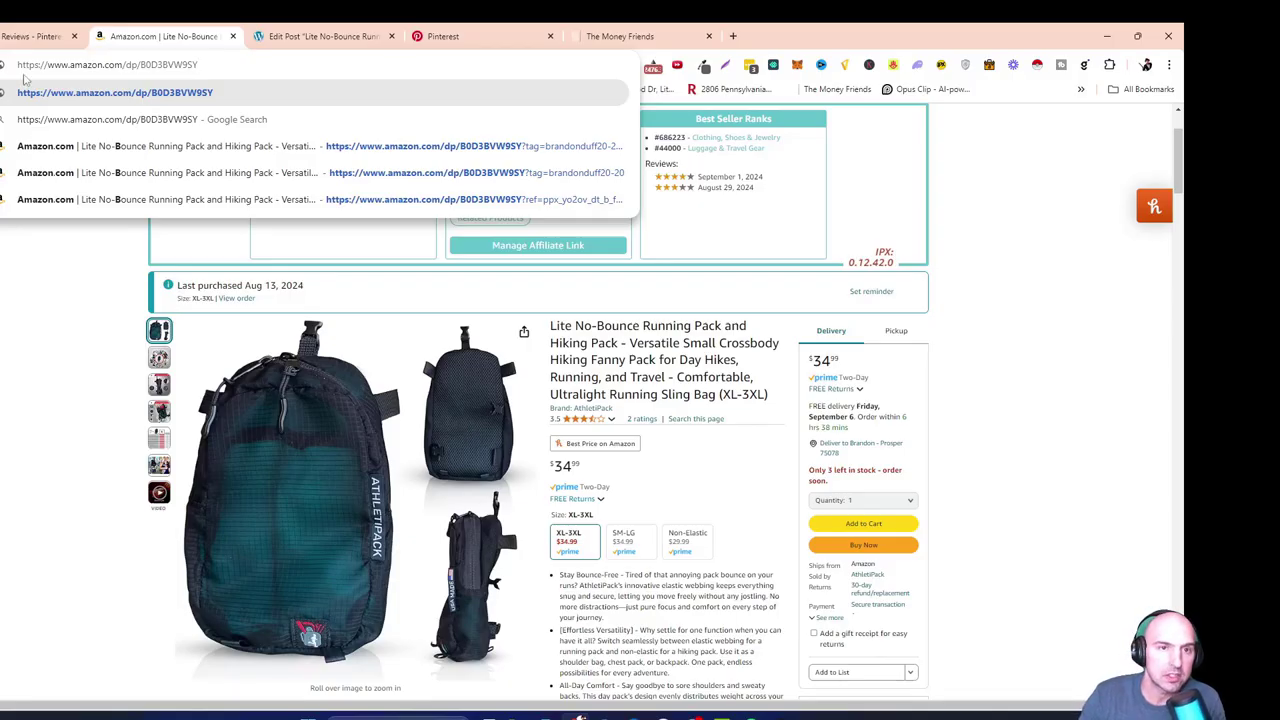
Copy the Amazon product page's URL from the address bar
left_click(48, 64)
right_click(48, 66)
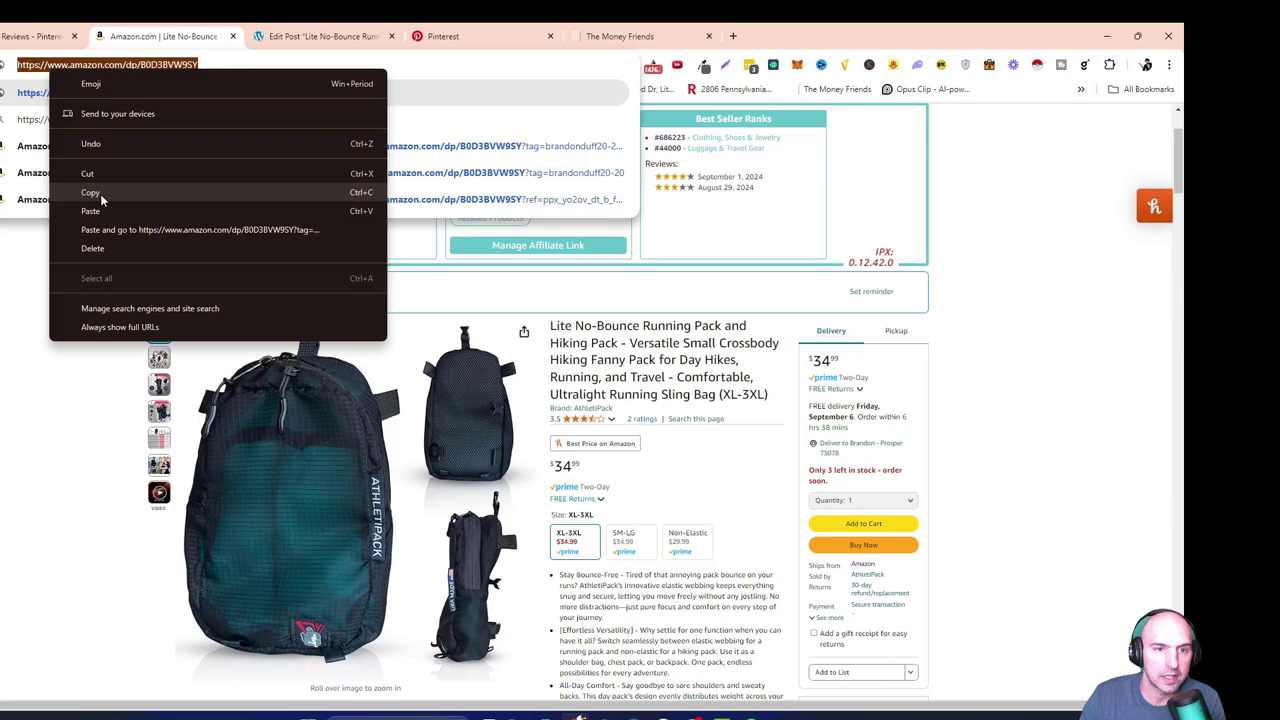
left_click(100, 194)
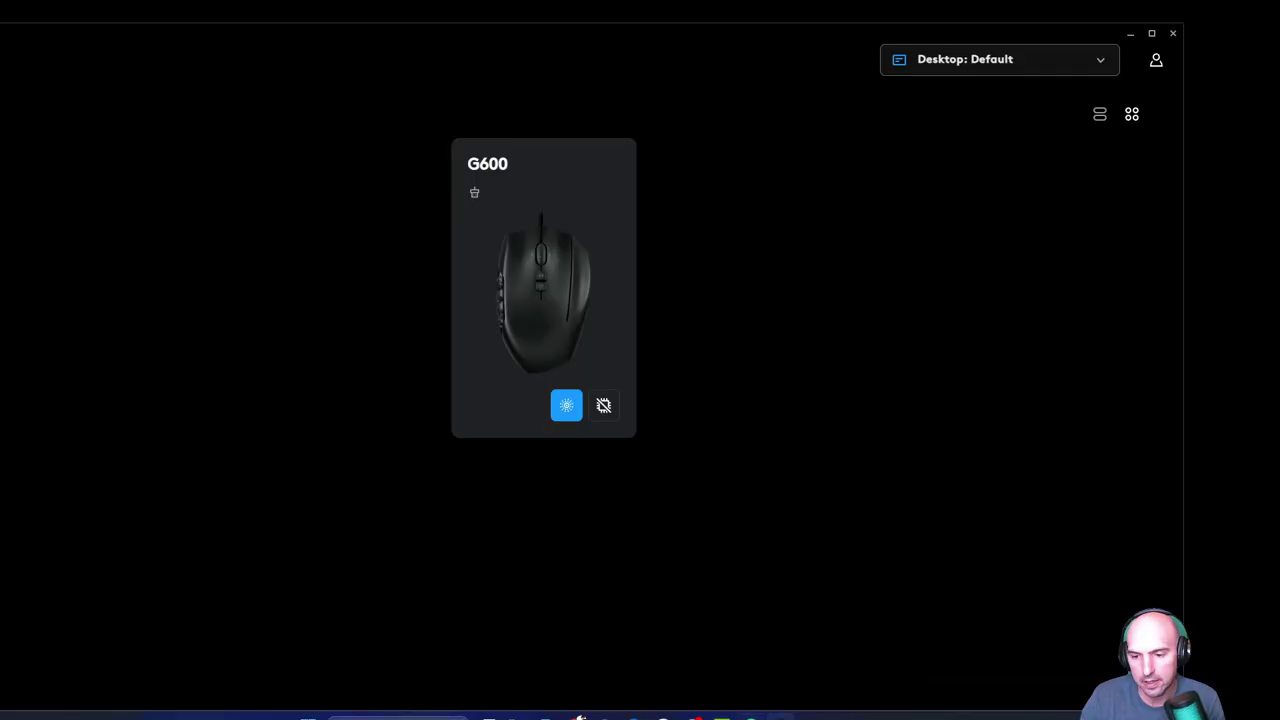
In Penny Arcade, select the pasted Amazon link and keep ideogram 2 as the subheading image model
mouse_move(663, 712)
left_click(697, 655)
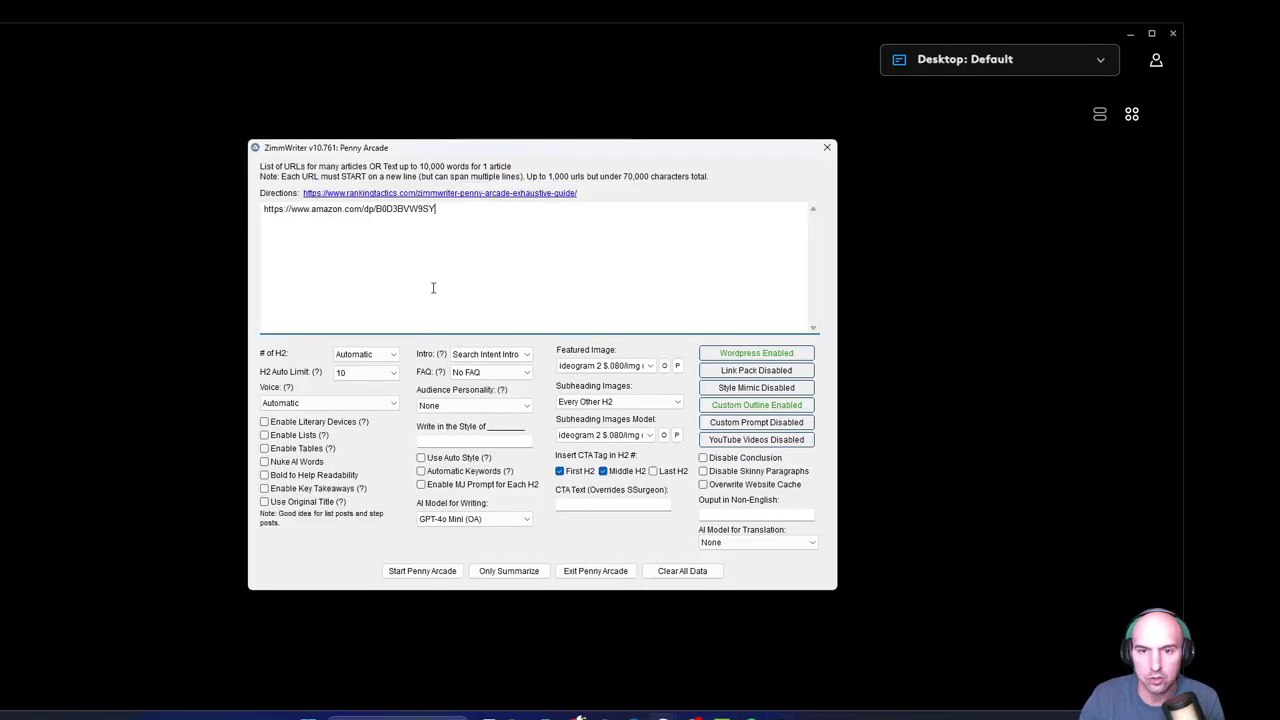
left_click_drag(450, 209, 236, 213)
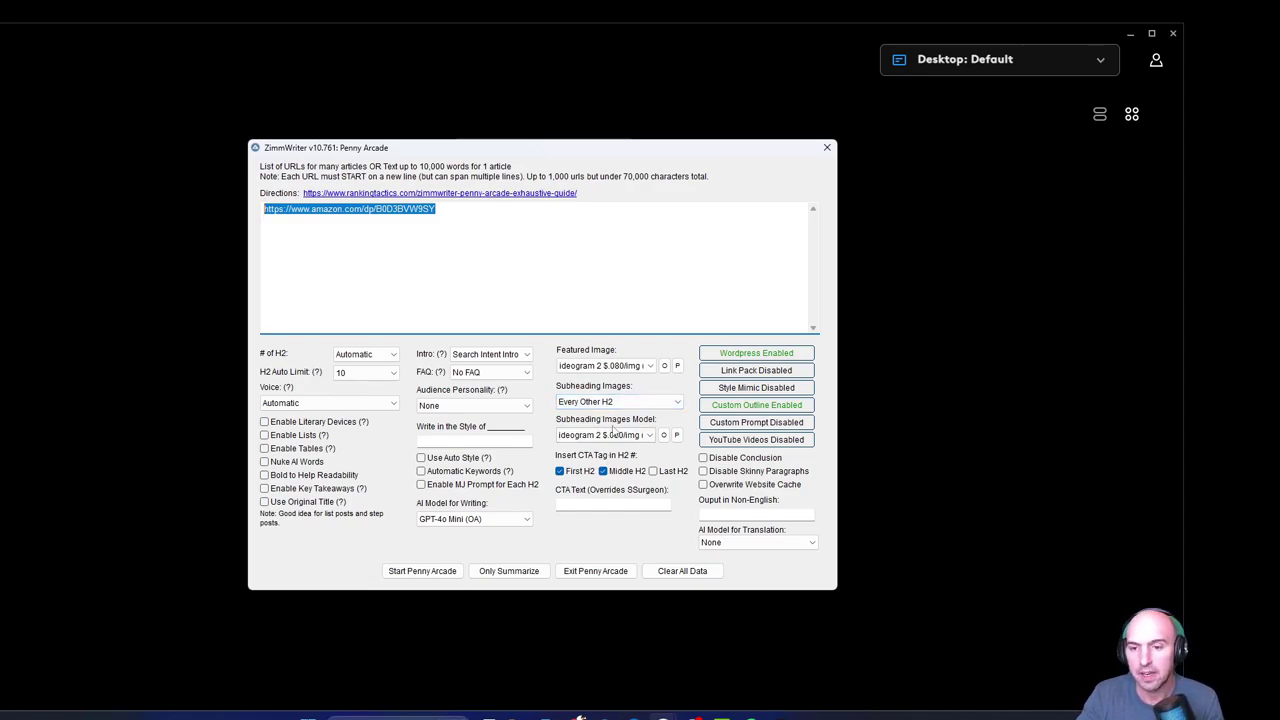
left_click(609, 436)
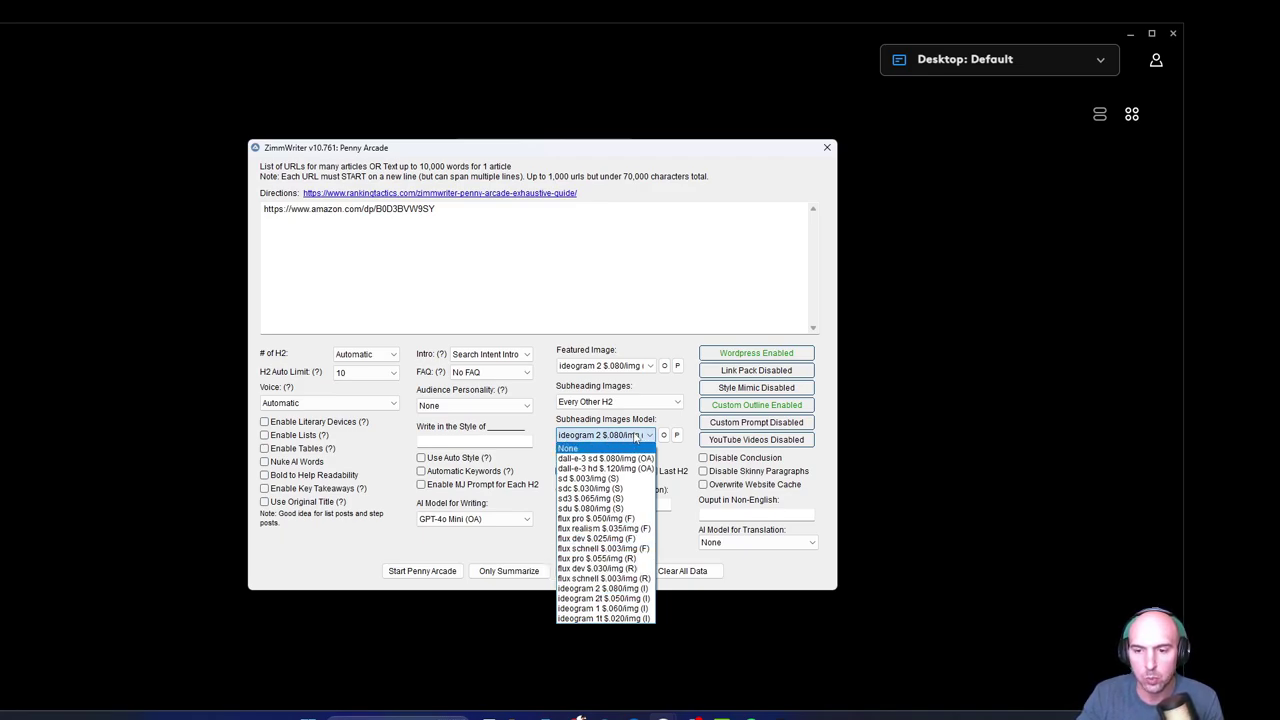
left_click(598, 589)
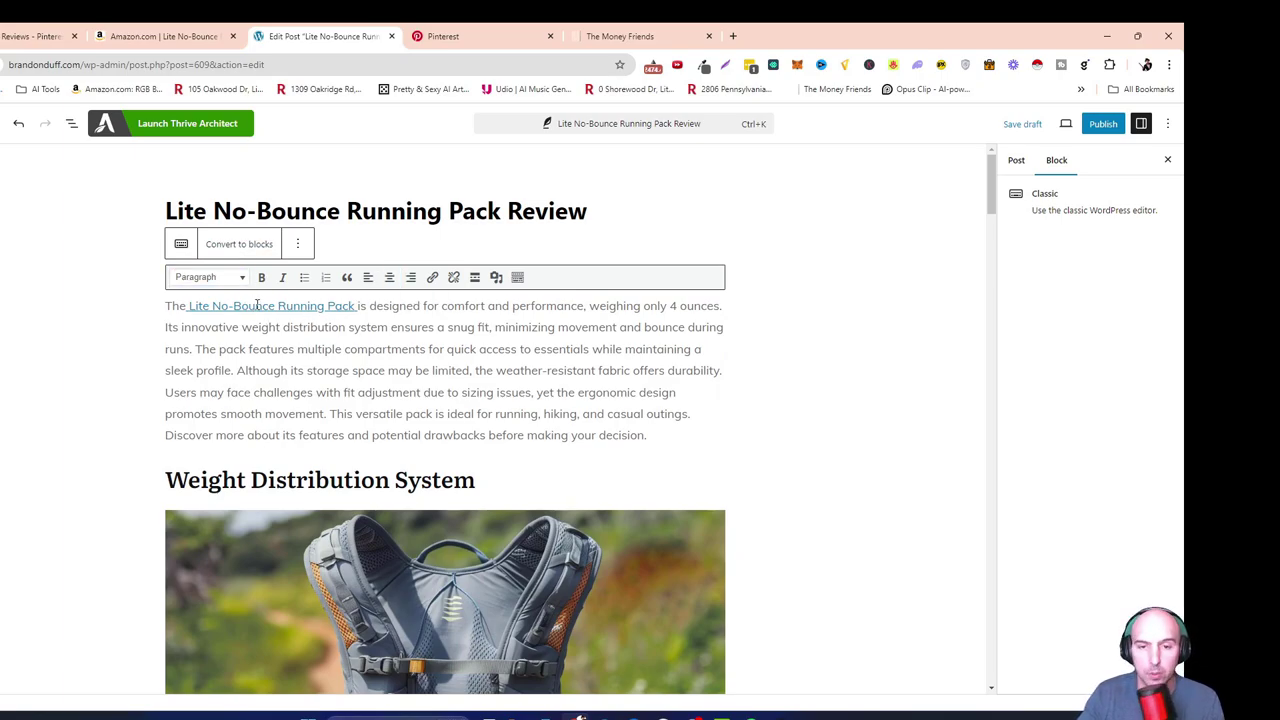
left_click(180, 38)
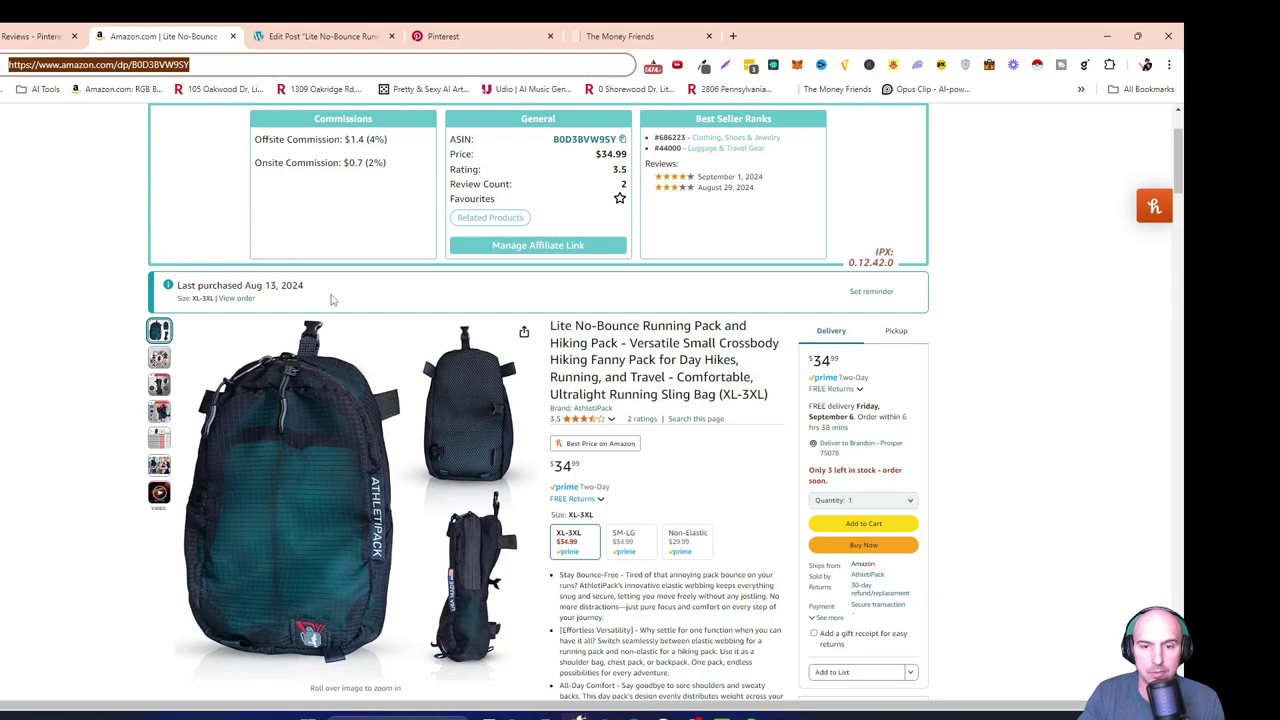
left_click(320, 36)
scroll(514, 392, "down", 1)
scroll(514, 392, "down", 2)
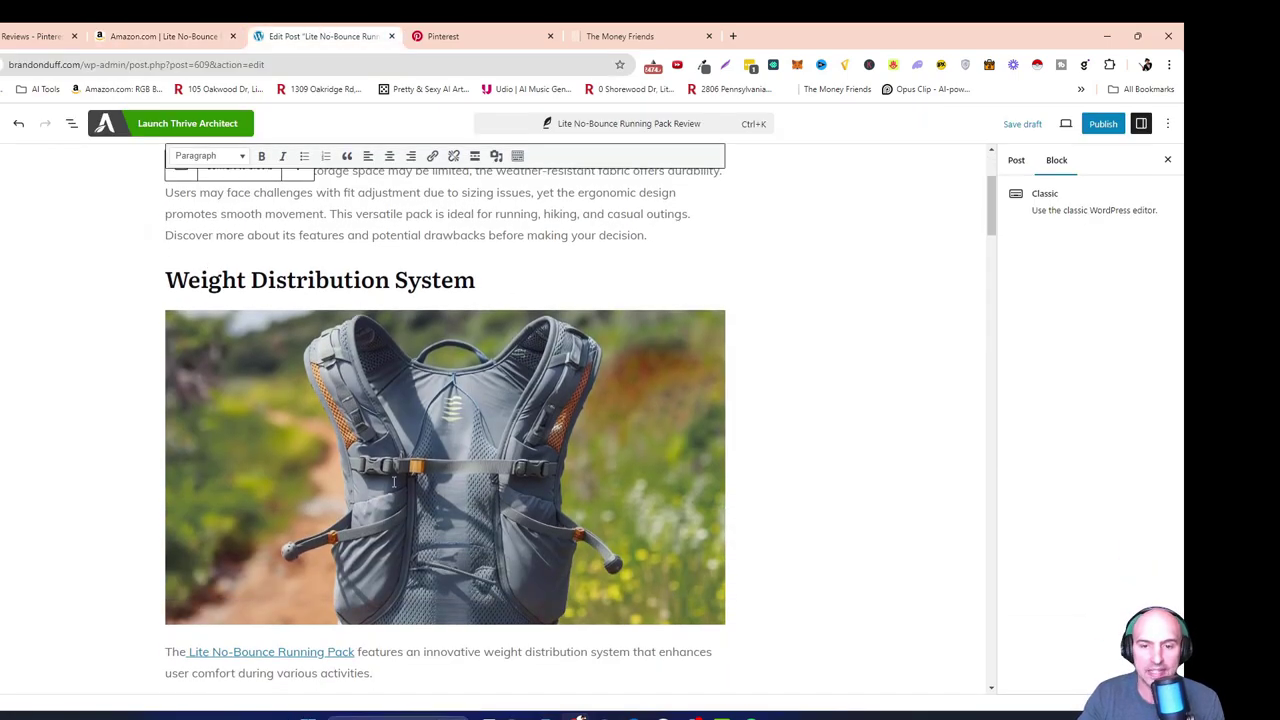
scroll(342, 260, "down", 3)
scroll(342, 260, "down", 2)
scroll(342, 260, "down", 1)
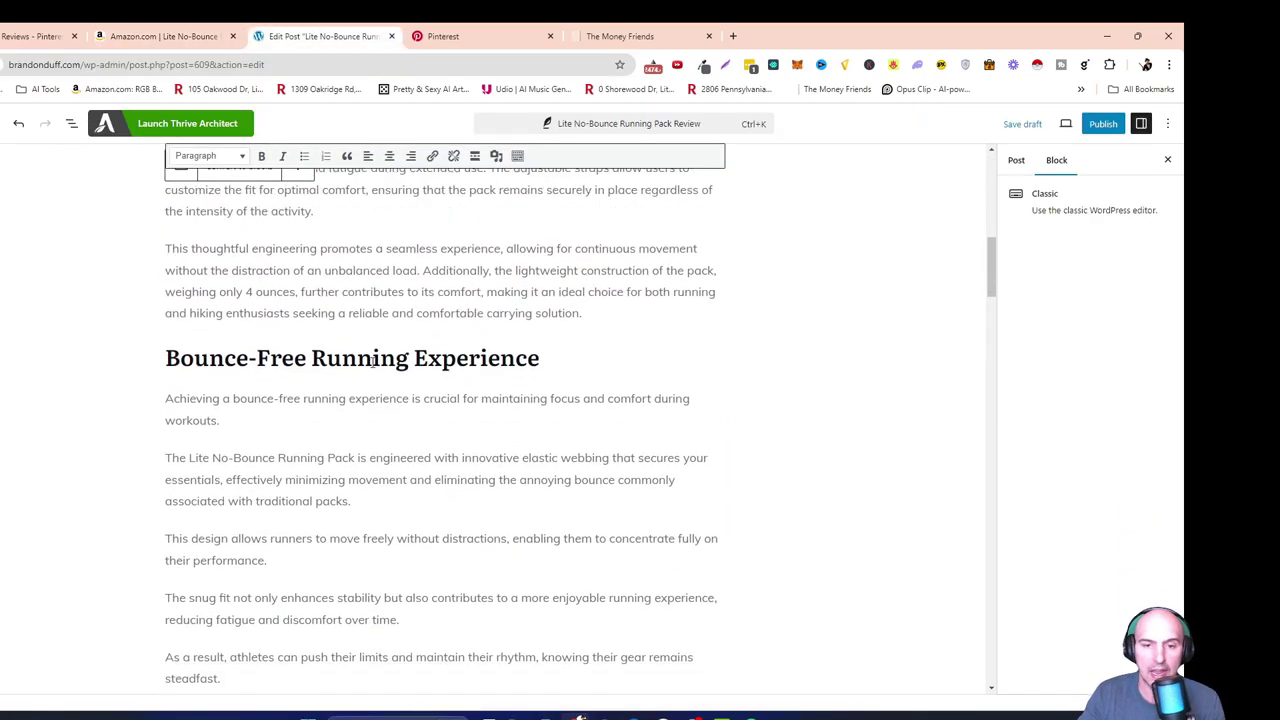
scroll(342, 260, "down", 2)
scroll(342, 260, "down", 1)
scroll(303, 286, "down", 1)
scroll(303, 286, "down", 1)
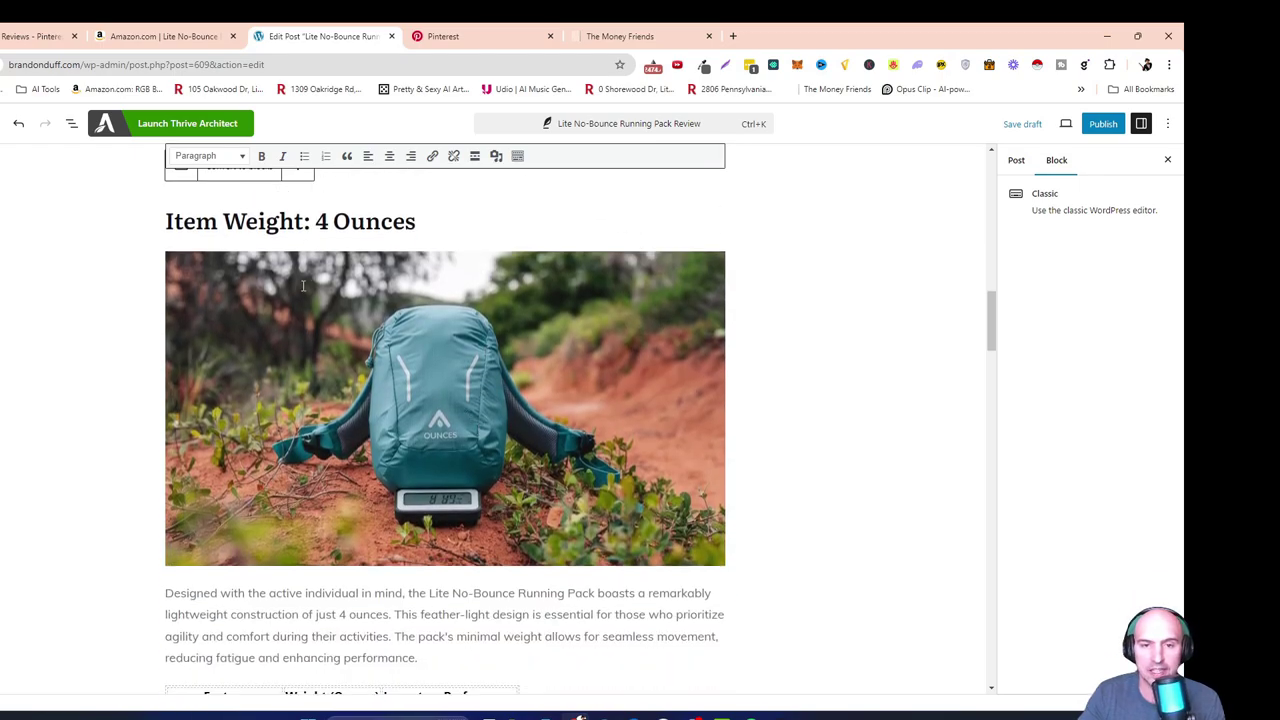
scroll(478, 404, "down", 2)
scroll(400, 350, "up", 1)
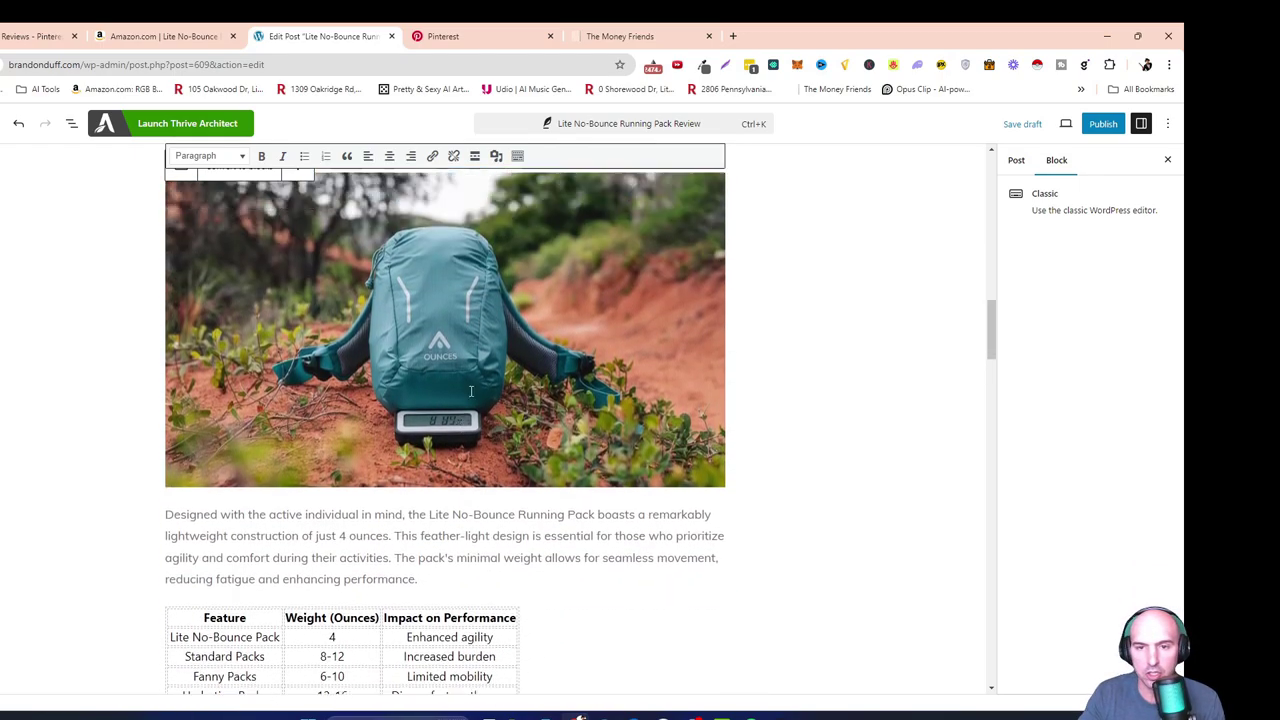
scroll(331, 293, "down", 3)
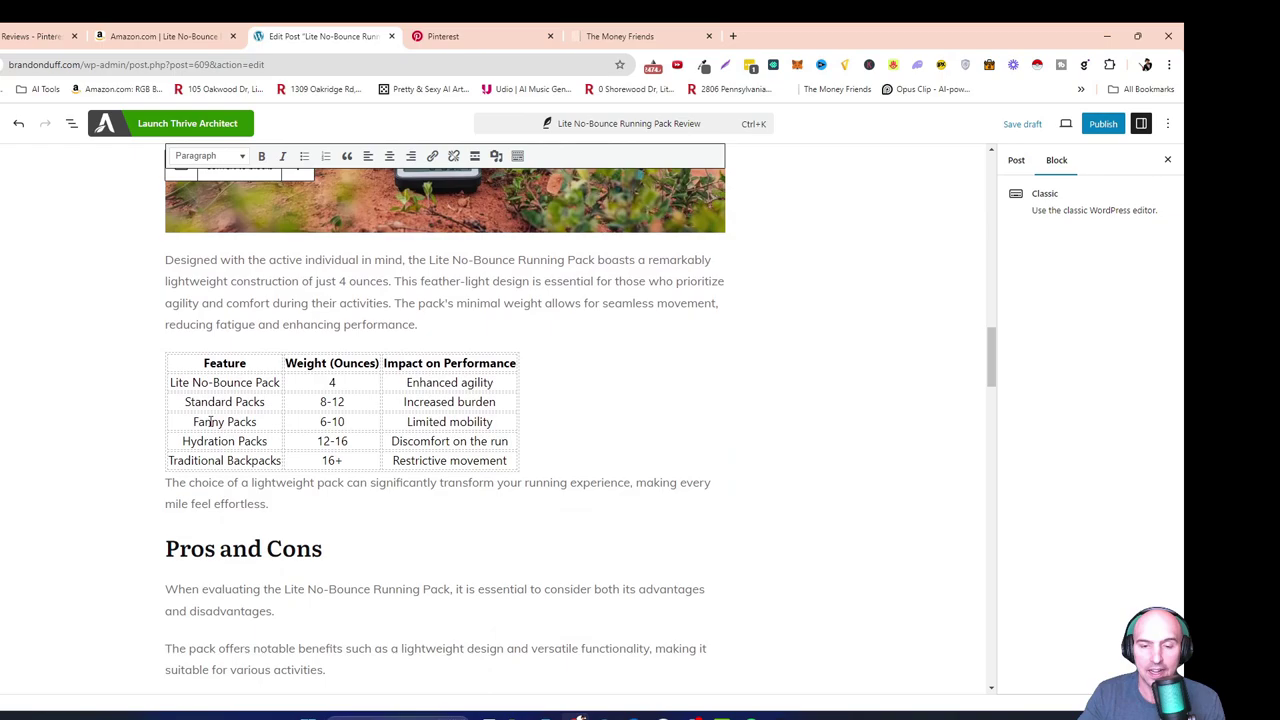
scroll(210, 421, "down", 3)
scroll(370, 430, "down", 3)
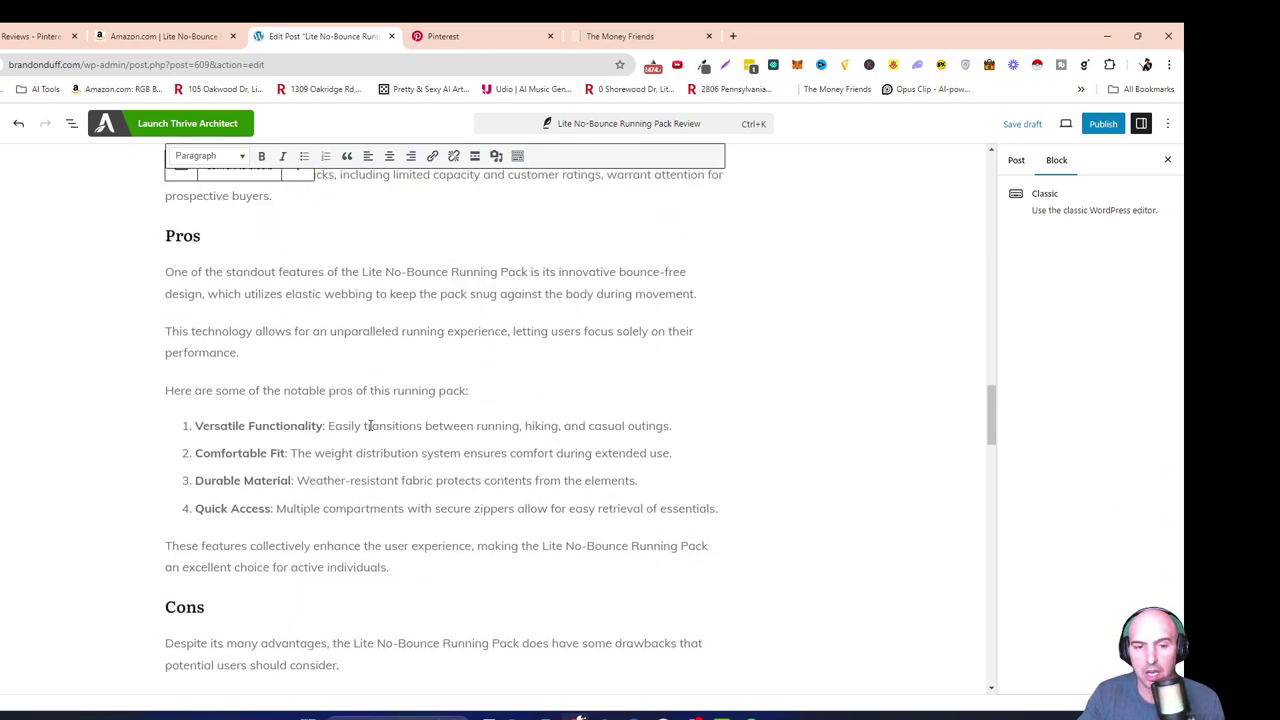
scroll(370, 425, "down", 2)
scroll(370, 425, "down", 2)
scroll(370, 425, "down", 3)
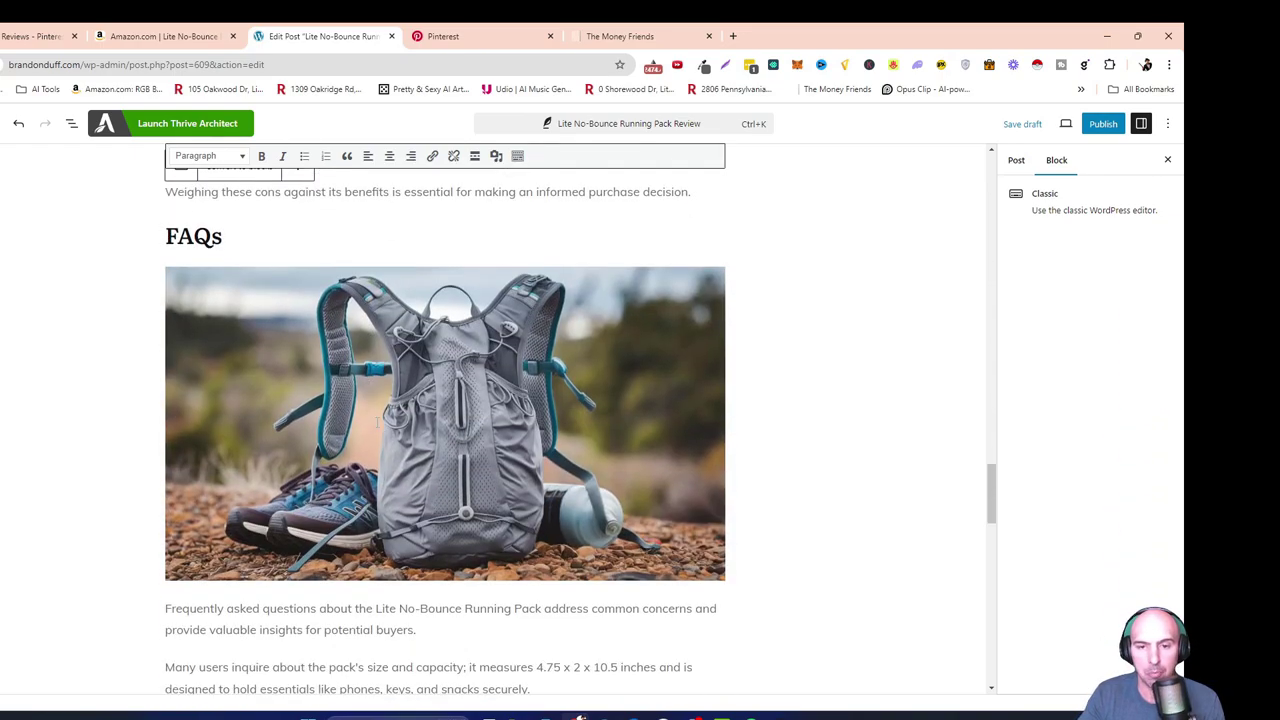
scroll(378, 422, "down", 2)
scroll(355, 330, "down", 3)
scroll(351, 329, "down", 2)
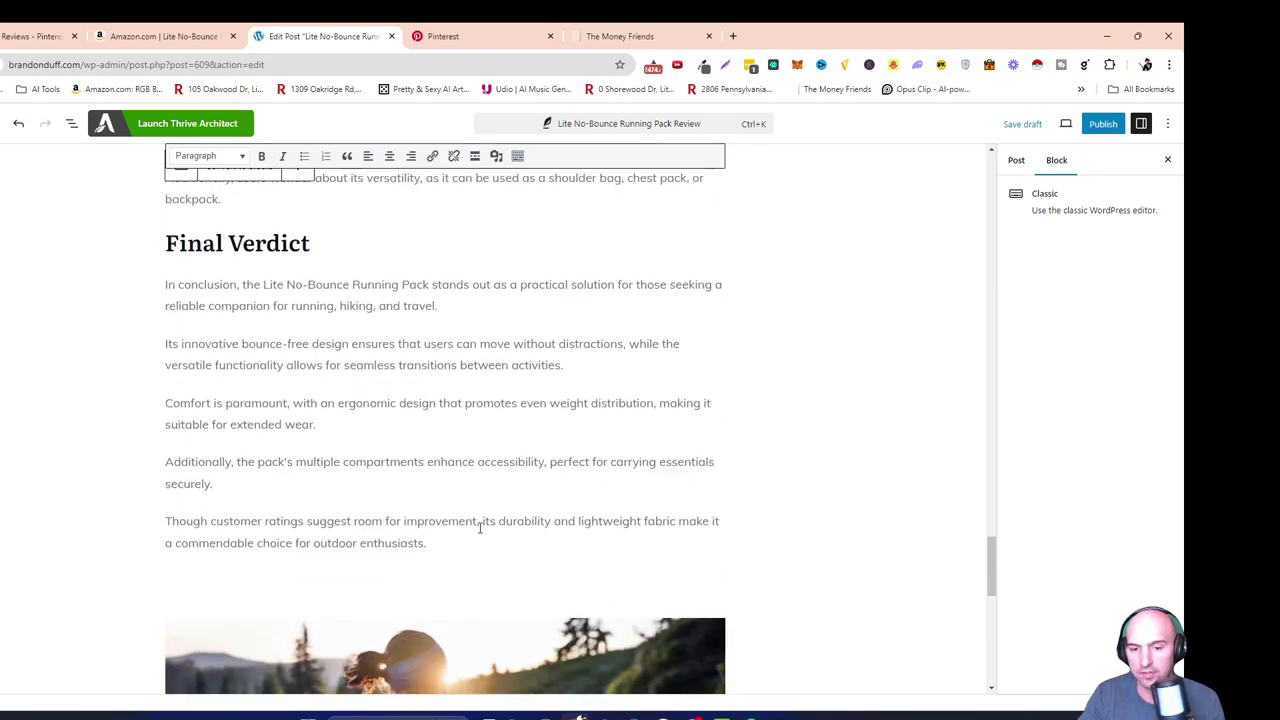
scroll(480, 528, "down", 2)
scroll(430, 460, "down", 3)
scroll(371, 391, "down", 1)
scroll(372, 395, "down", 2)
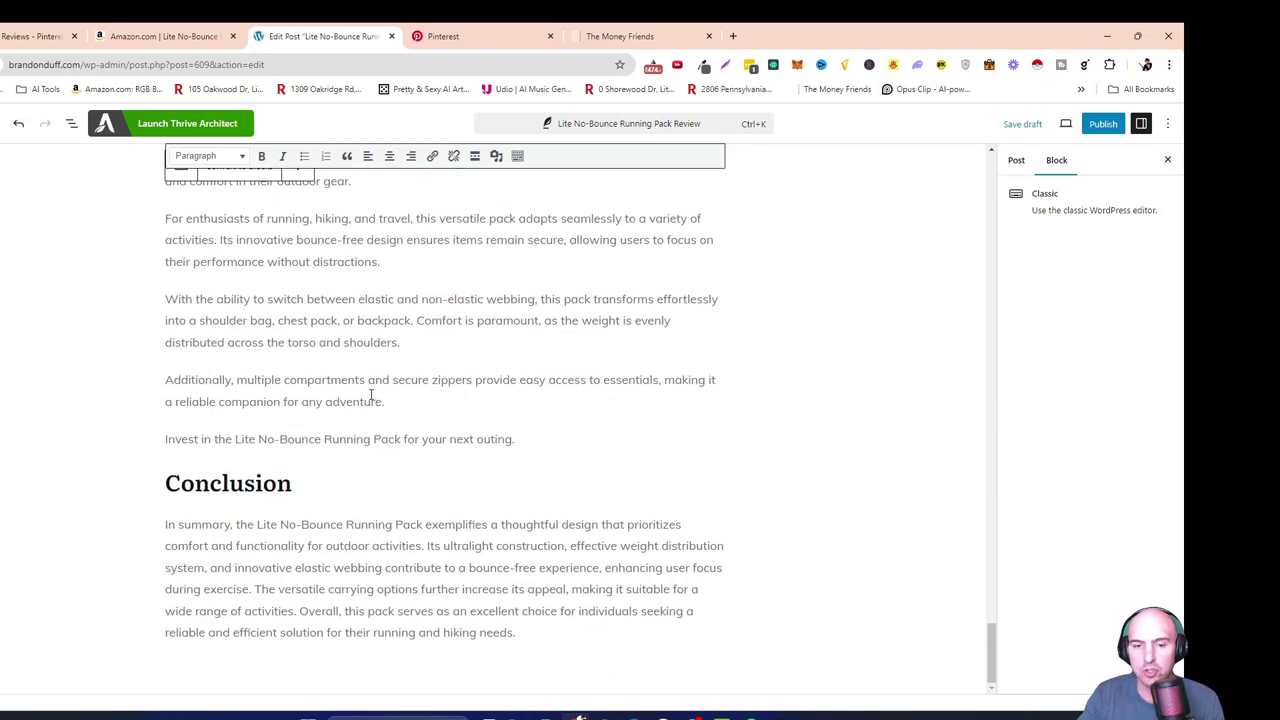
scroll(372, 395, "up", 3)
scroll(395, 407, "up", 4)
scroll(420, 420, "up", 4)
scroll(445, 432, "up", 4)
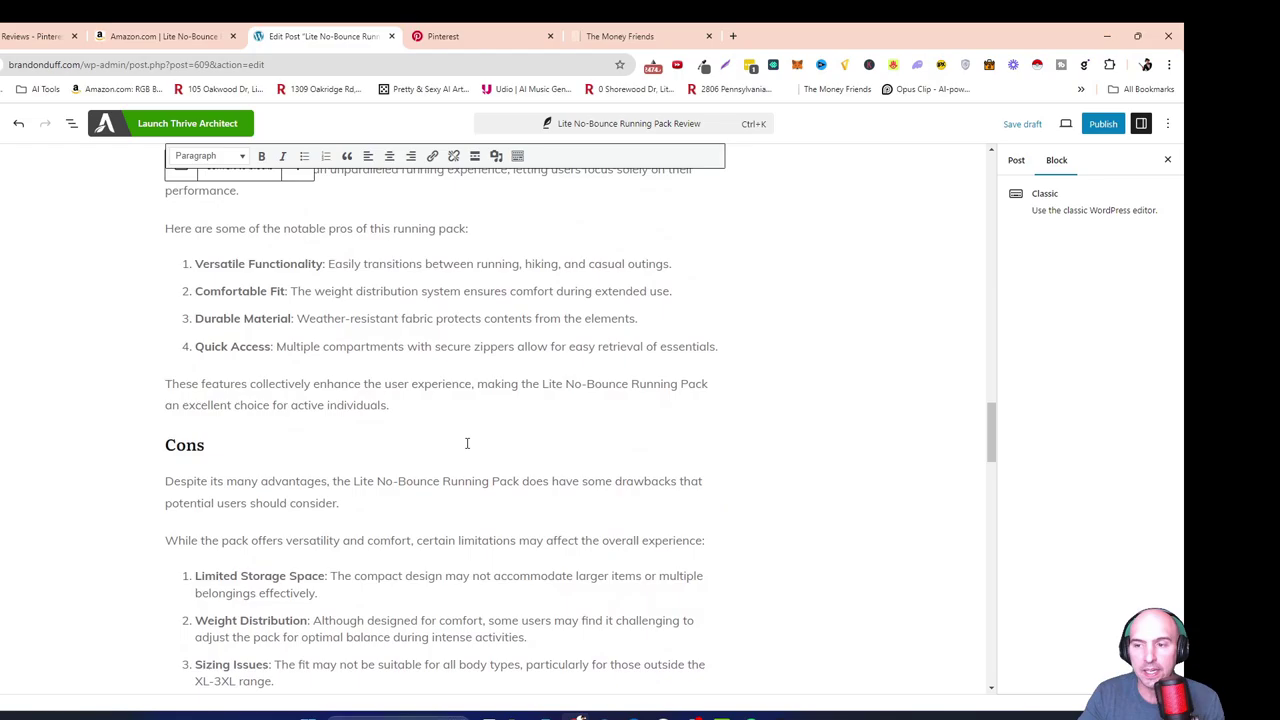
scroll(466, 443, "up", 4)
scroll(466, 443, "up", 4)
scroll(466, 443, "up", 4)
scroll(466, 443, "up", 3)
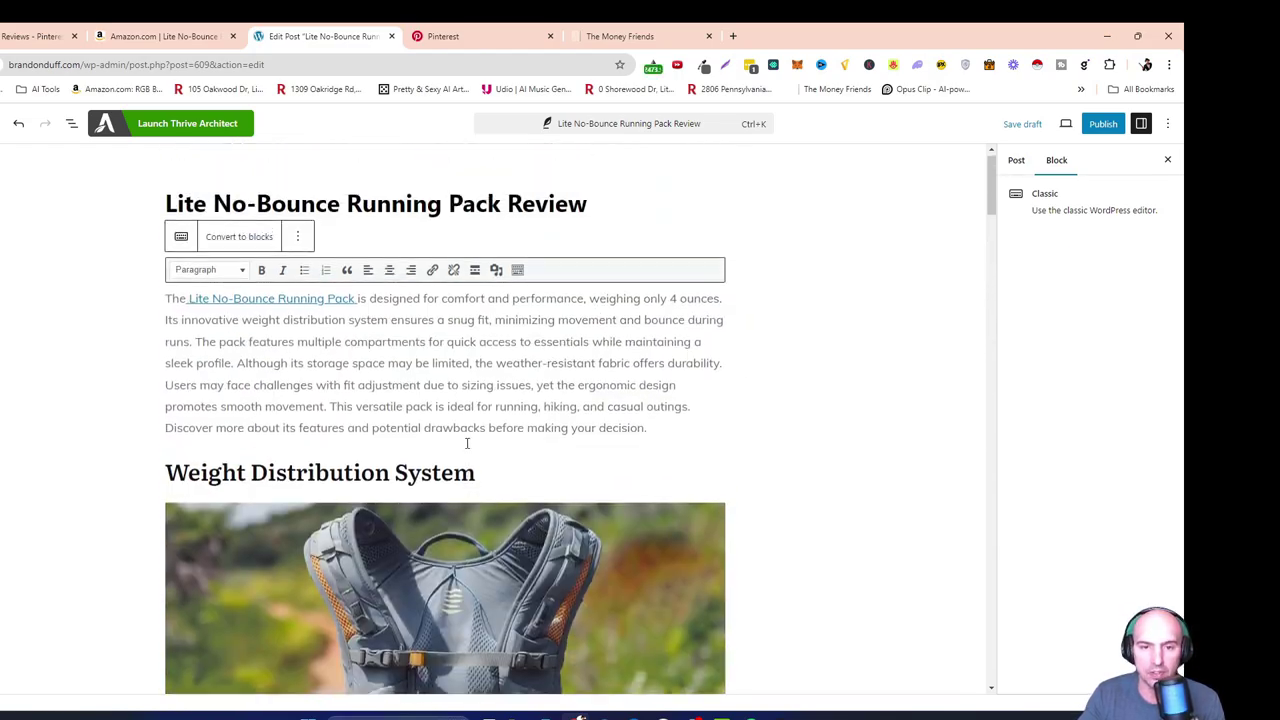
scroll(466, 443, "up", 1)
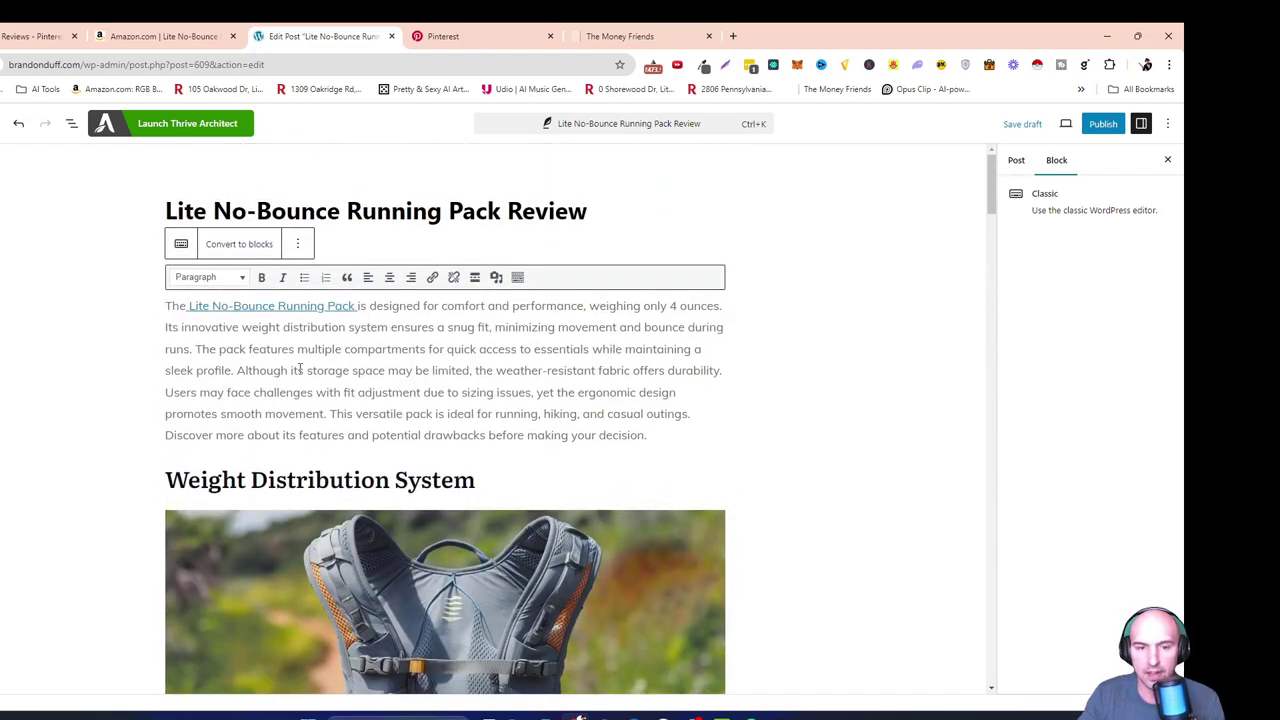
Split the intro after 'sleek profile.' and browse the Category Kings community groups in a new tab
left_click(235, 371)
key("Return")
key("Return")
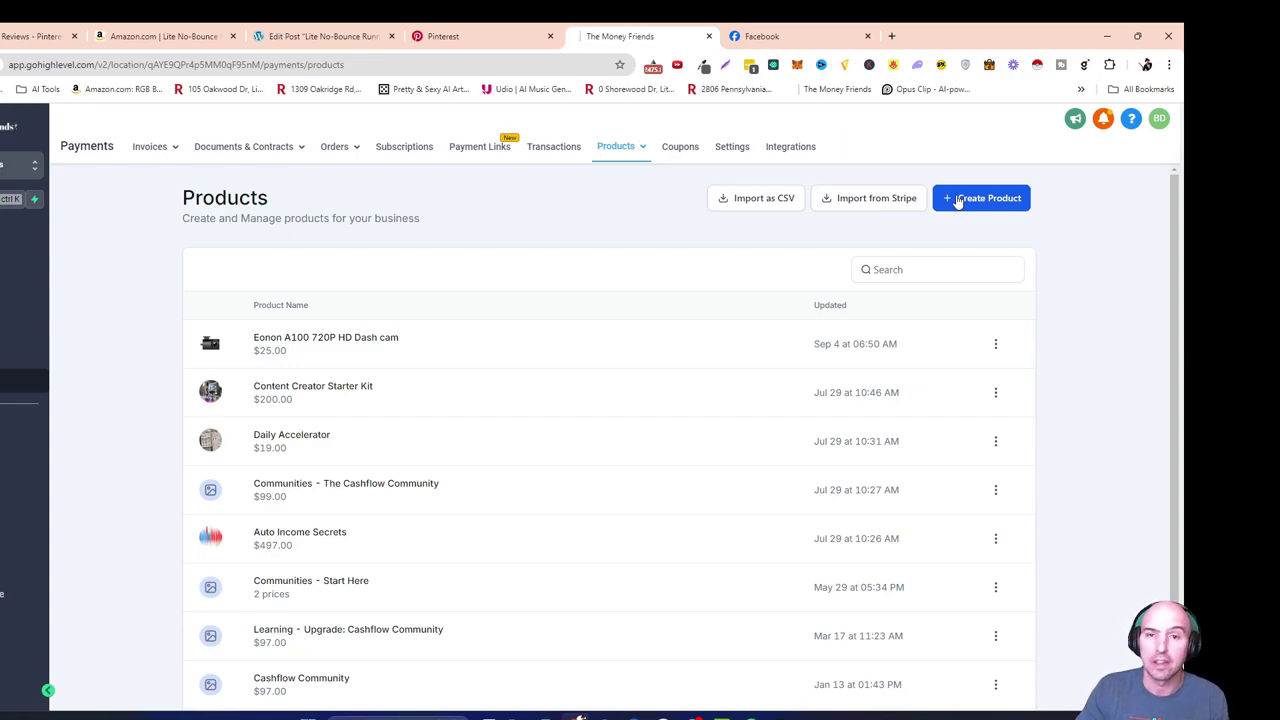
left_click(890, 35)
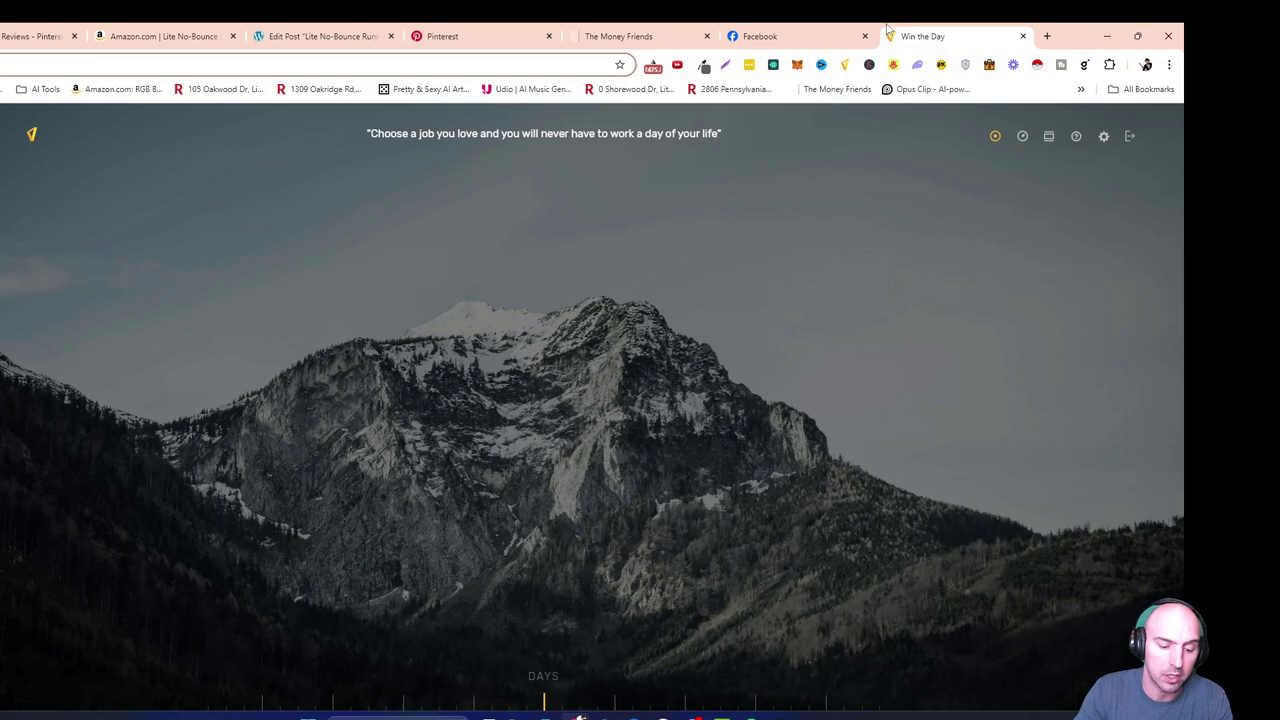
type("com")
key("Return")
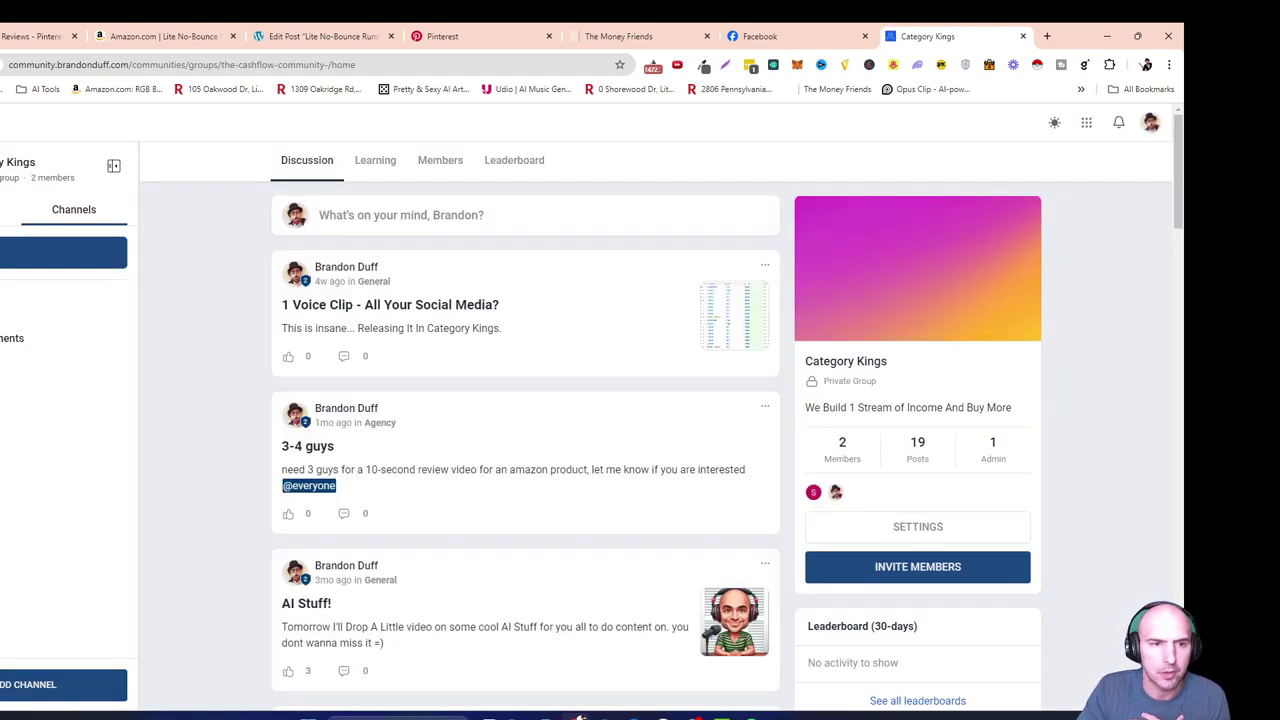
left_click(4, 304)
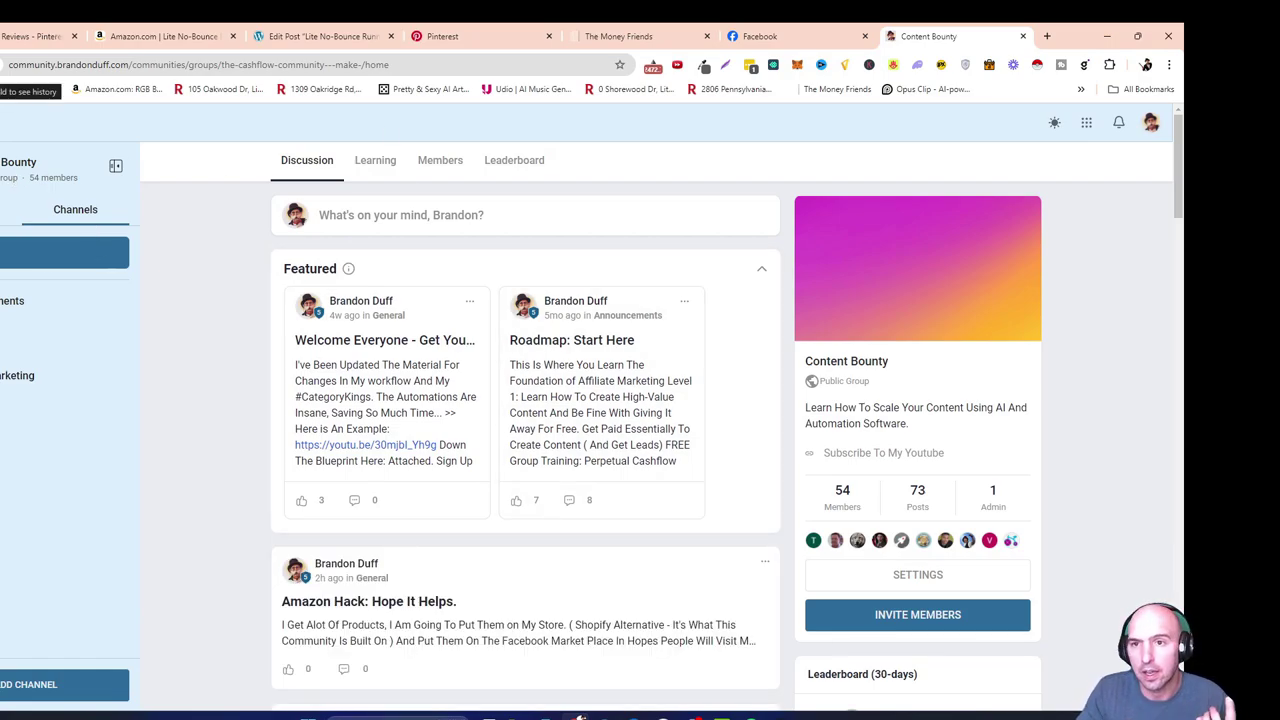
key("alt+Left")
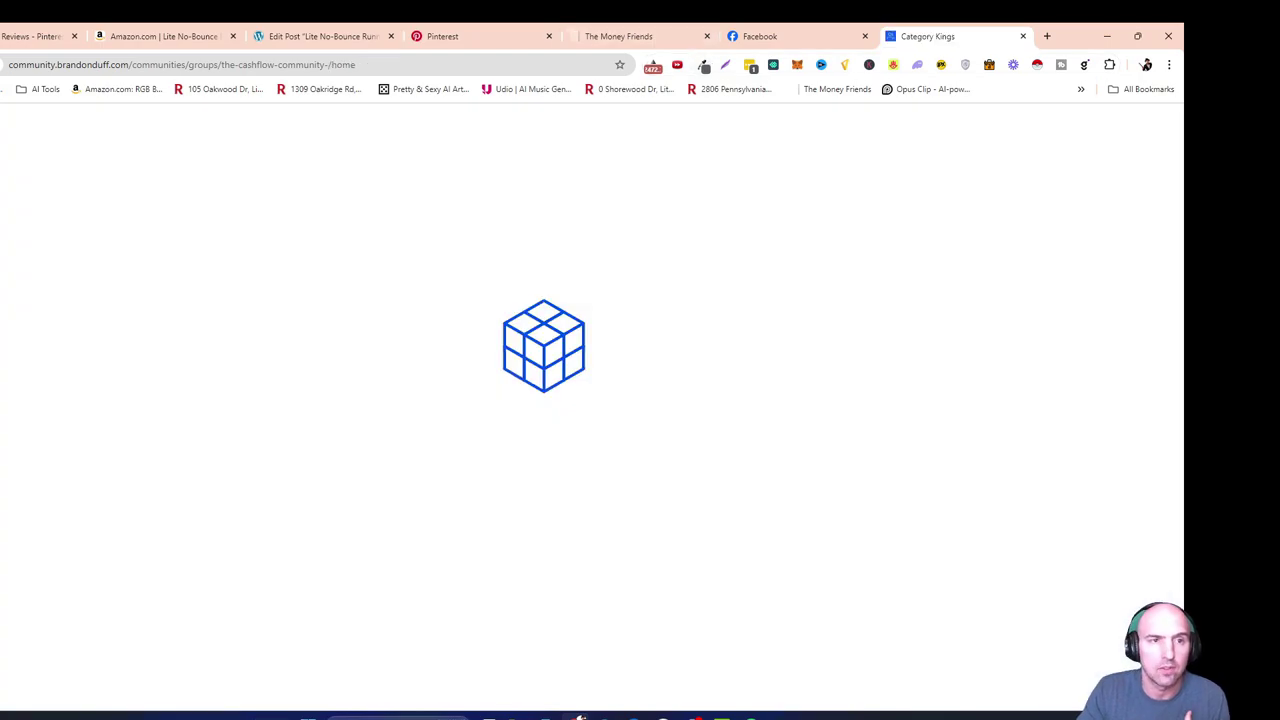
Create the Lite No-Bounce Running Pack product at $27, compare-at $34, quantity 2, and save it
left_click(605, 30)
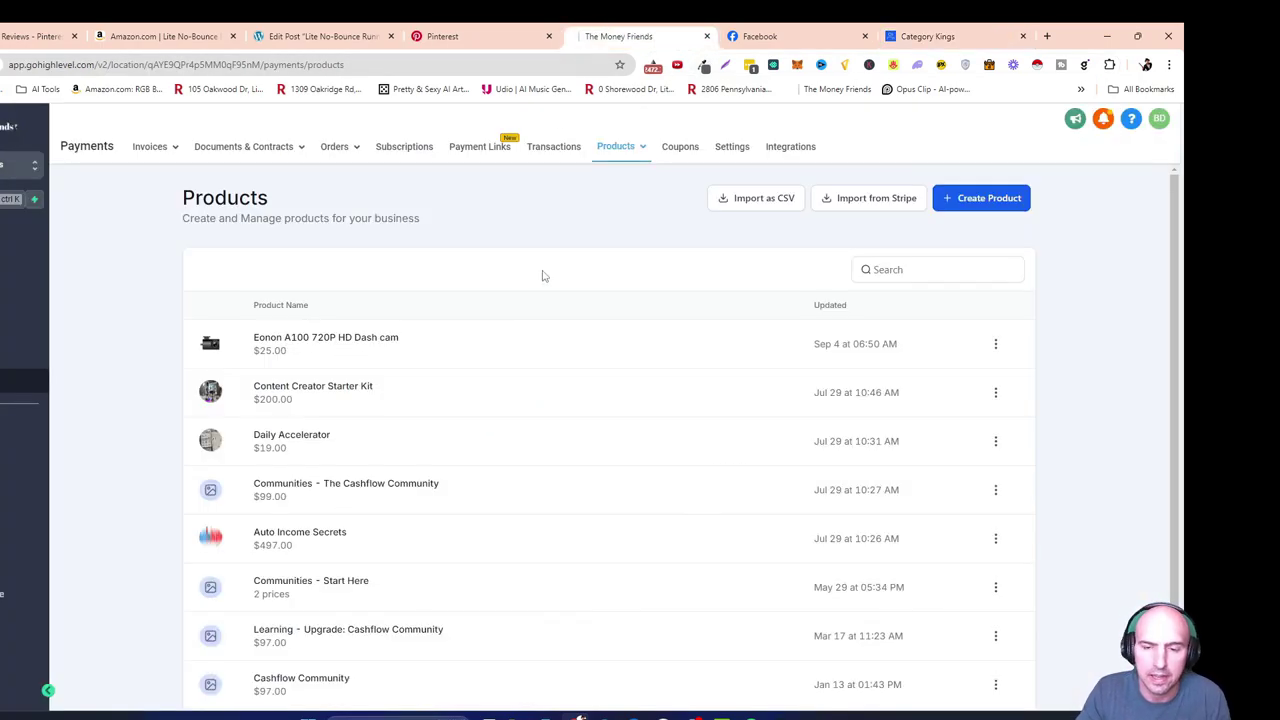
left_click(975, 211)
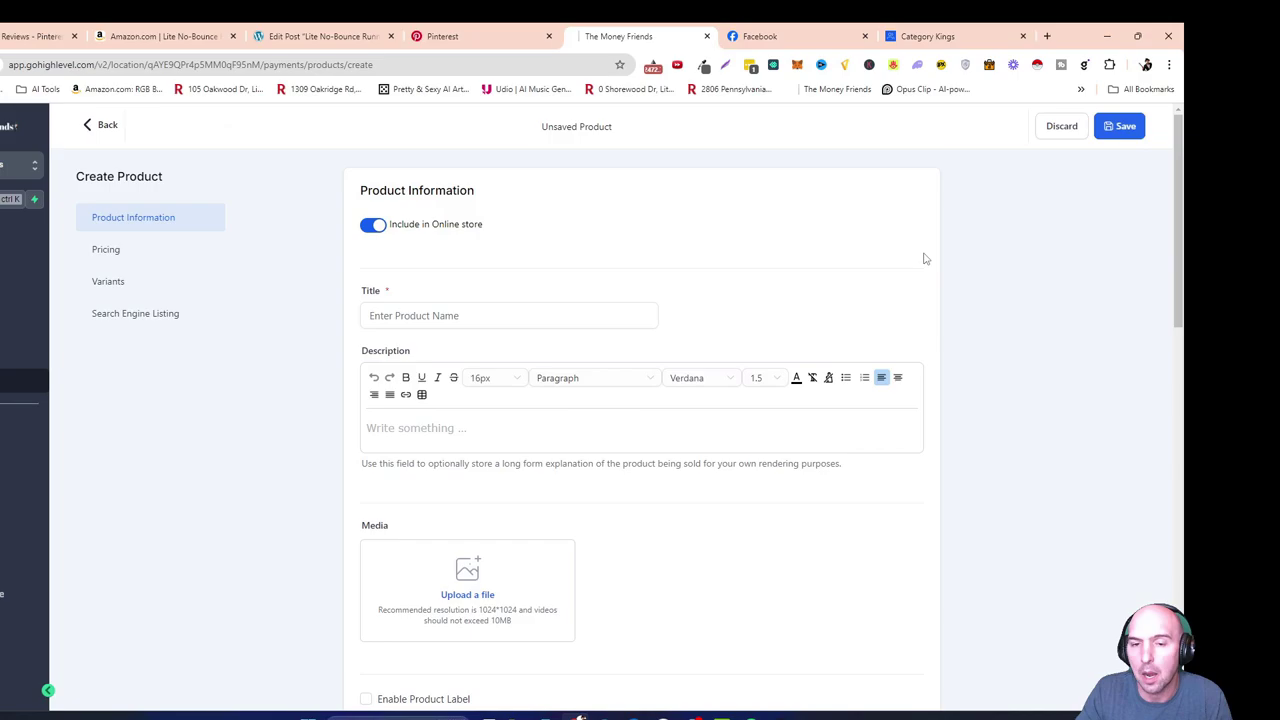
left_click(425, 314)
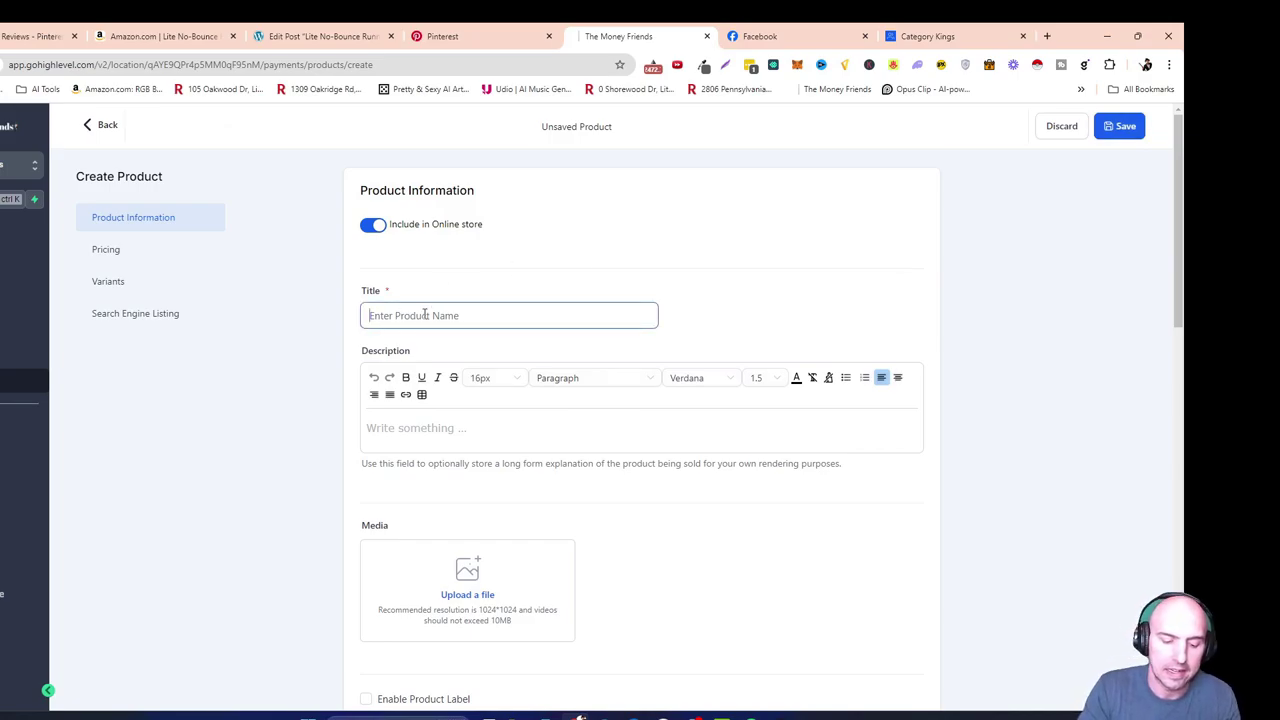
type("Nb")
key("BackSpace")
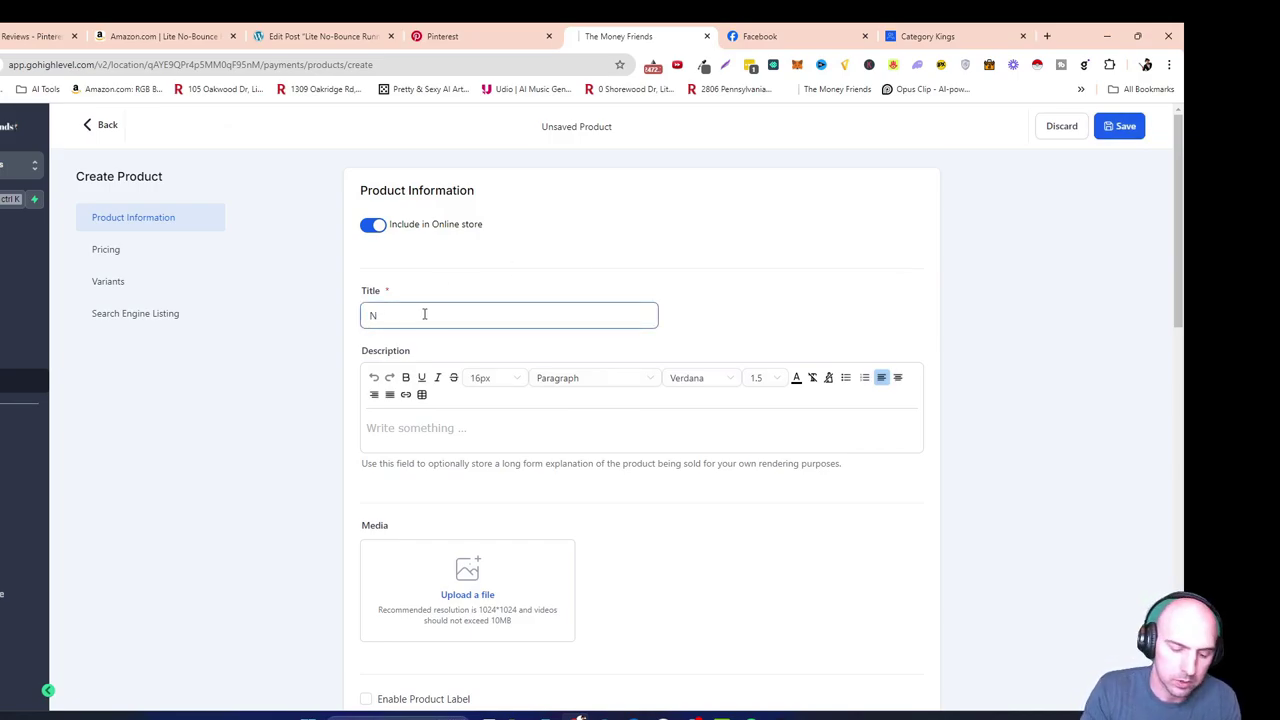
type("o-Bounce Running Pack")
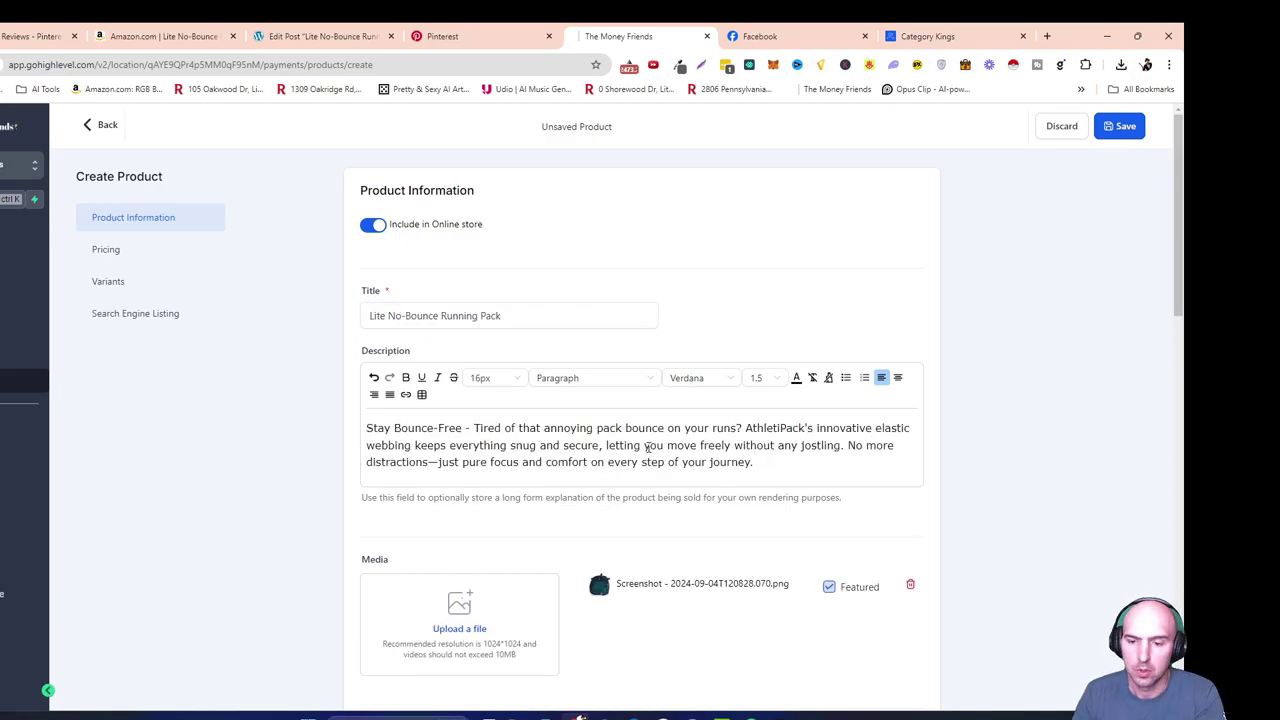
scroll(648, 447, "down", 2)
scroll(648, 447, "down", 6)
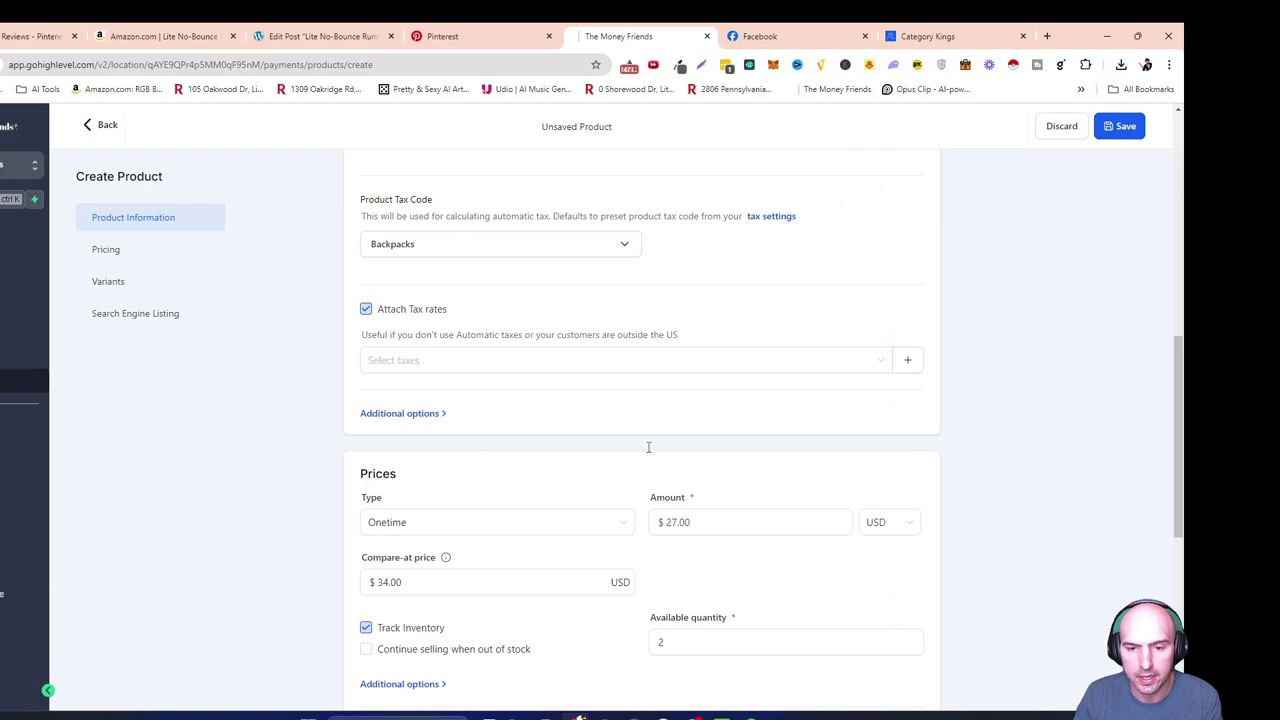
scroll(648, 447, "down", 2)
scroll(648, 447, "down", 2)
scroll(648, 447, "down", 1)
left_click(1100, 127)
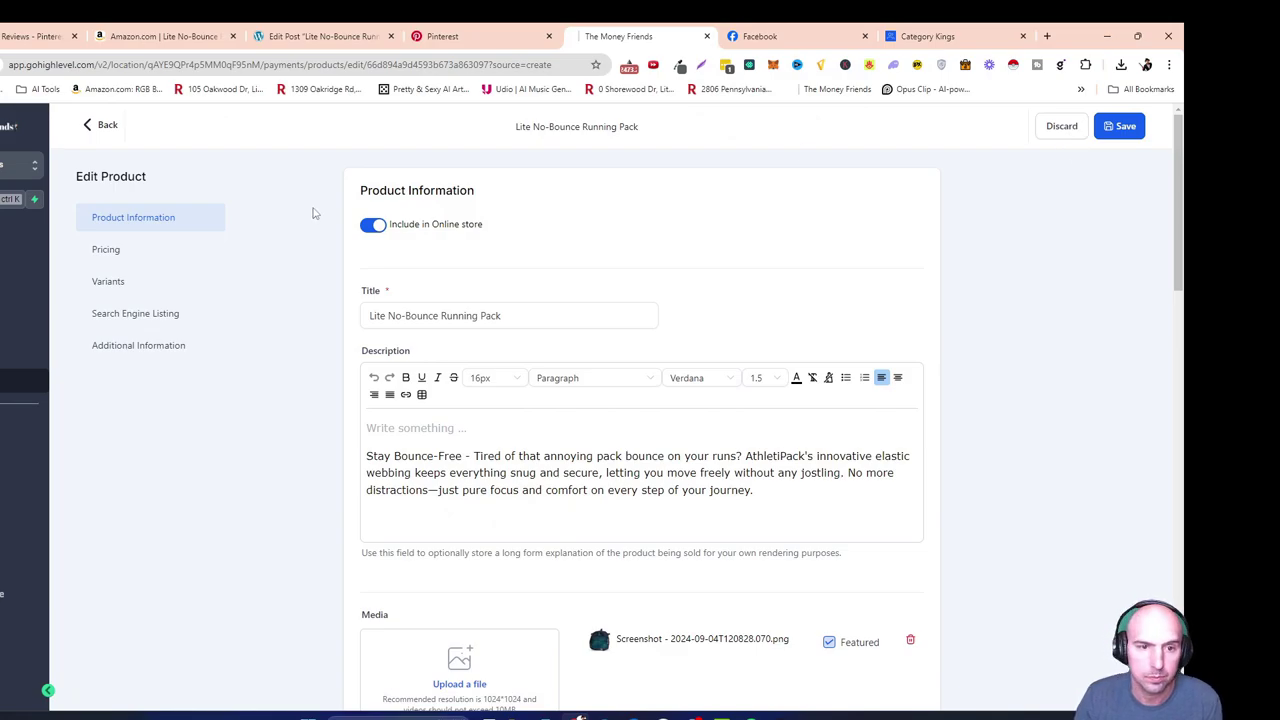
Open the Lite No-Bounce Running Pack product page from the online store listing
scroll(454, 510, "down", 2)
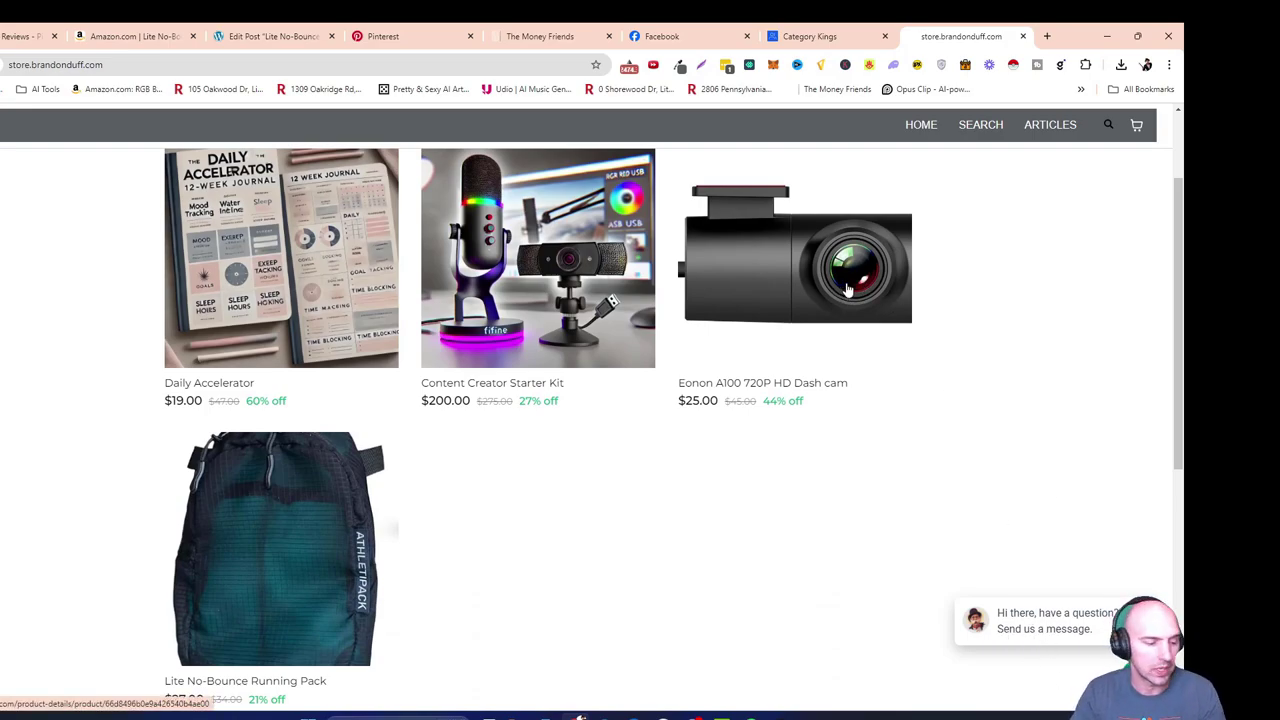
left_click(356, 526)
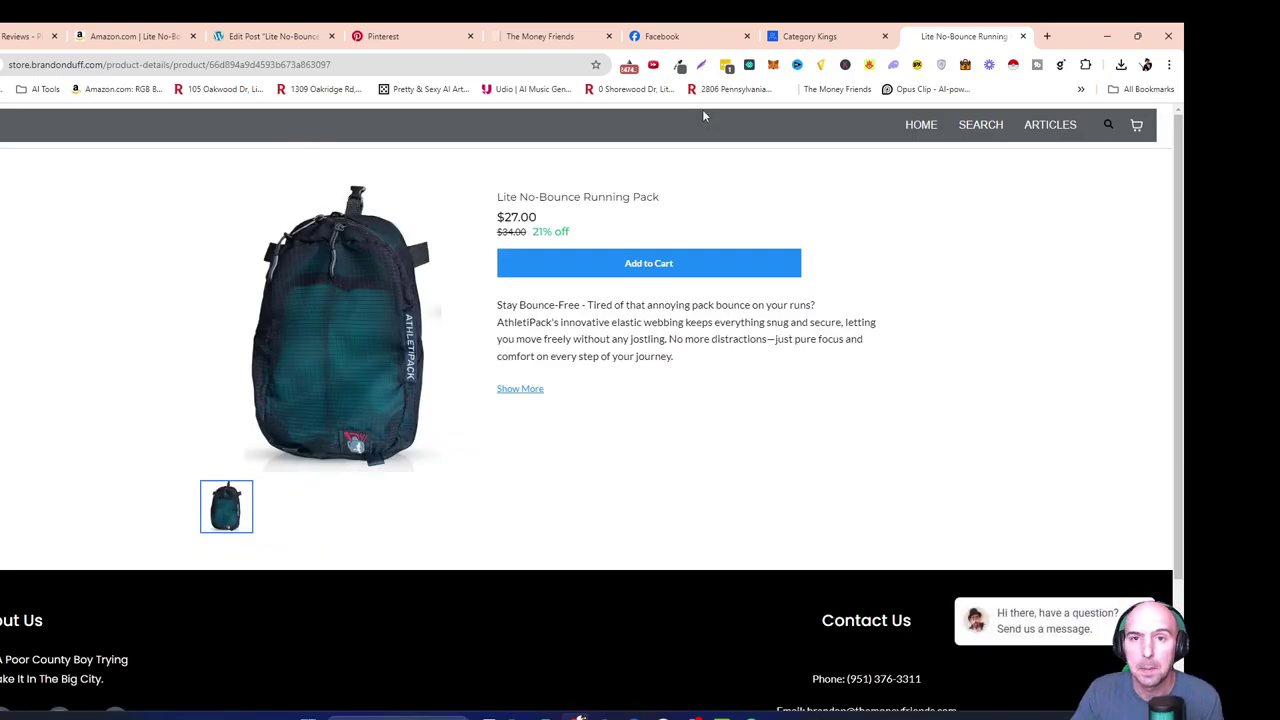
Glance at the Pinterest profile, then scroll the review post to locate the intro paragraph
left_click(422, 35)
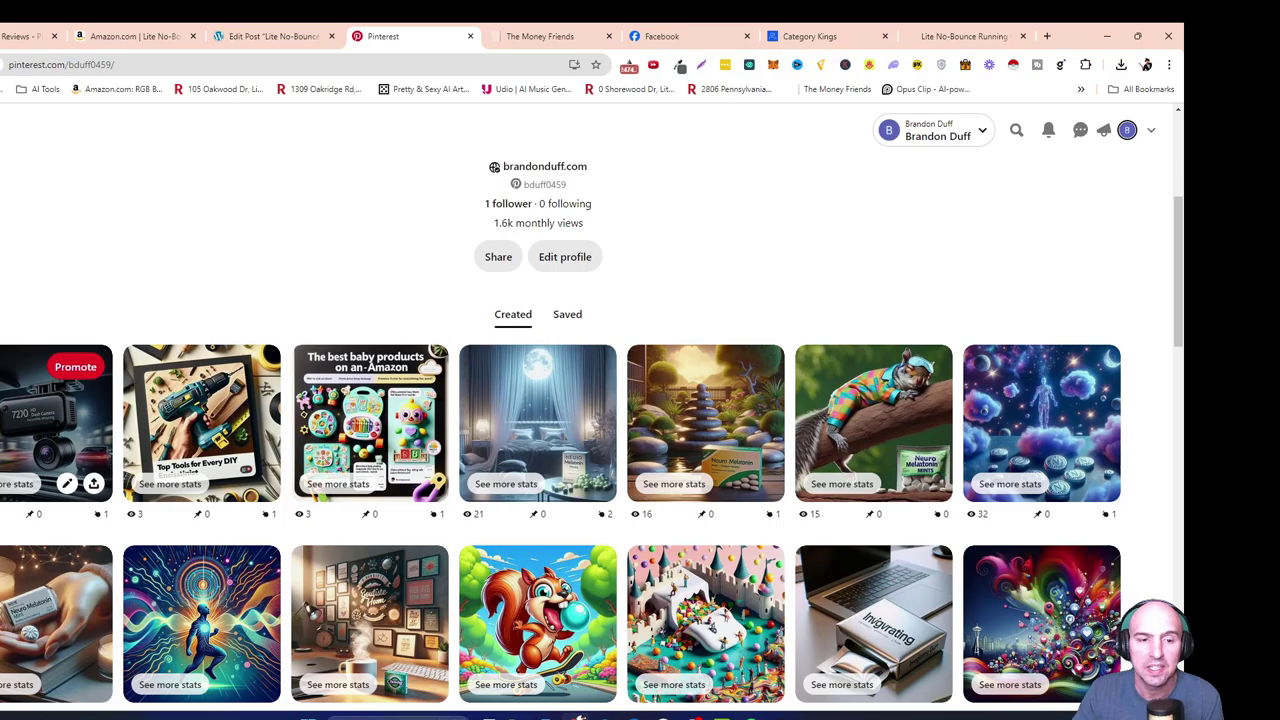
mouse_move(201, 422)
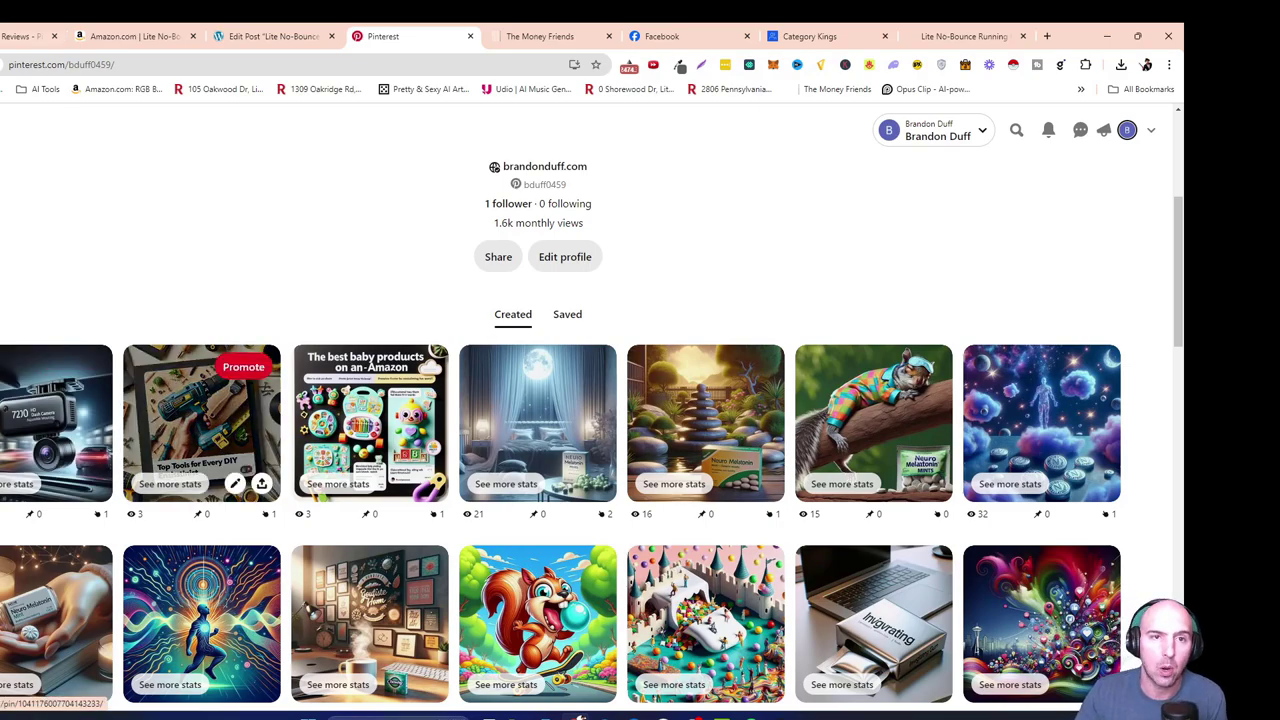
left_click(265, 36)
scroll(575, 439, "down", 4)
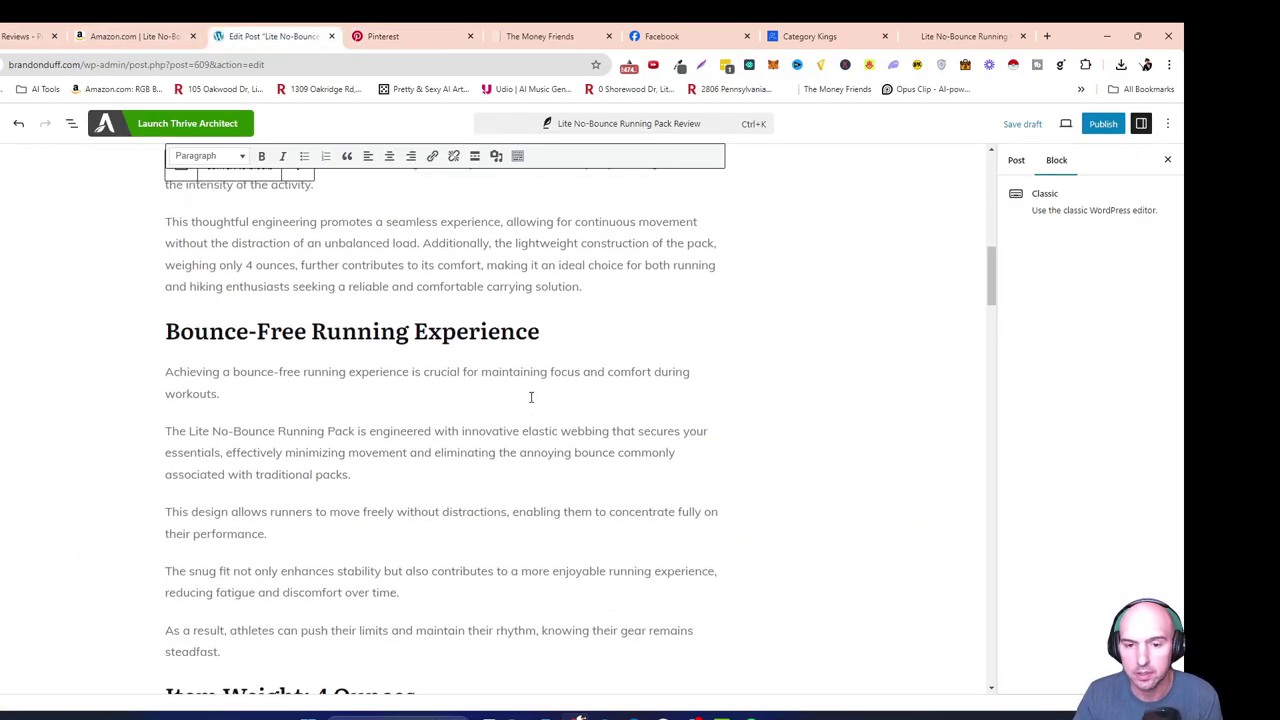
scroll(353, 440, "down", 2)
scroll(357, 323, "down", 3)
scroll(360, 400, "up", 7)
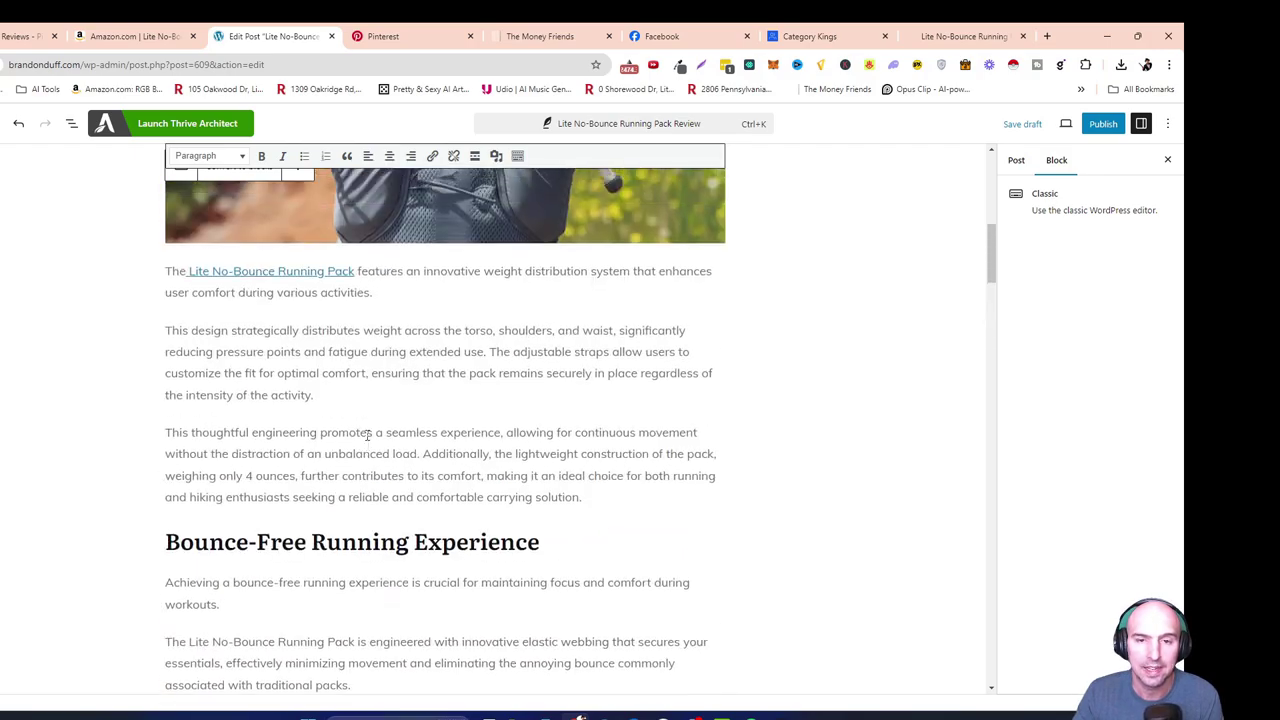
scroll(367, 435, "up", 6)
scroll(367, 435, "up", 1)
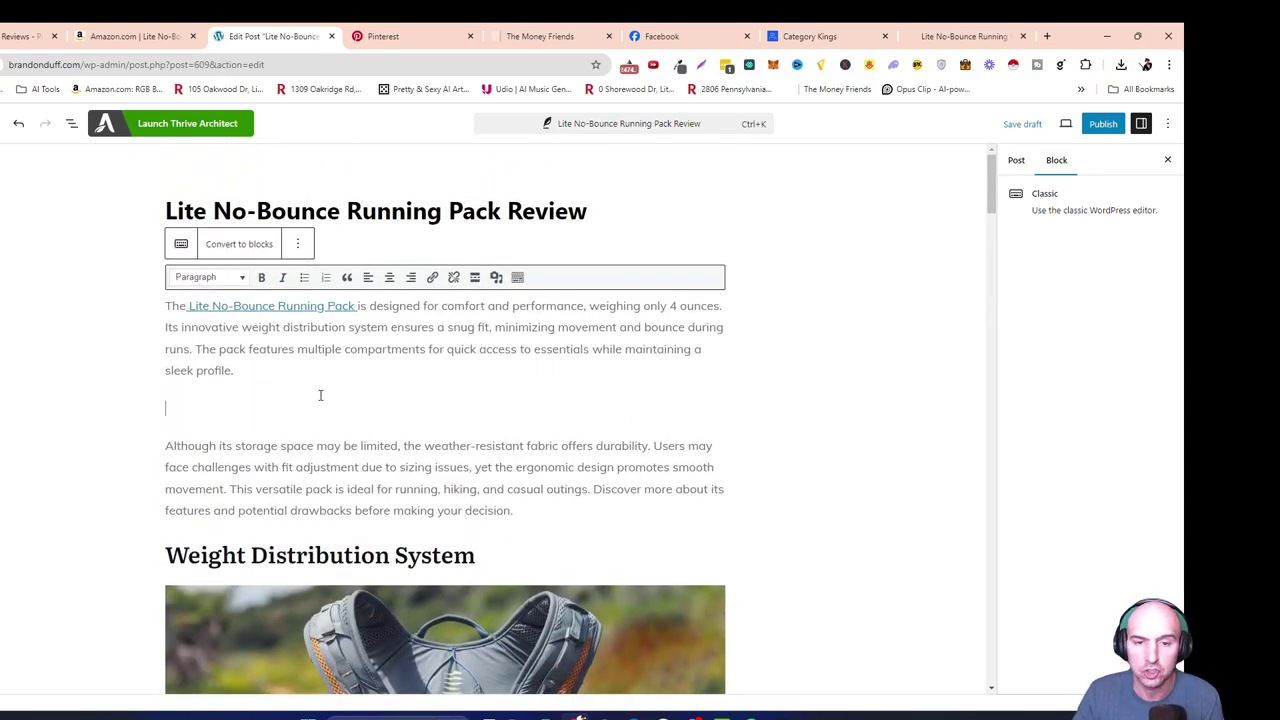
Copy the store product page URL for the secret-shop link under the intro
left_click(960, 36)
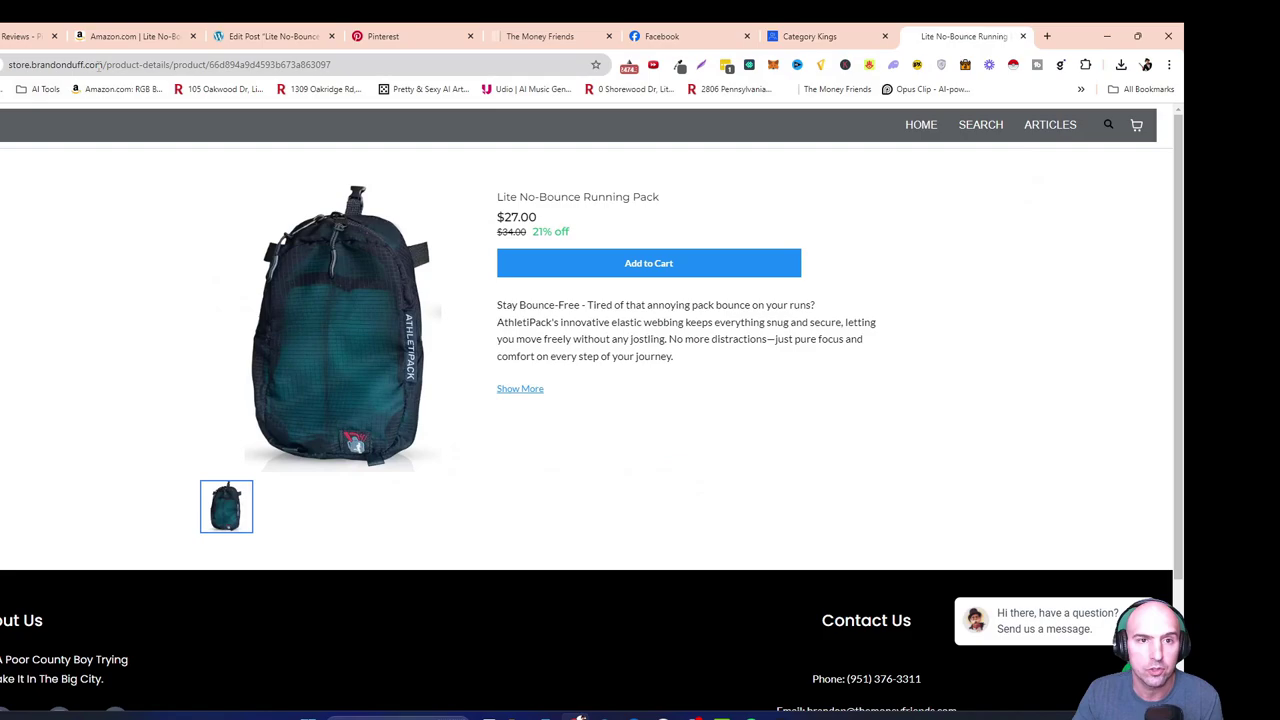
right_click(100, 64)
left_click(143, 186)
left_click(270, 36)
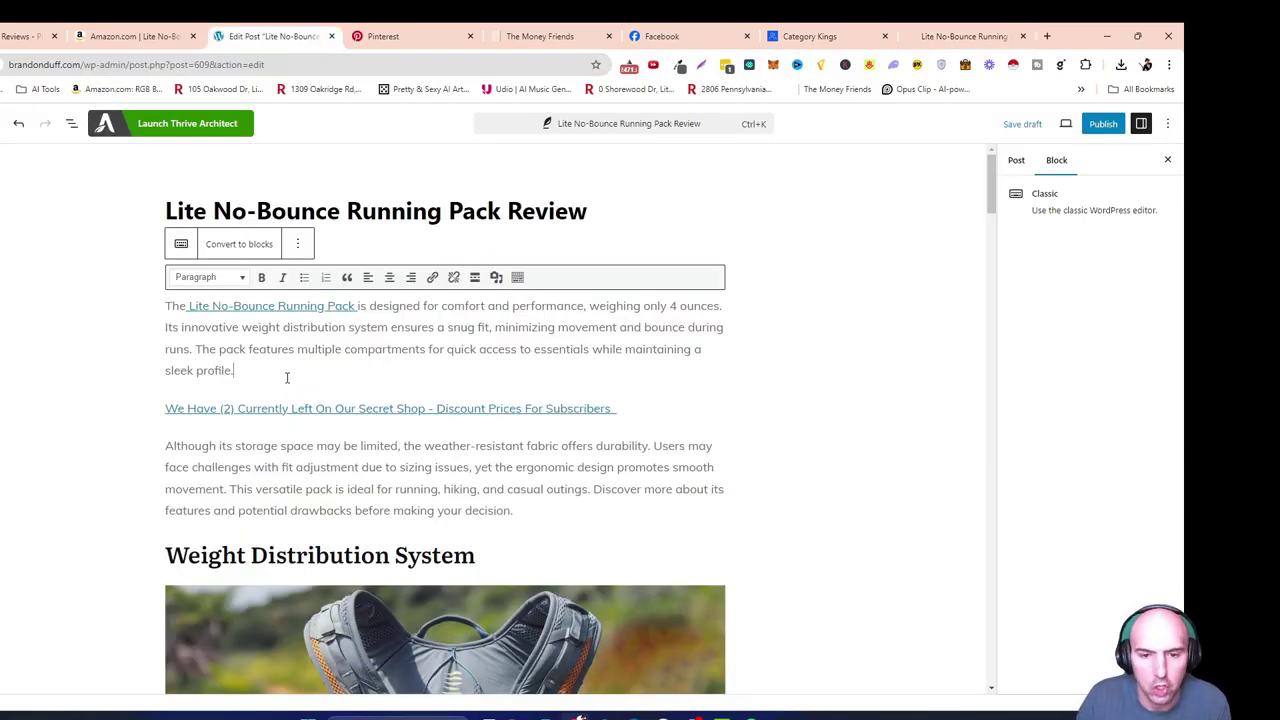
Check the store page and Pinterest profile, then bring up the Make Pinterest-pins scenario
left_click(912, 41)
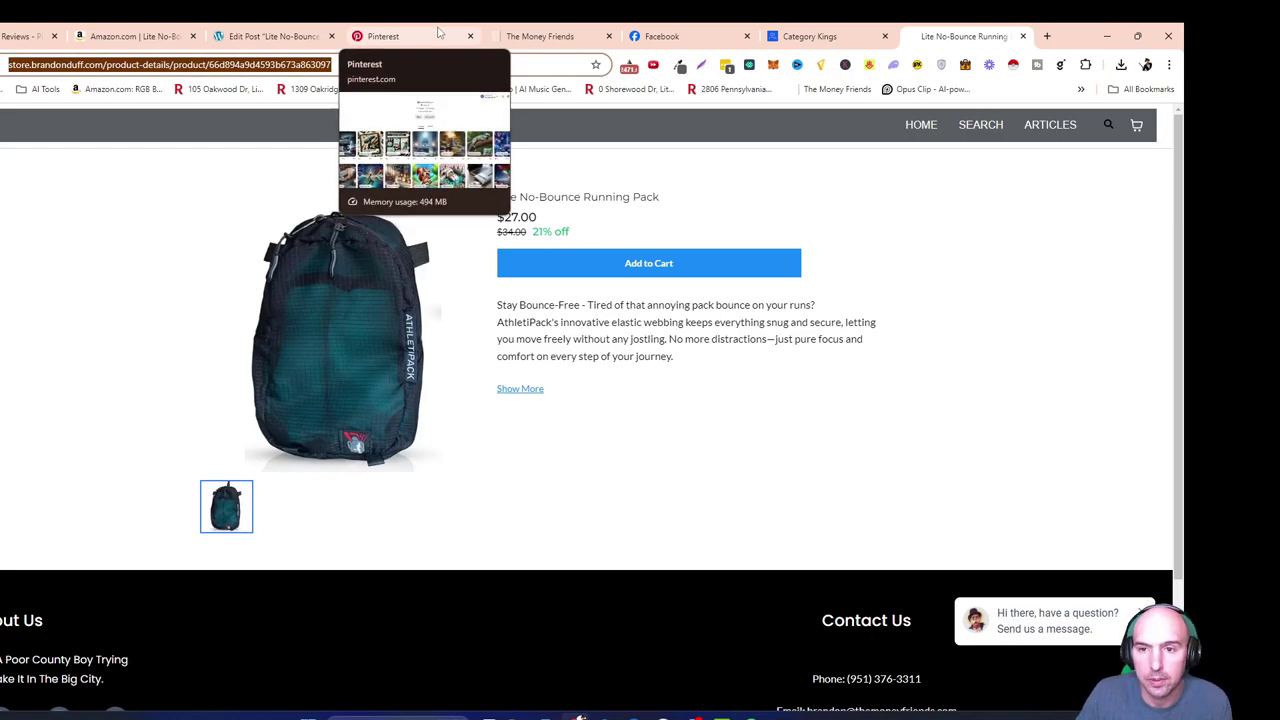
left_click(440, 34)
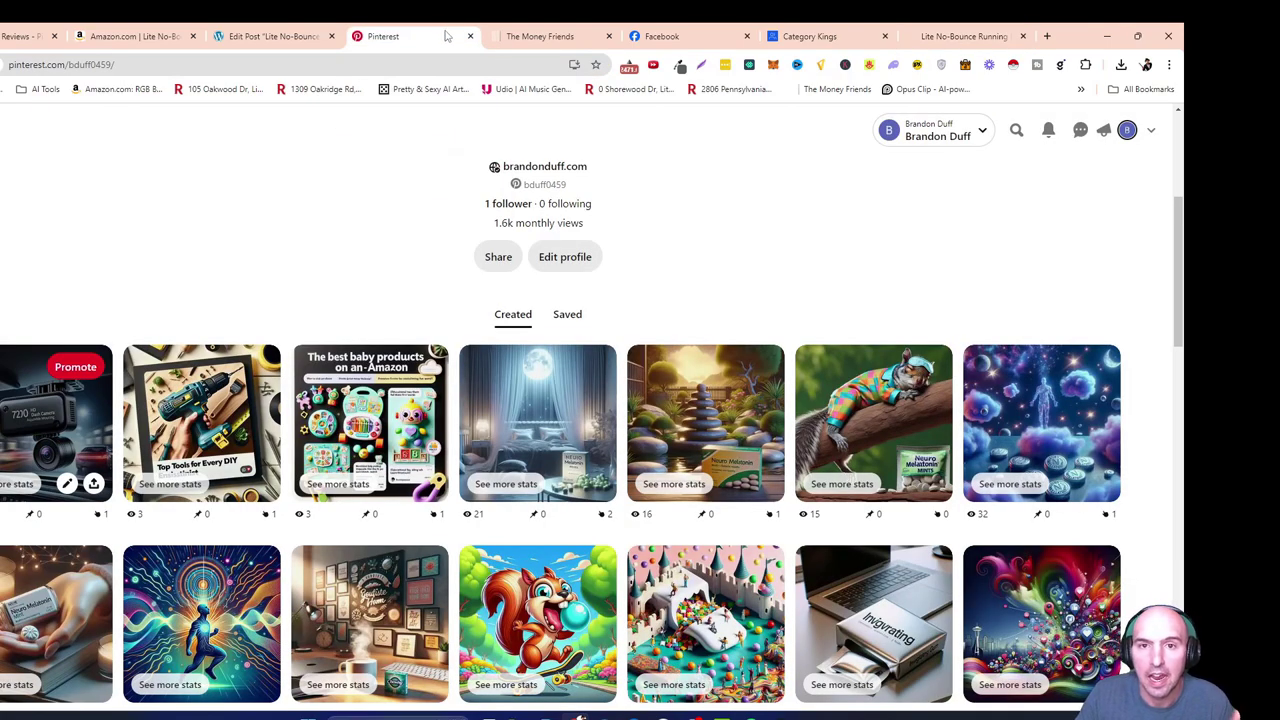
left_click(290, 36)
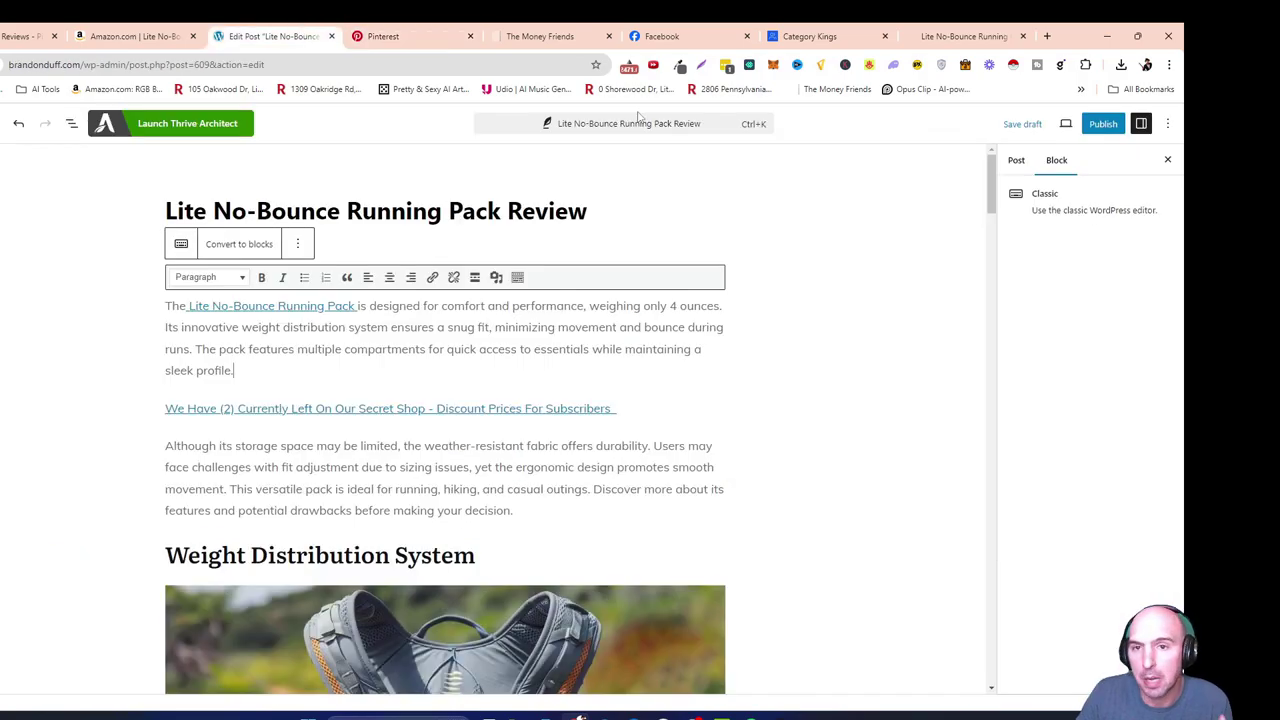
left_click(415, 40)
left_click(249, 32)
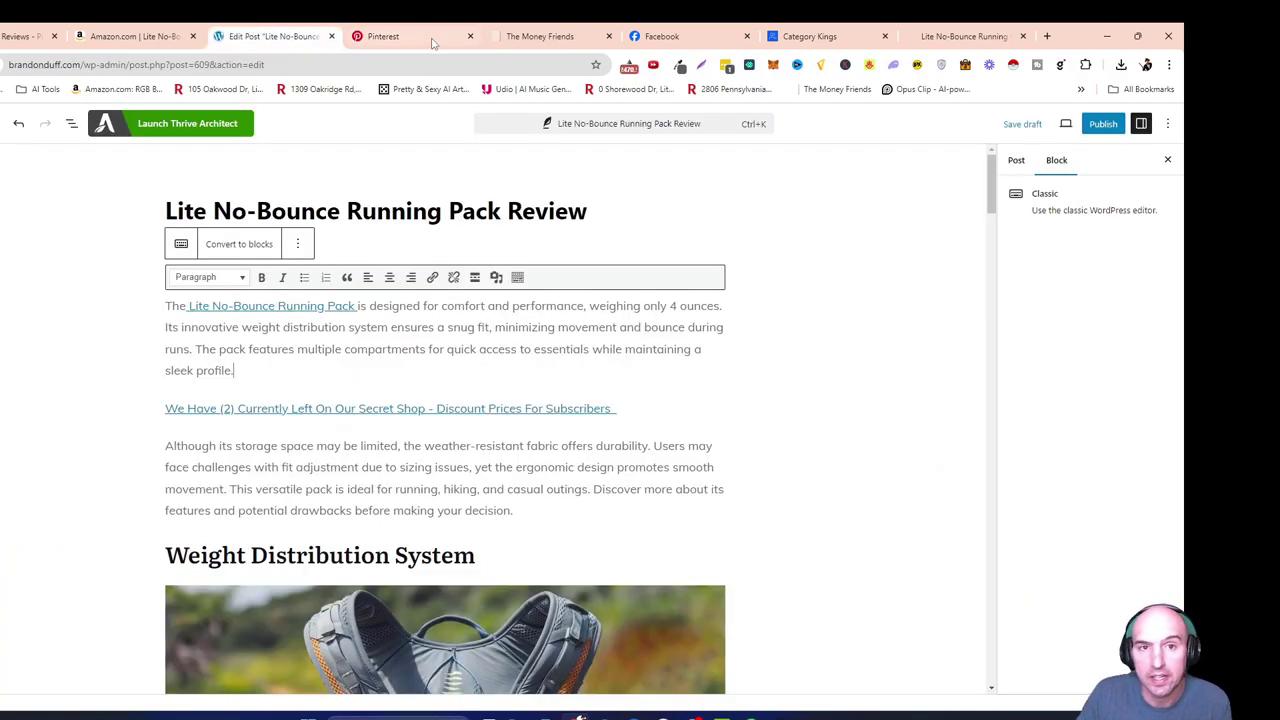
left_click(28, 36)
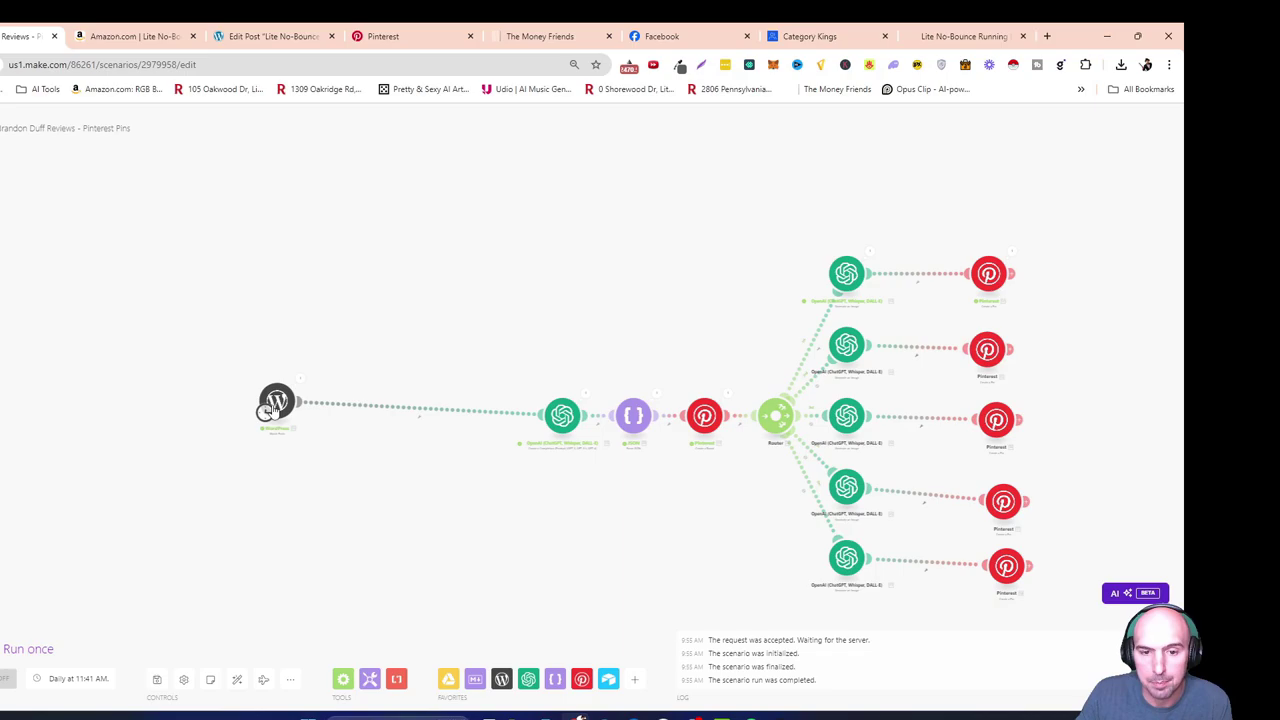
Pan the Make canvas from the WordPress trigger through the OpenAI and JSON modules
left_click_drag(268, 410, 285, 427)
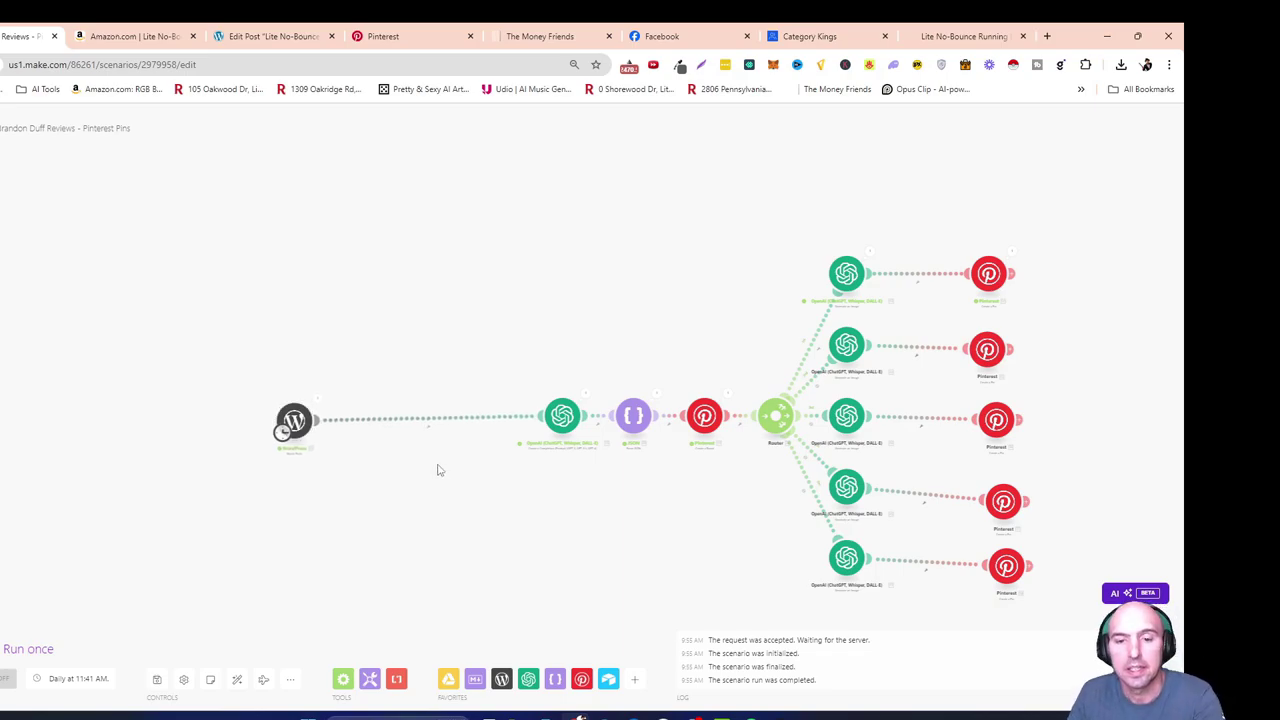
scroll(437, 470, "up", 3)
scroll(437, 470, "up", 2)
left_click_drag(437, 469, 380, 503)
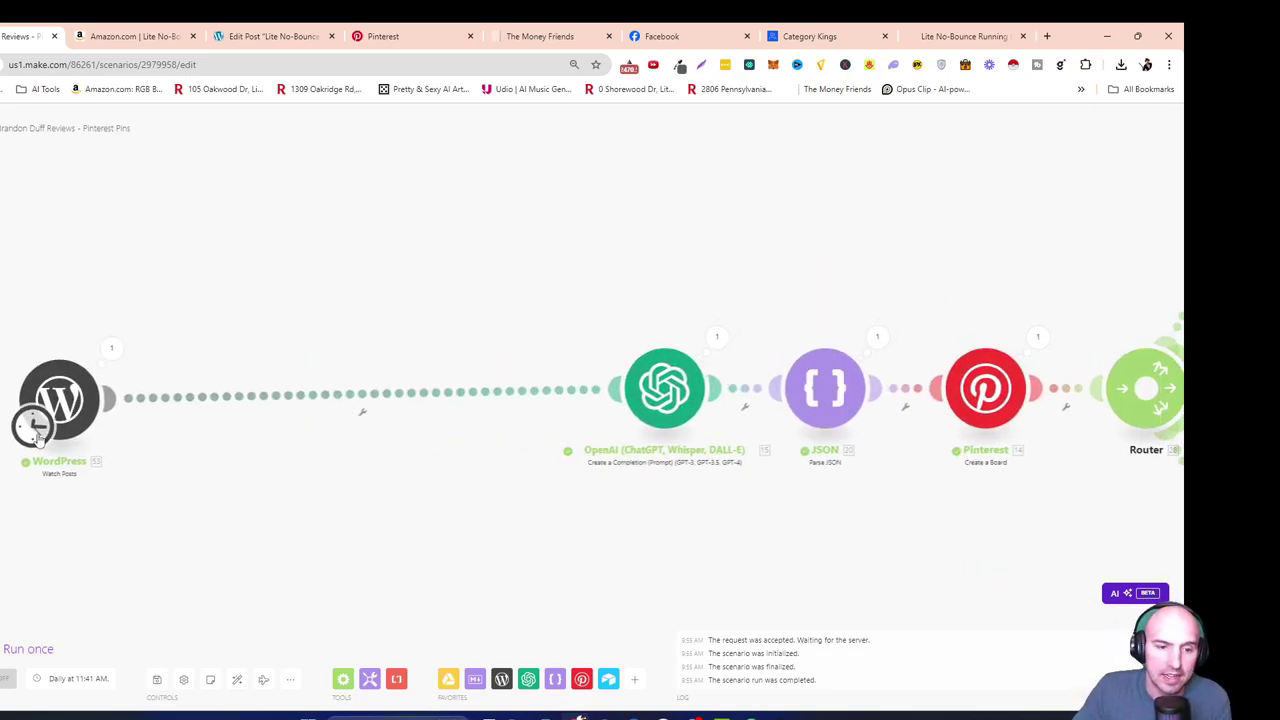
scroll(395, 259, "right", 3)
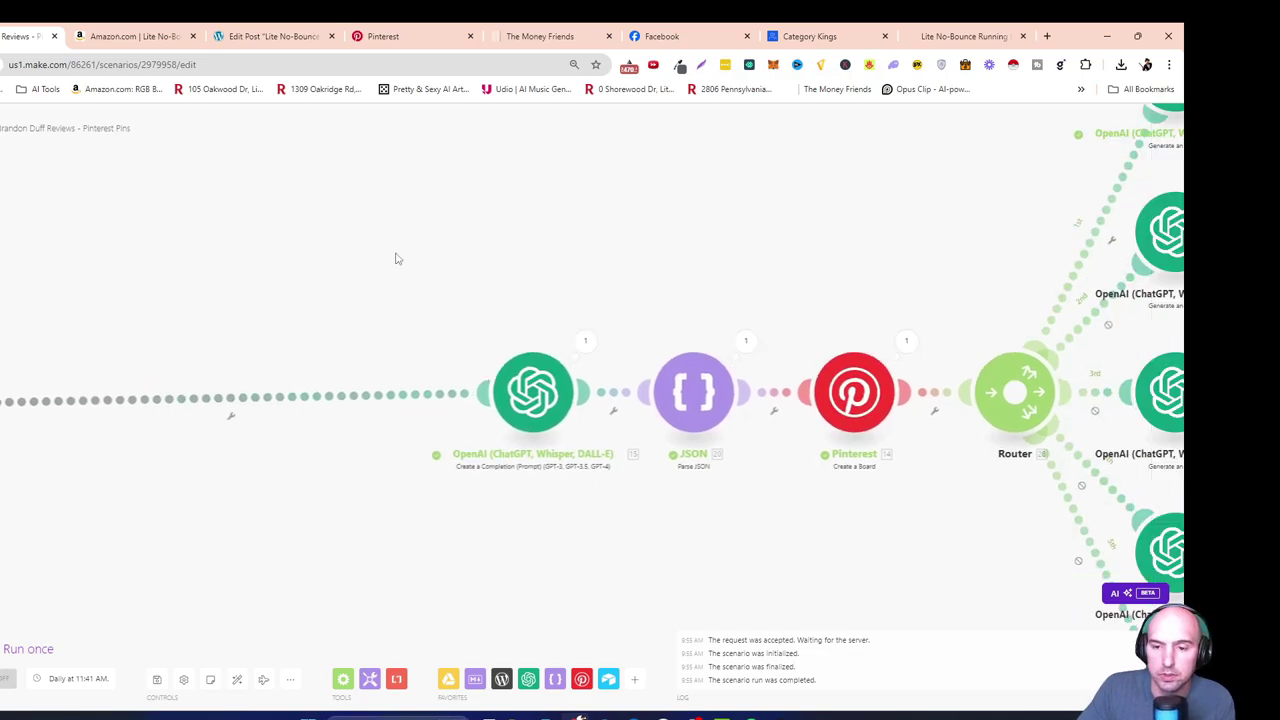
scroll(395, 259, "right", 1)
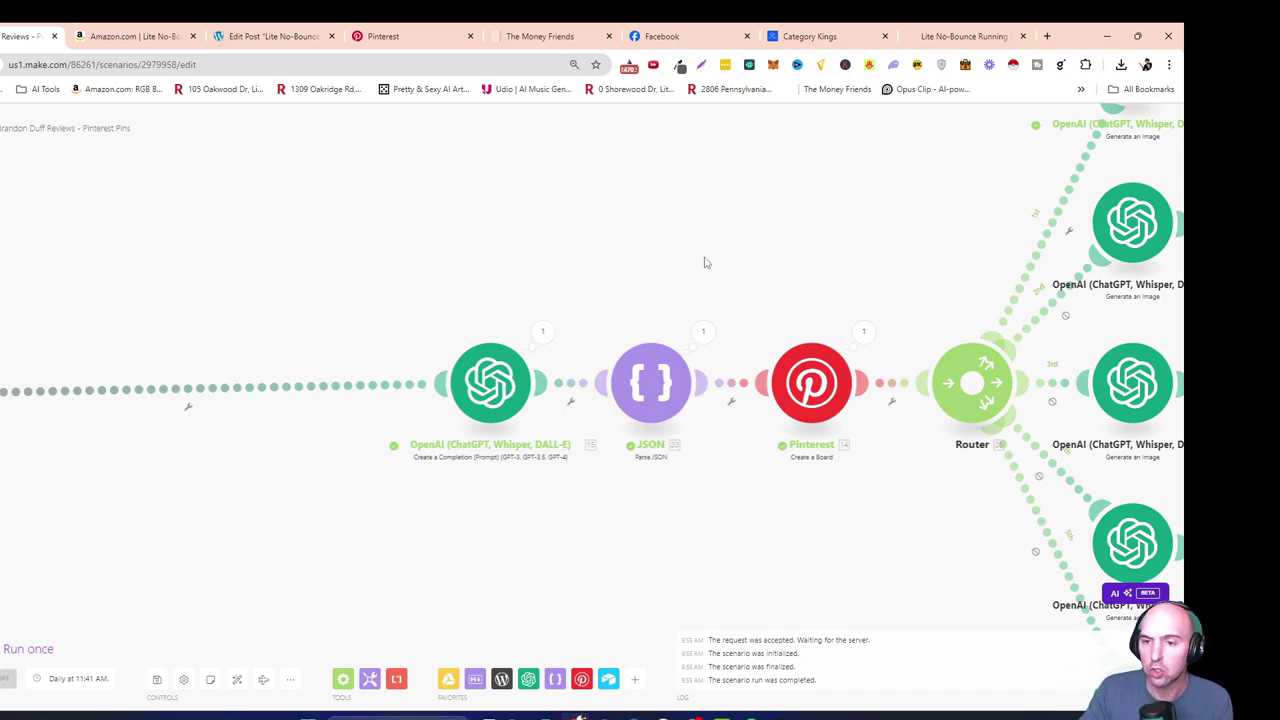
scroll(704, 262, "right", 2)
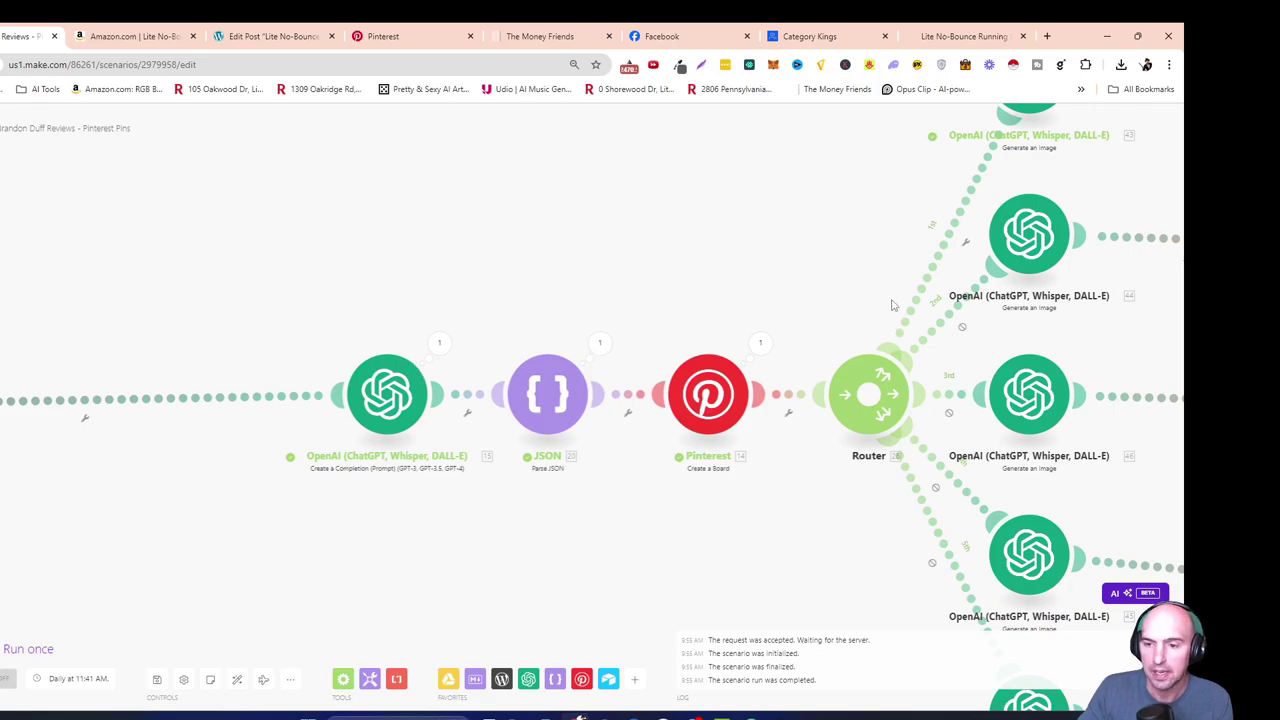
scroll(850, 275, "right", 2)
scroll(600, 250, "right", 3)
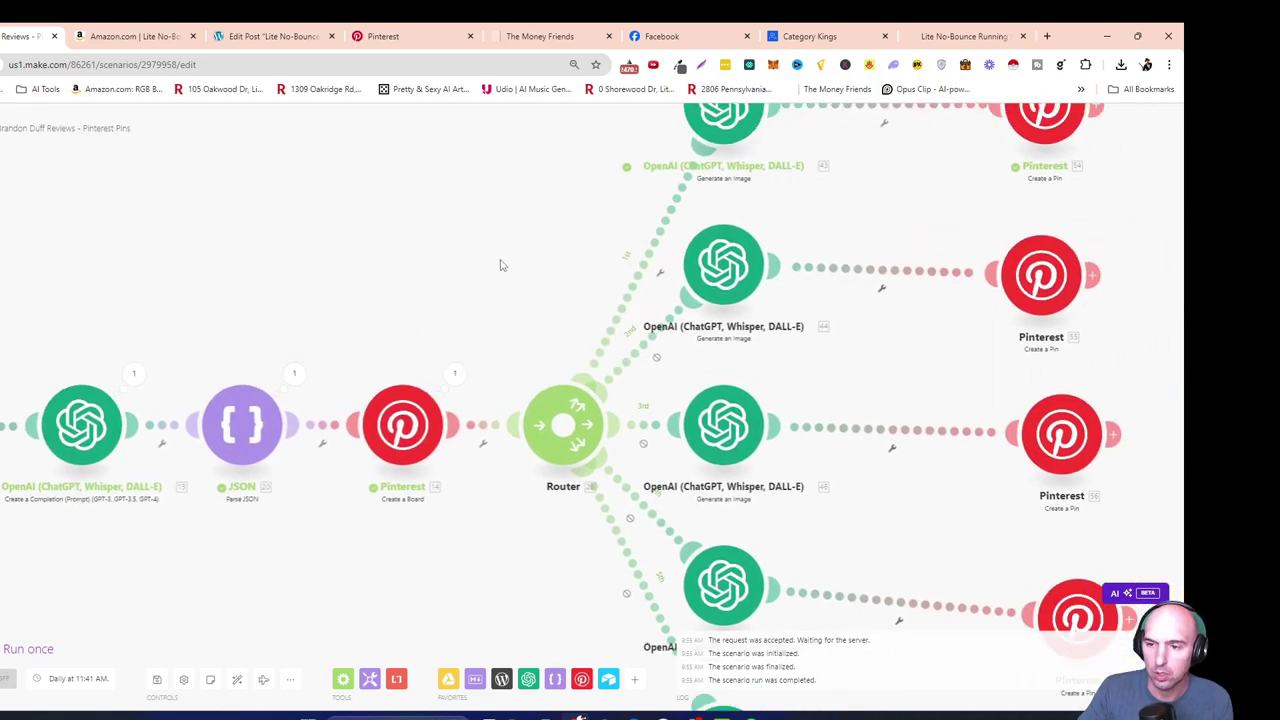
scroll(490, 190, "right", 1)
scroll(490, 186, "down", 1)
scroll(406, 221, "right", 1)
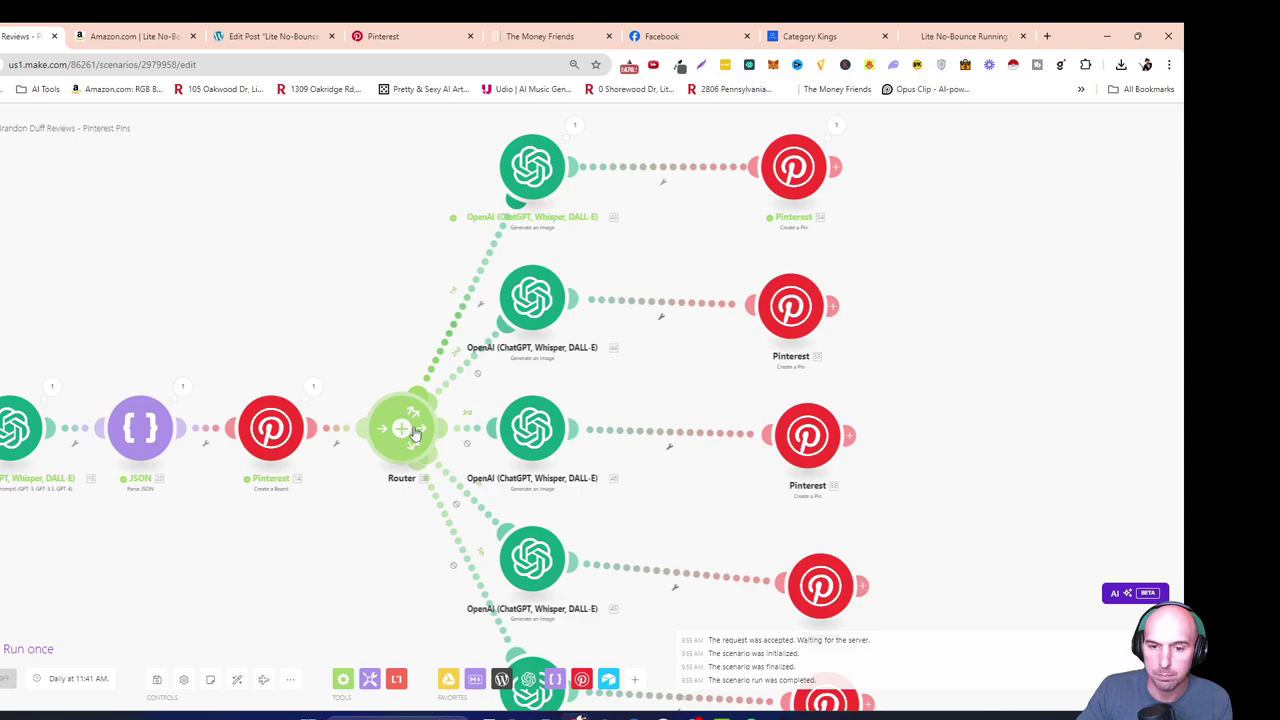
scroll(380, 330, "down", 1)
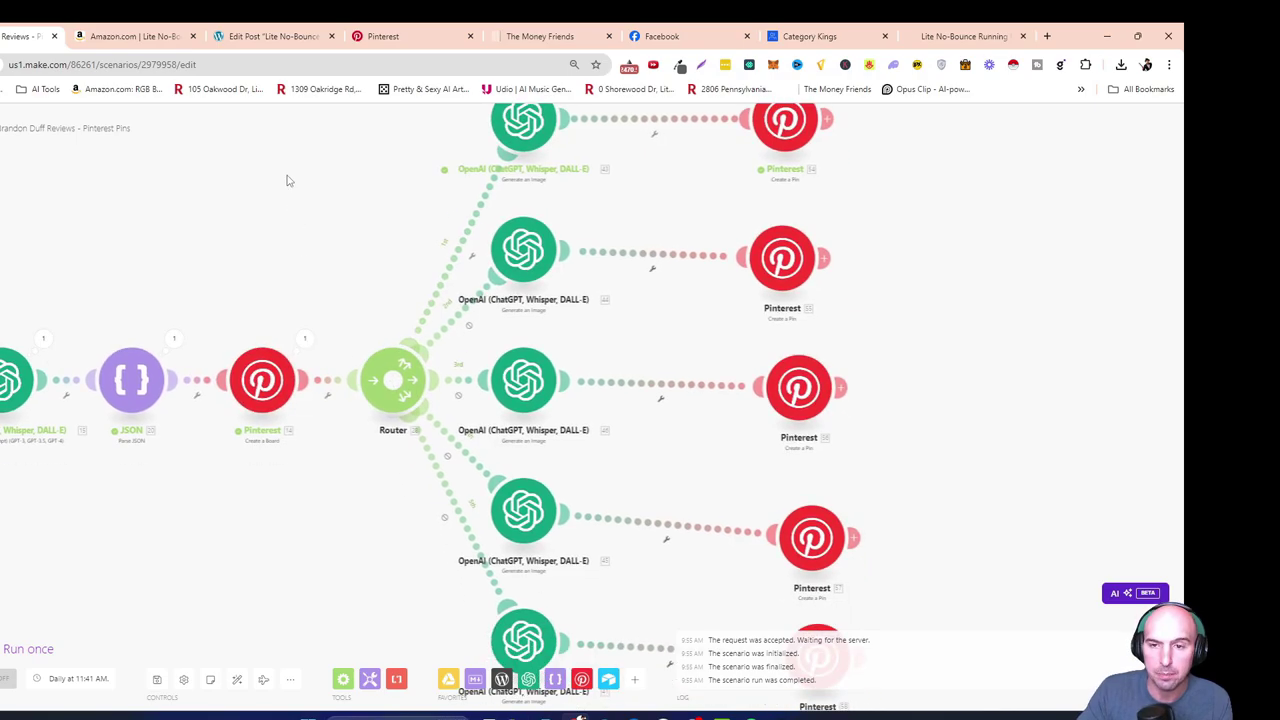
Inspect the Router's five image-and-pin branches, then pan back to the WordPress trigger
left_click_drag(177, 251, 231, 234)
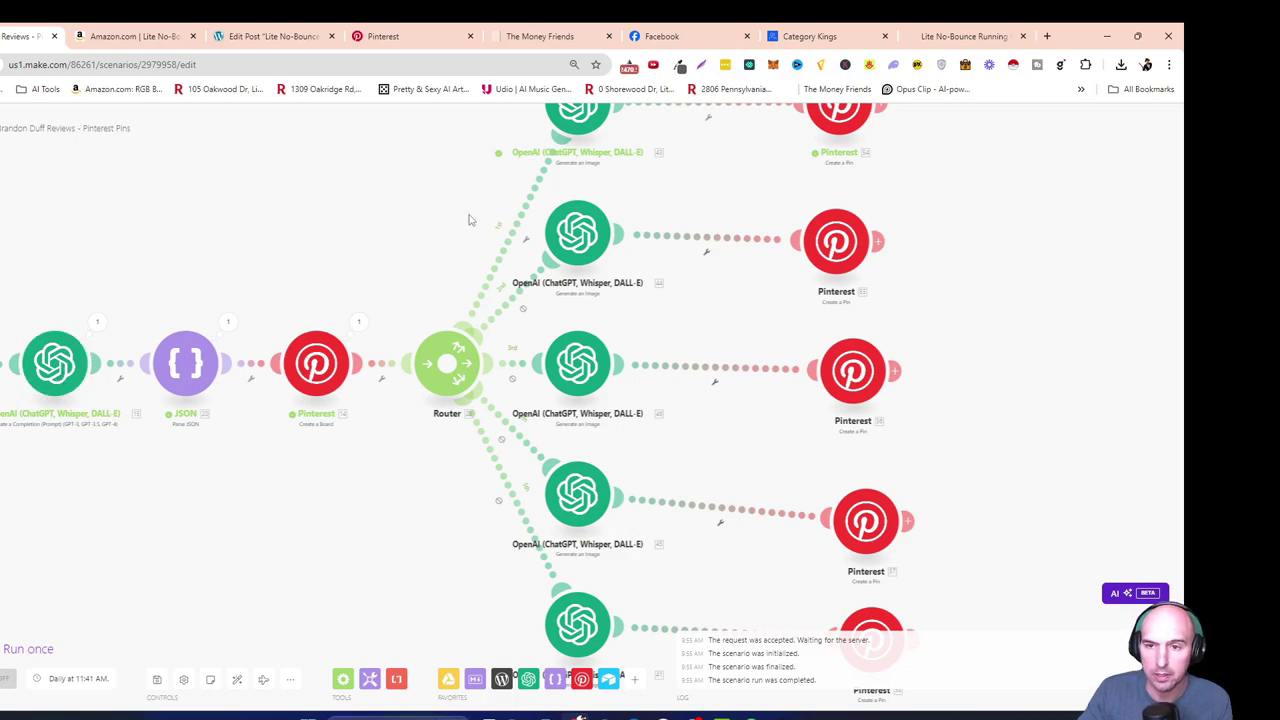
left_click_drag(588, 400, 508, 432)
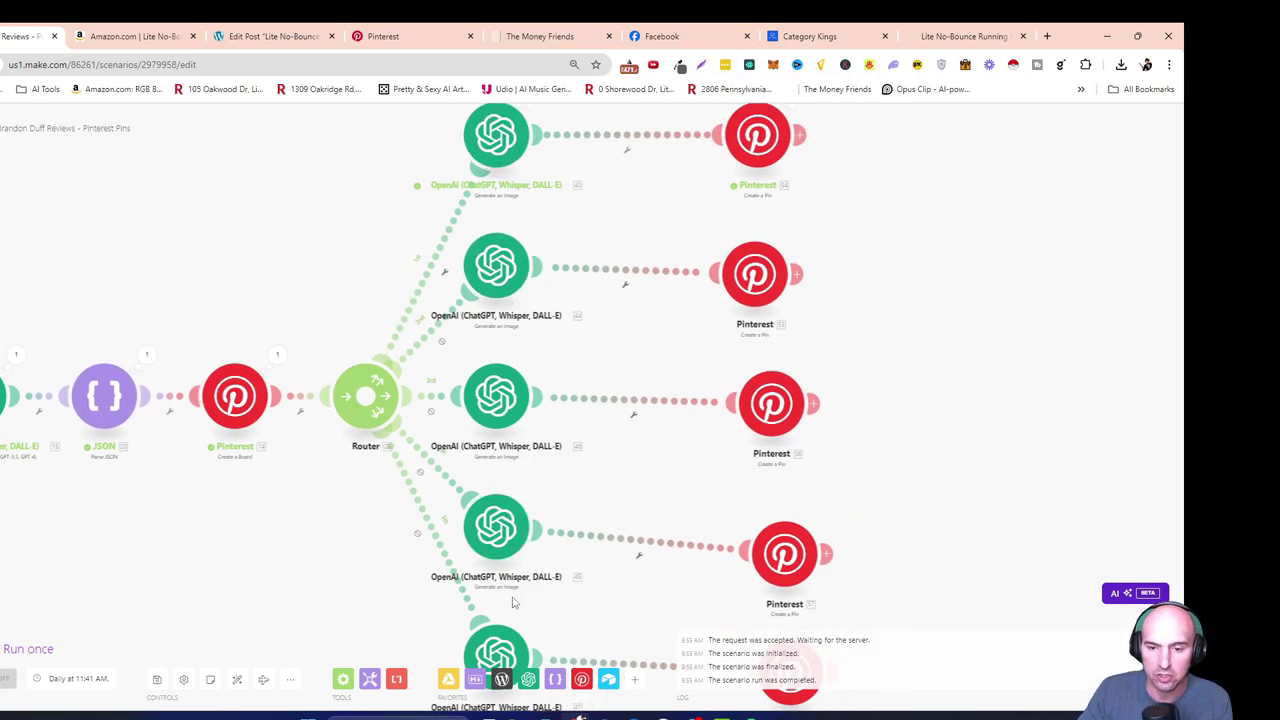
left_click_drag(343, 288, 403, 304)
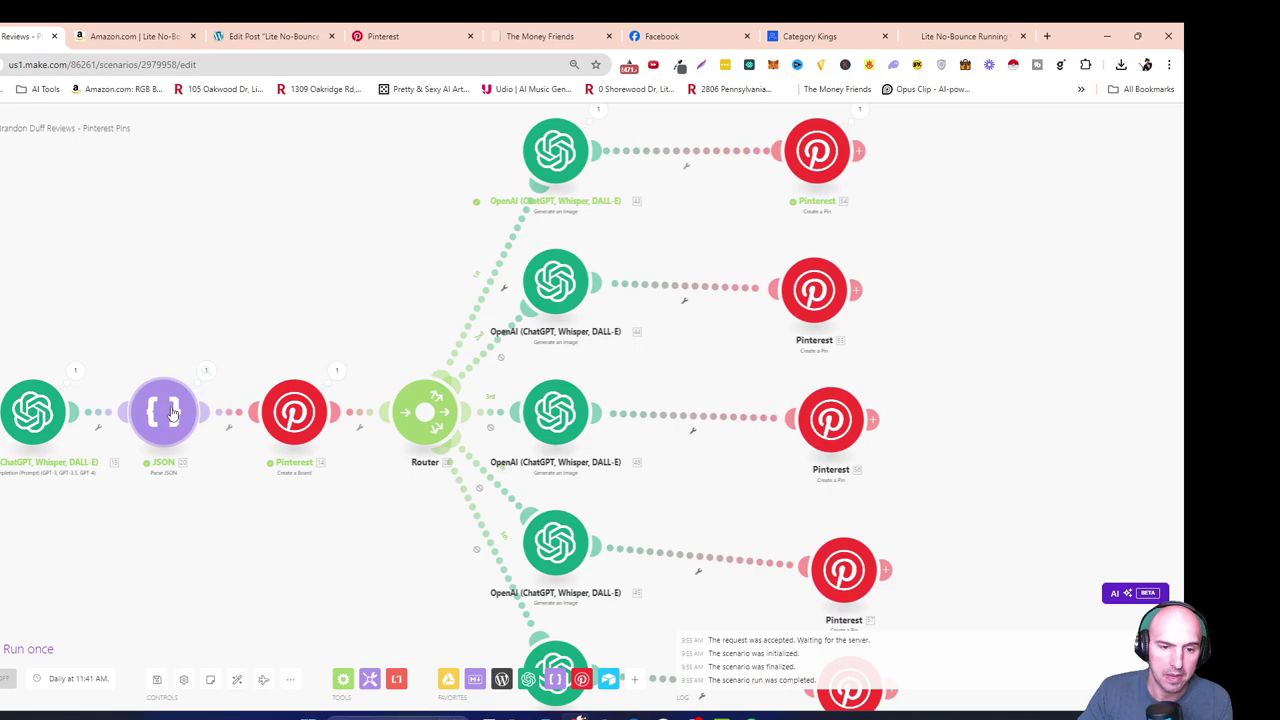
left_click_drag(175, 383, 123, 393)
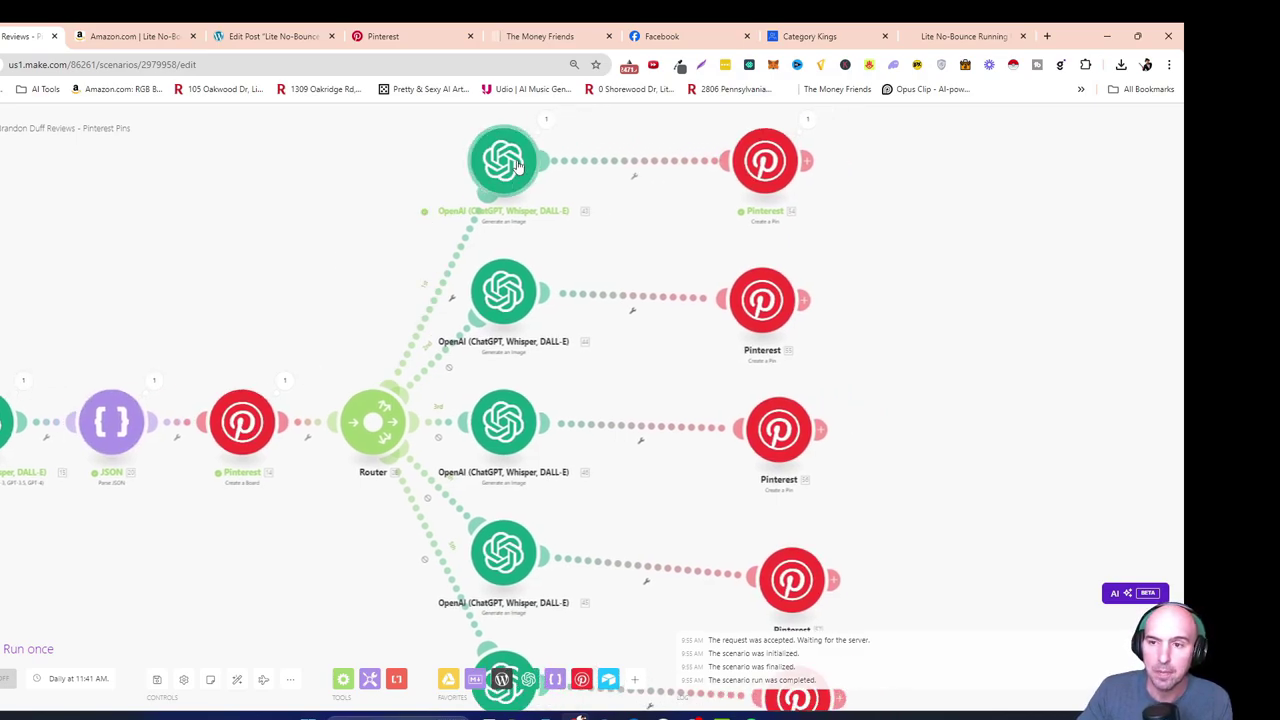
left_click_drag(814, 528, 987, 374)
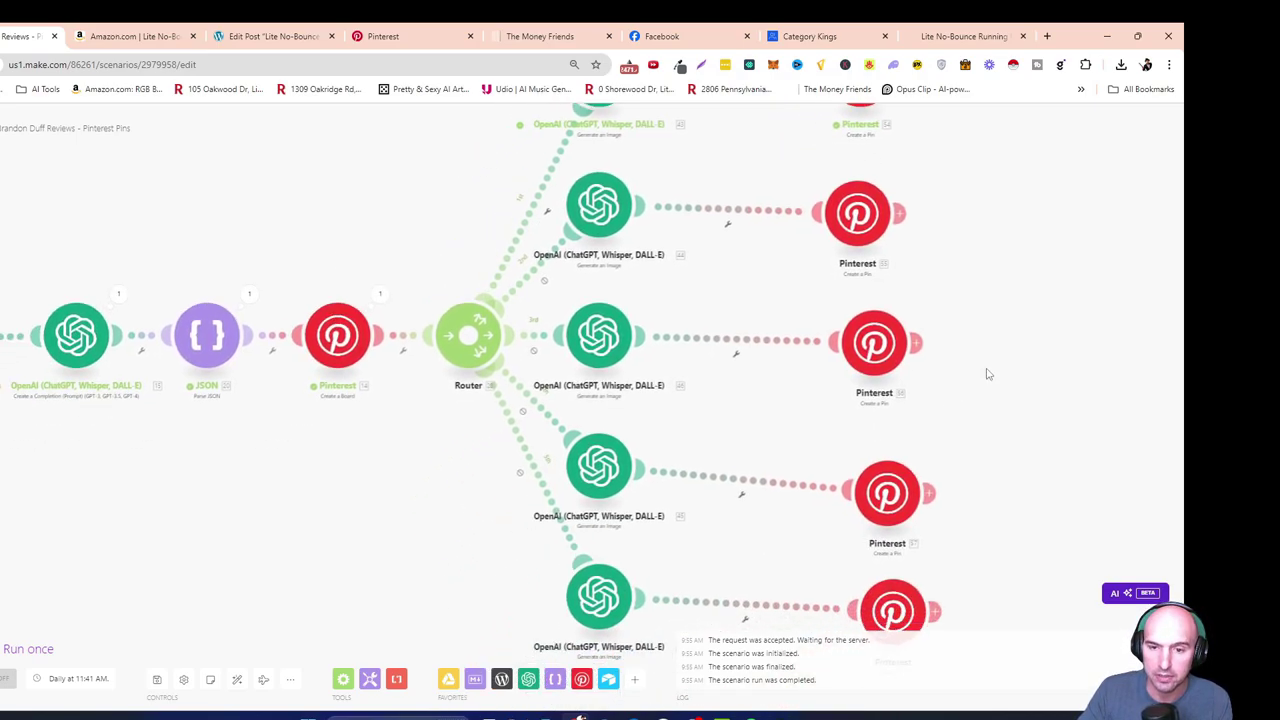
left_click_drag(267, 228, 469, 246)
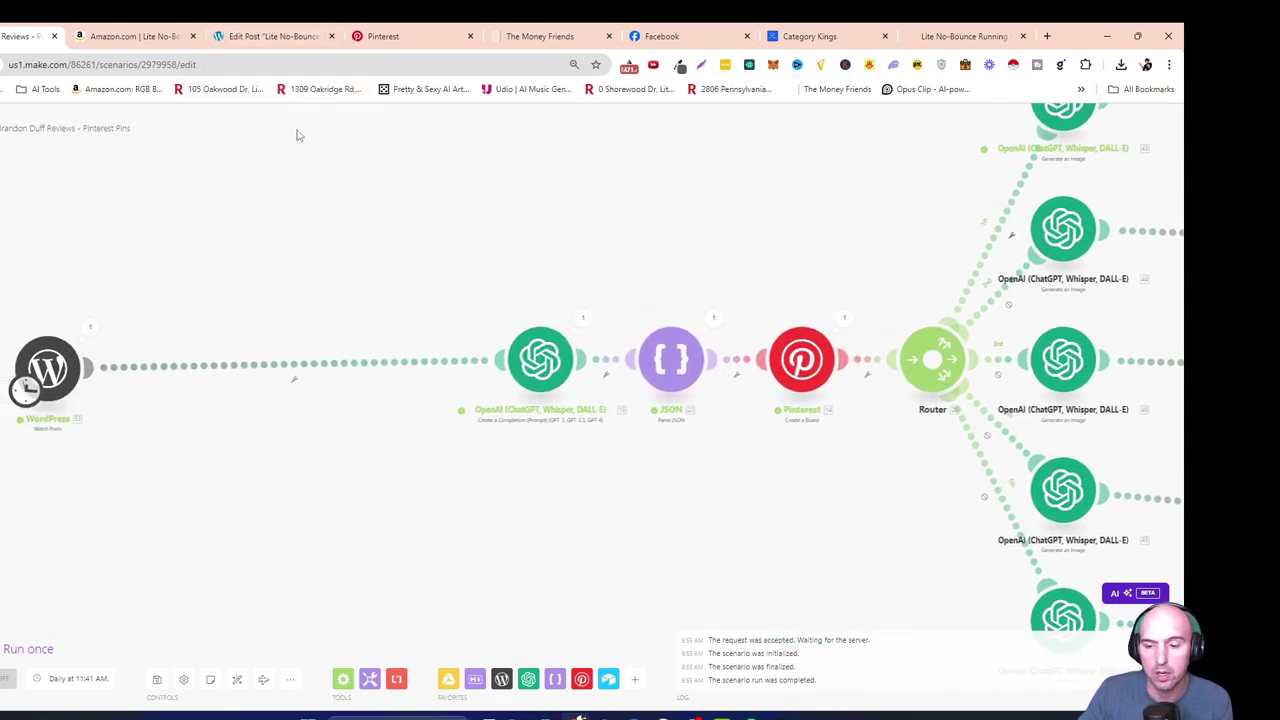
Copy the 'We Have (2) Currently Left' secret-shop link line from the review
left_click(268, 36)
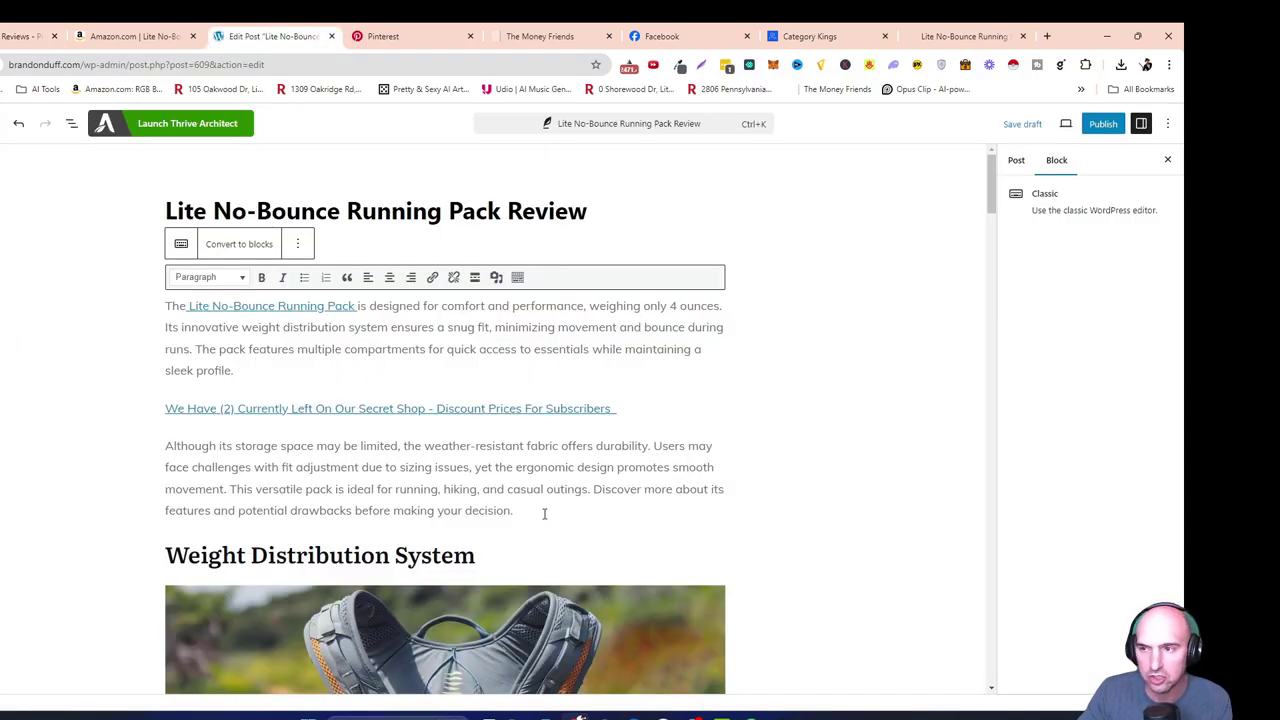
scroll(544, 513, "down", 3)
scroll(544, 513, "down", 4)
scroll(544, 513, "down", 2)
scroll(544, 513, "down", 1)
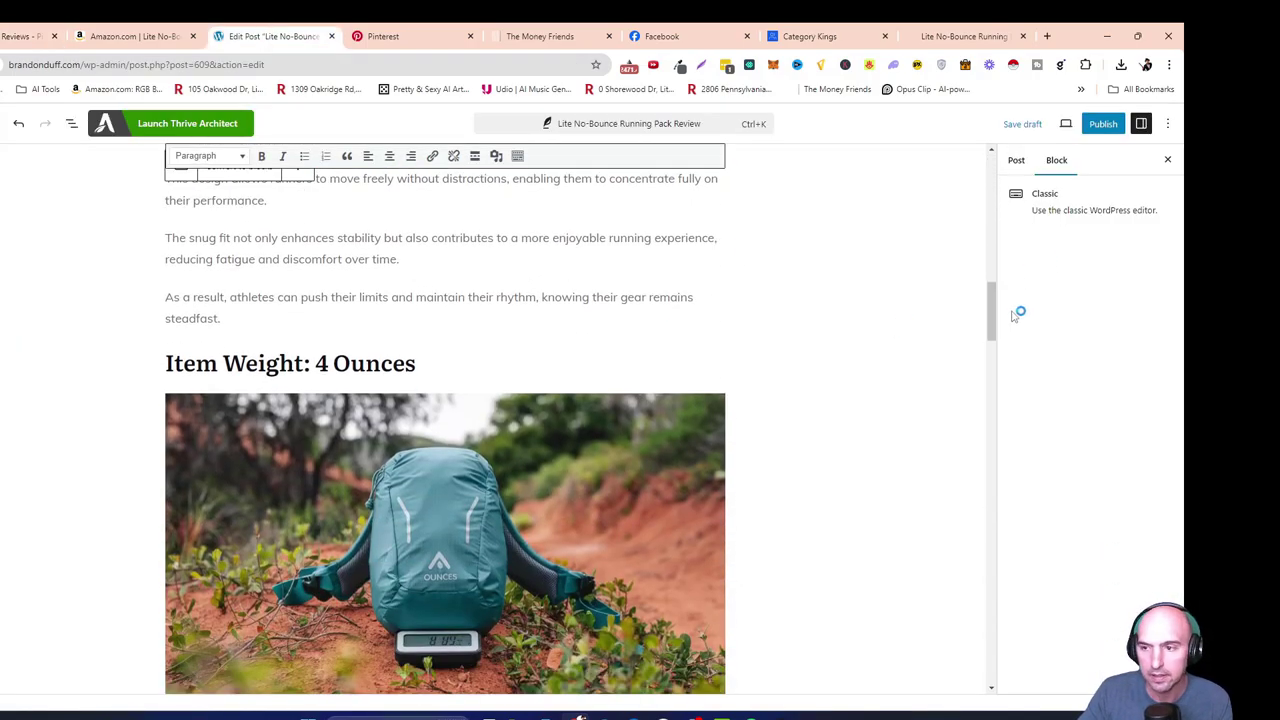
mouse_move(990, 312)
left_mouse_down()
mouse_move(967, 605)
mouse_move(975, 170)
mouse_move(970, 675)
mouse_move(900, 171)
left_mouse_up()
left_click_drag(612, 410, 167, 396)
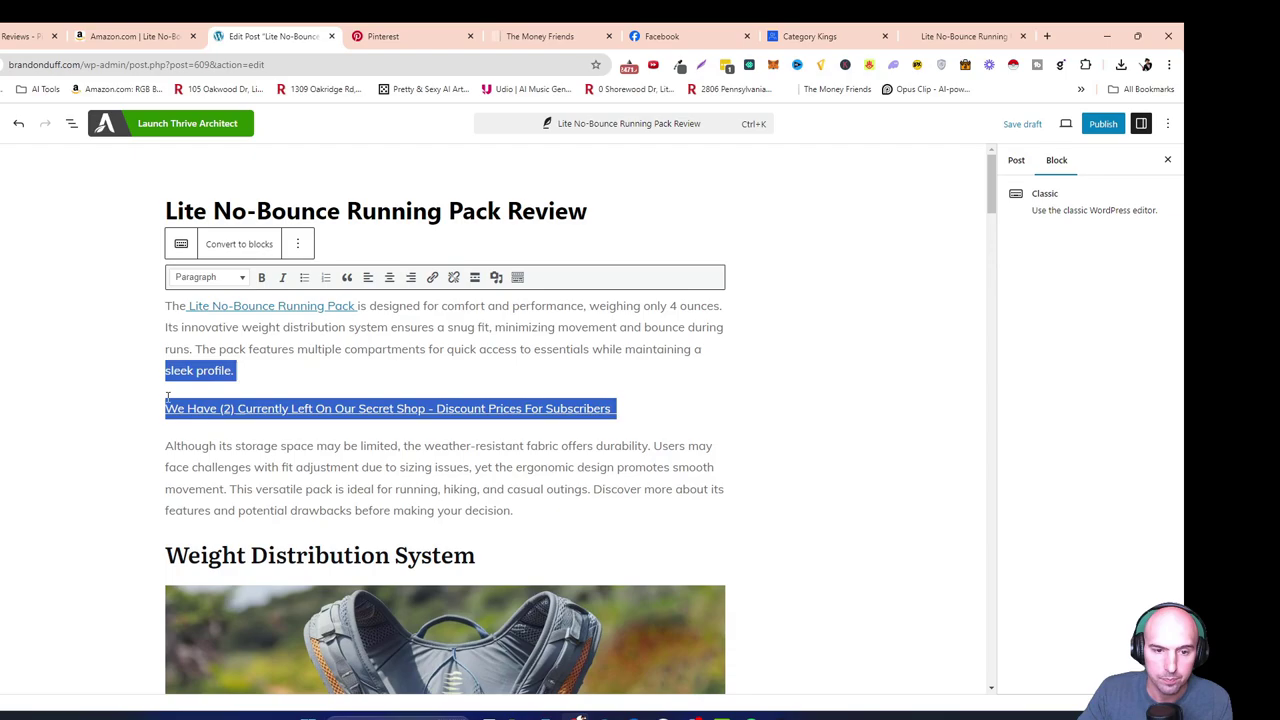
left_click(682, 430)
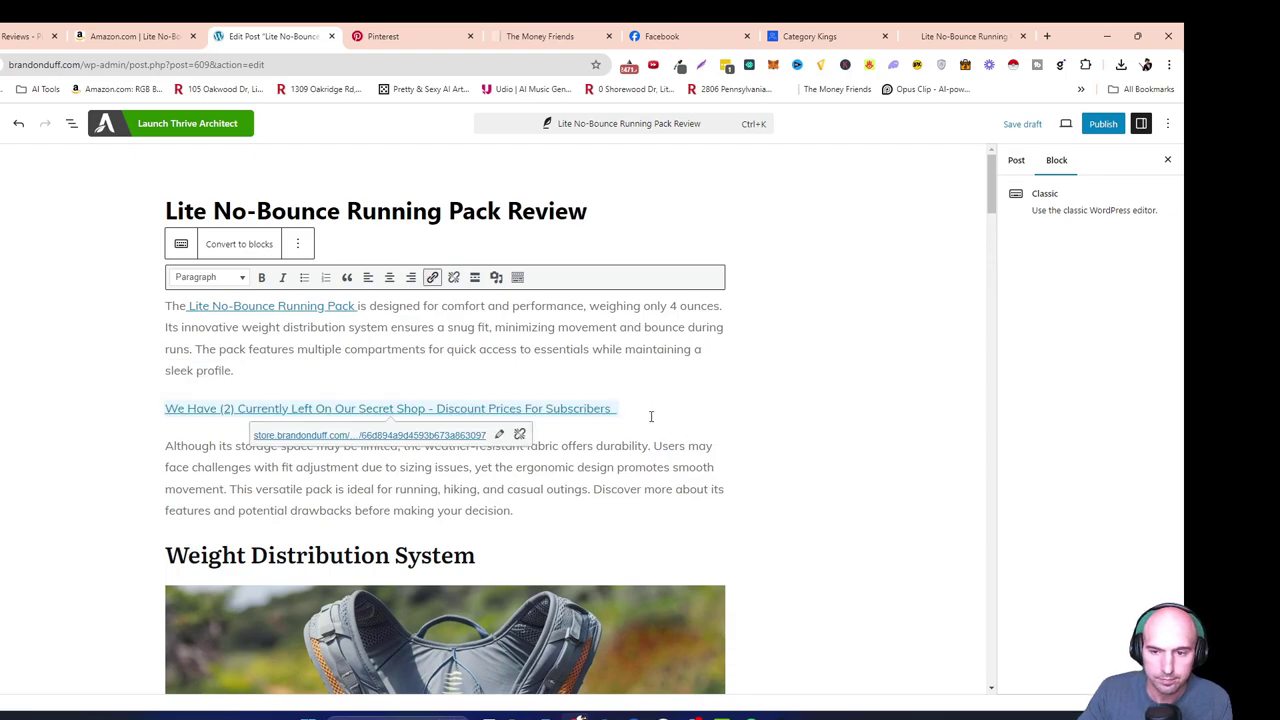
triple_click(651, 416)
right_click(588, 414)
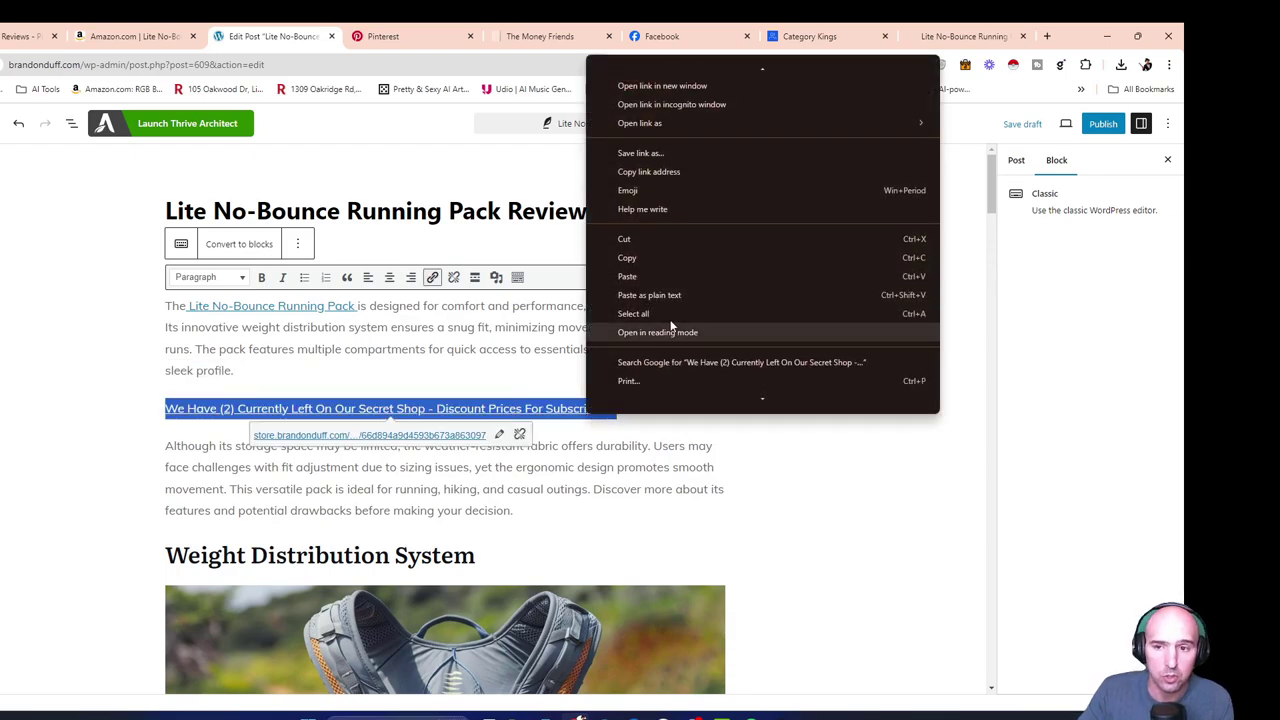
left_click(672, 260)
Paste the secret-shop link on a new line after the Conclusion and save the draft
left_click_drag(998, 180, 1049, 674)
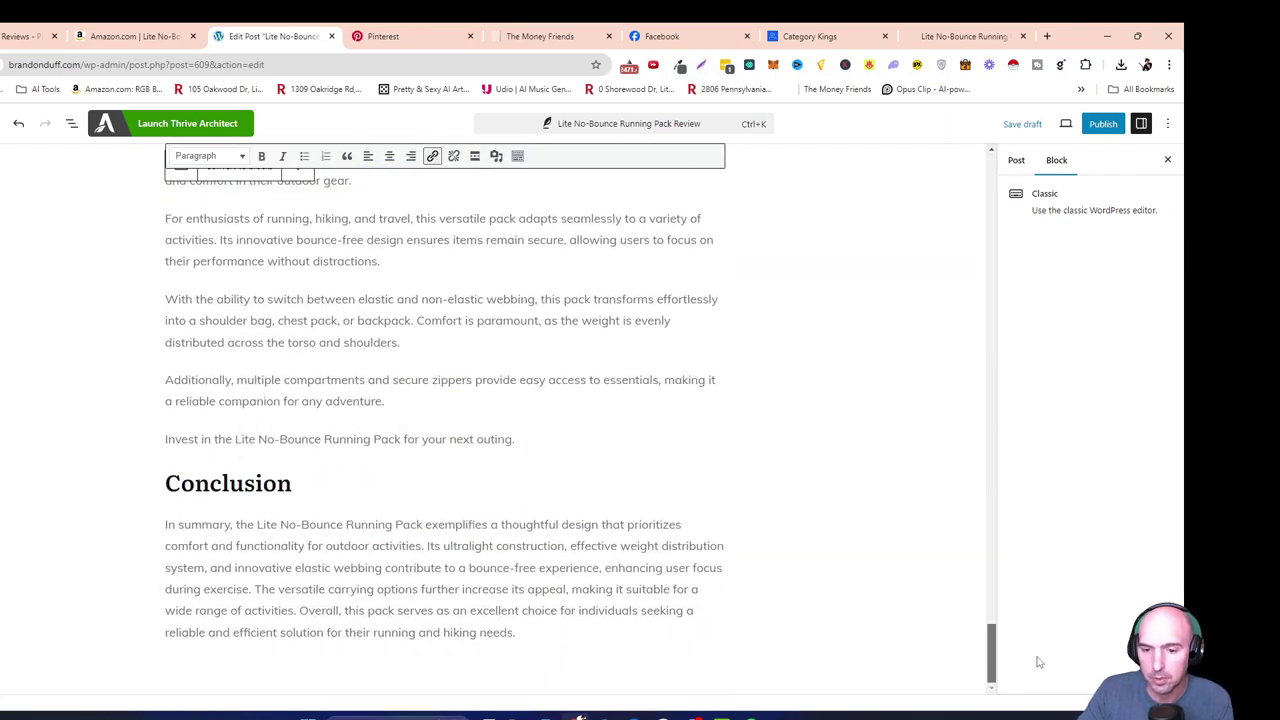
left_click(587, 645)
key("Return")
key("Return")
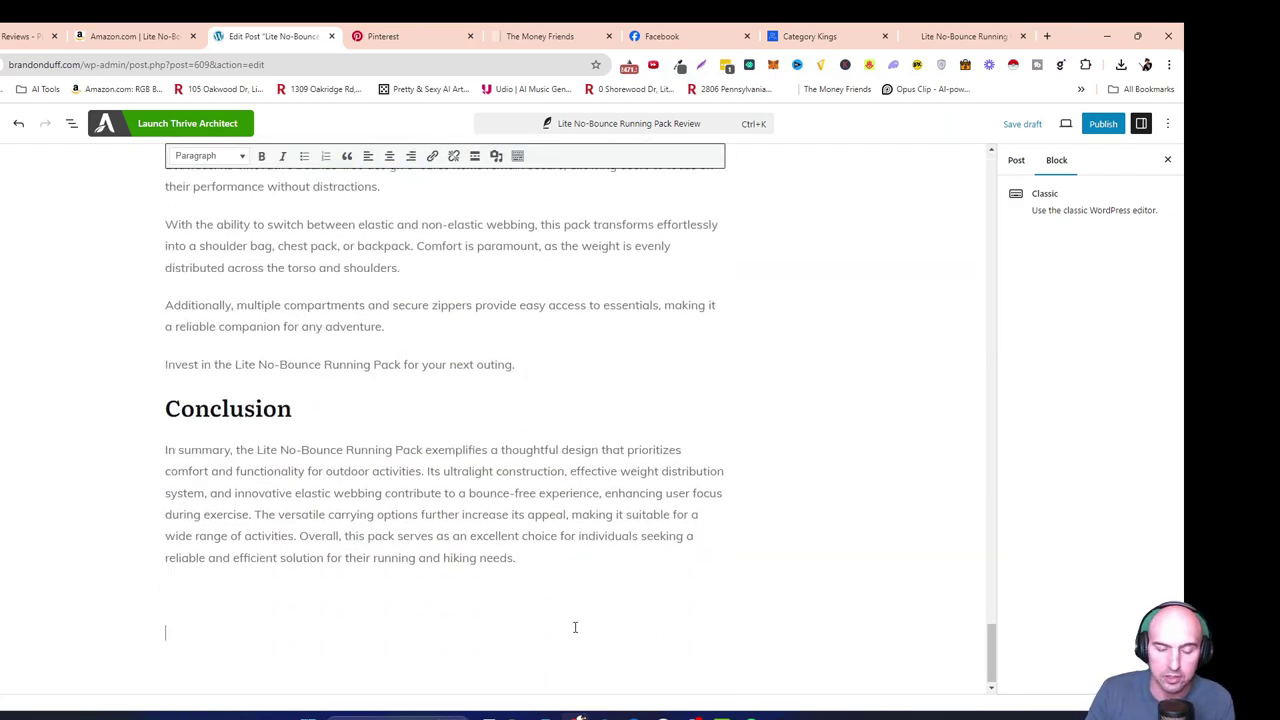
right_click(213, 594)
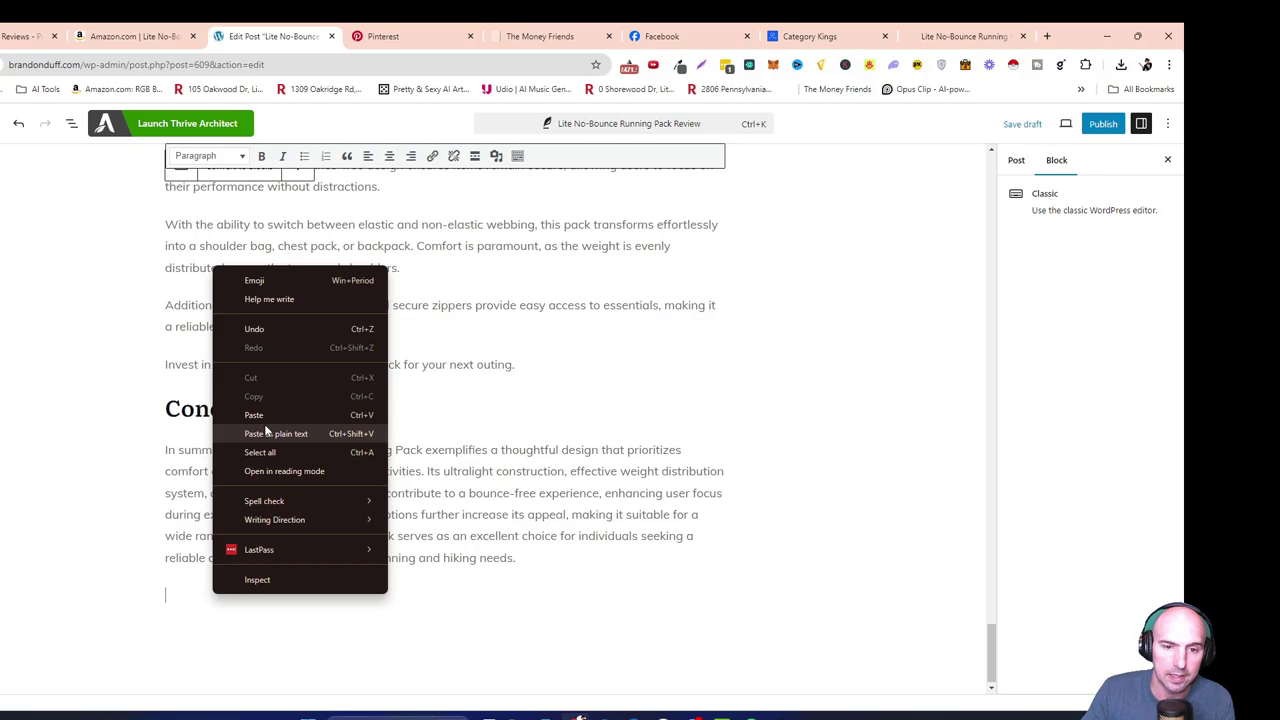
left_click(273, 414)
left_click(1012, 124)
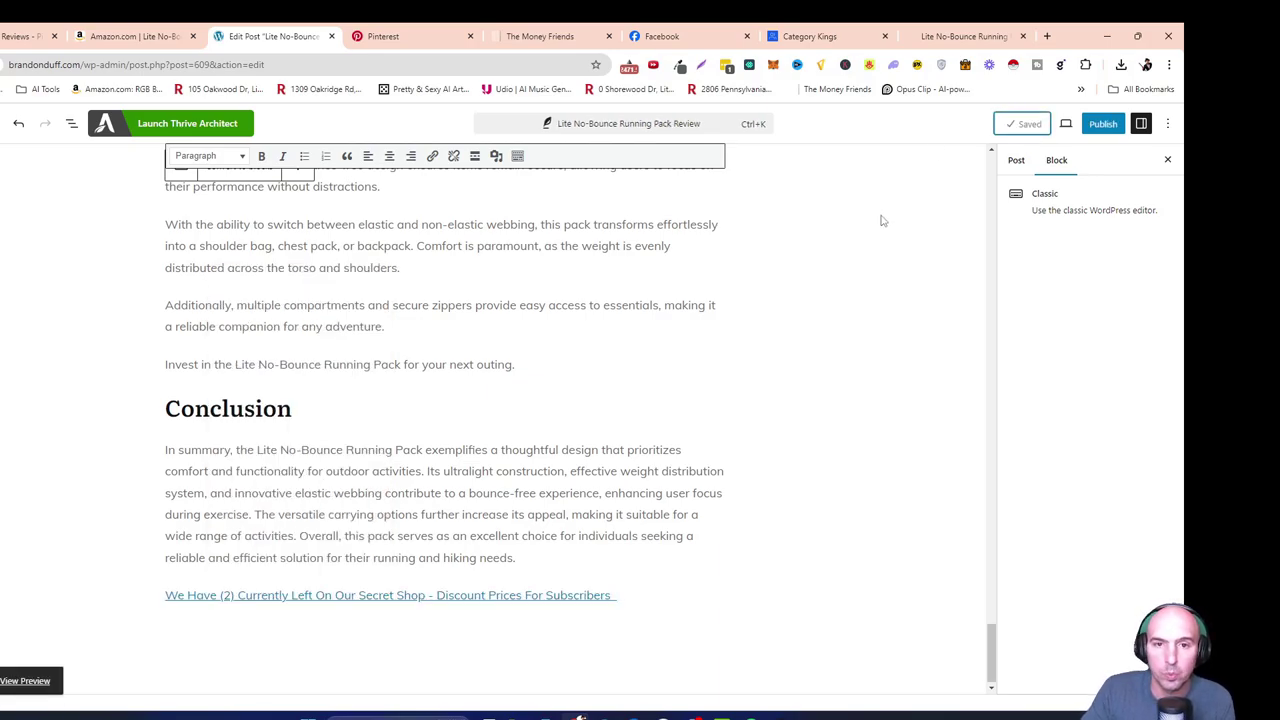
Scroll through the entire review to check it before publishing
left_click_drag(991, 645, 935, 110)
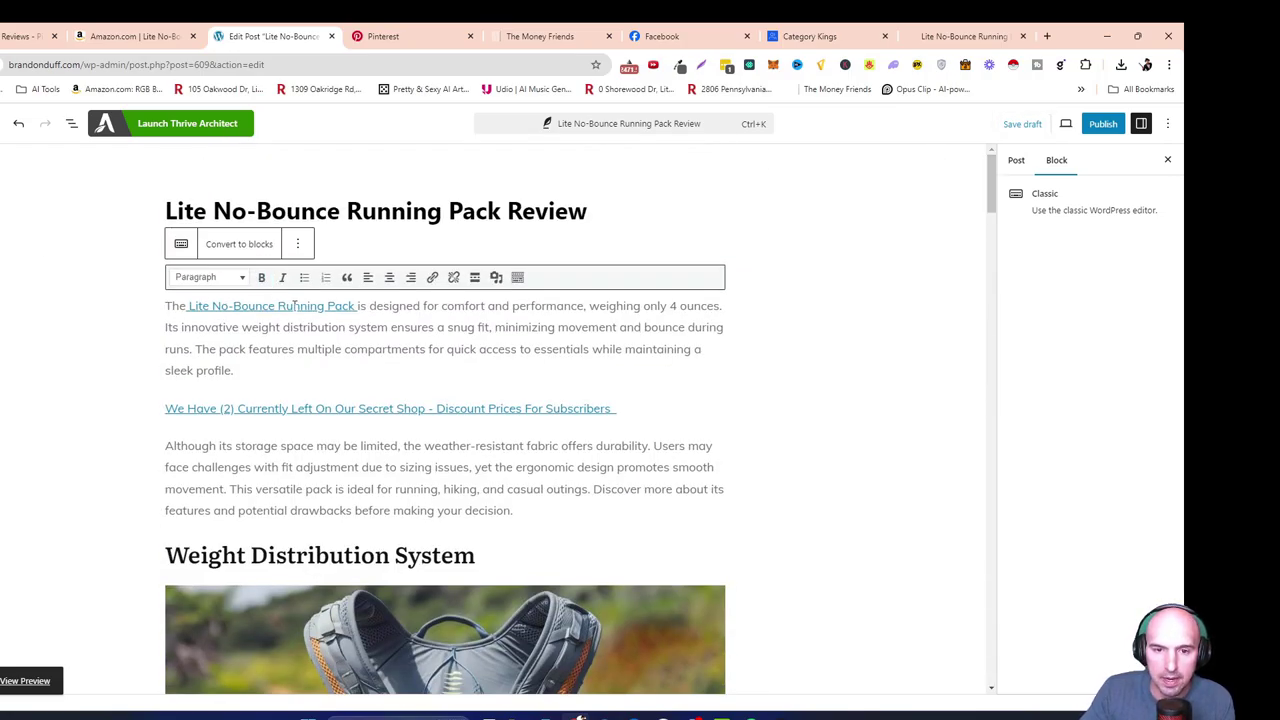
scroll(318, 298, "down", 2)
scroll(305, 285, "down", 5)
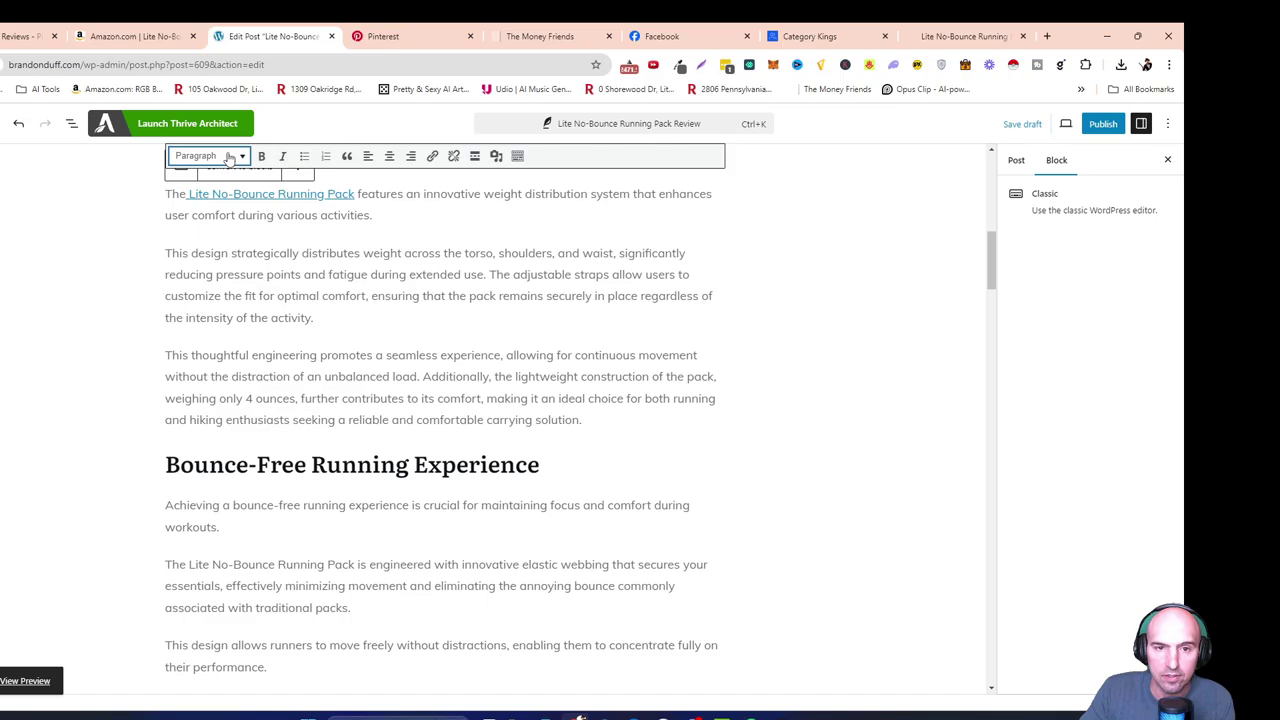
scroll(298, 272, "down", 5)
scroll(298, 275, "down", 5)
scroll(298, 278, "down", 5)
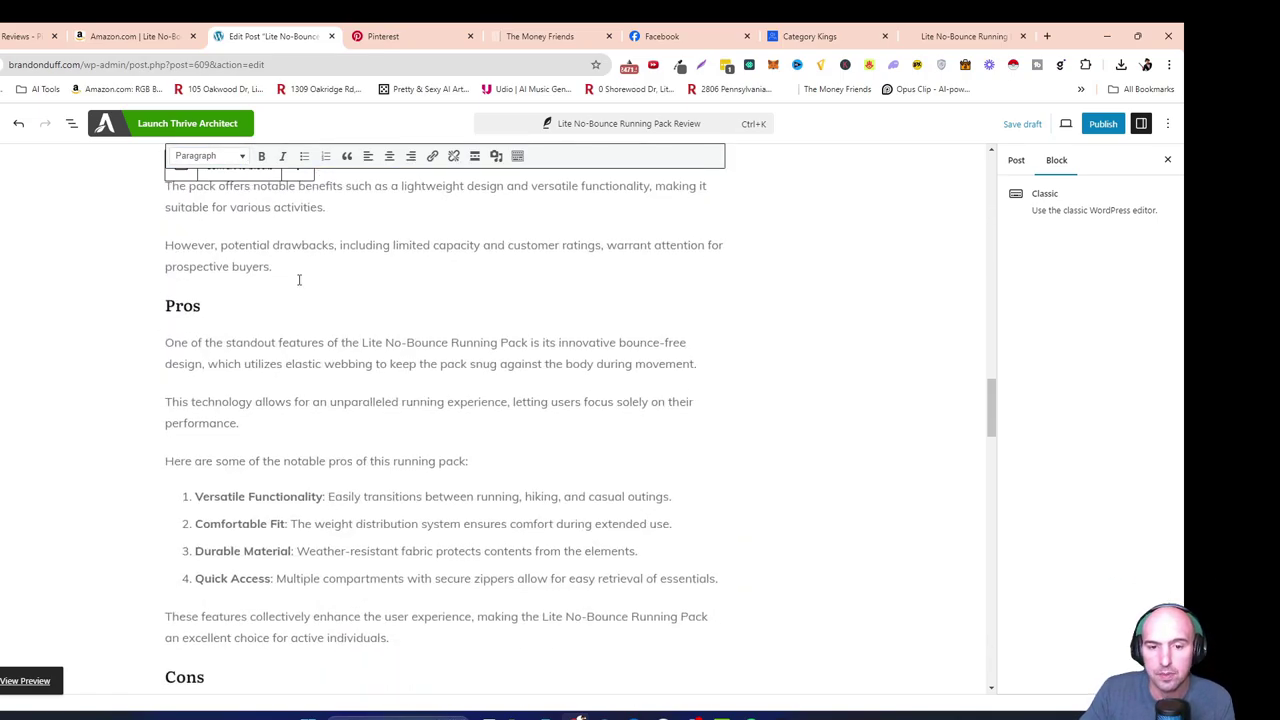
scroll(298, 281, "down", 5)
scroll(298, 281, "down", 4)
scroll(298, 281, "down", 2)
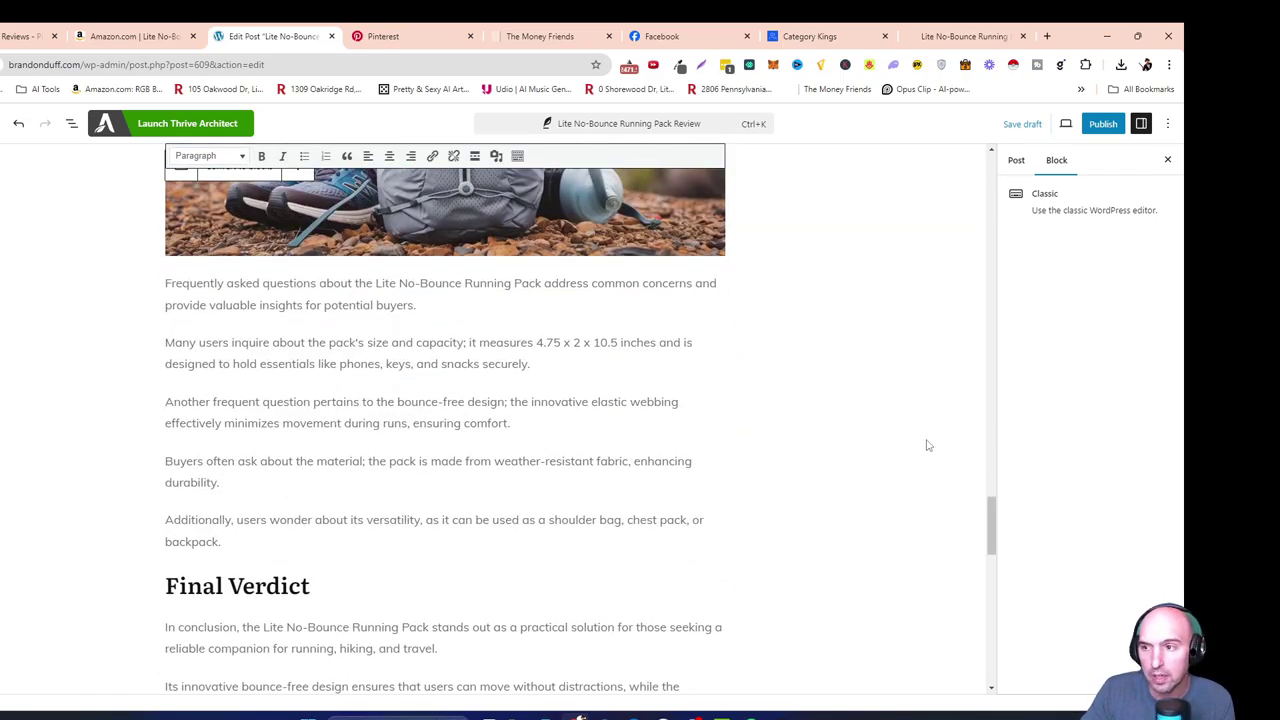
left_click_drag(989, 505, 990, 170)
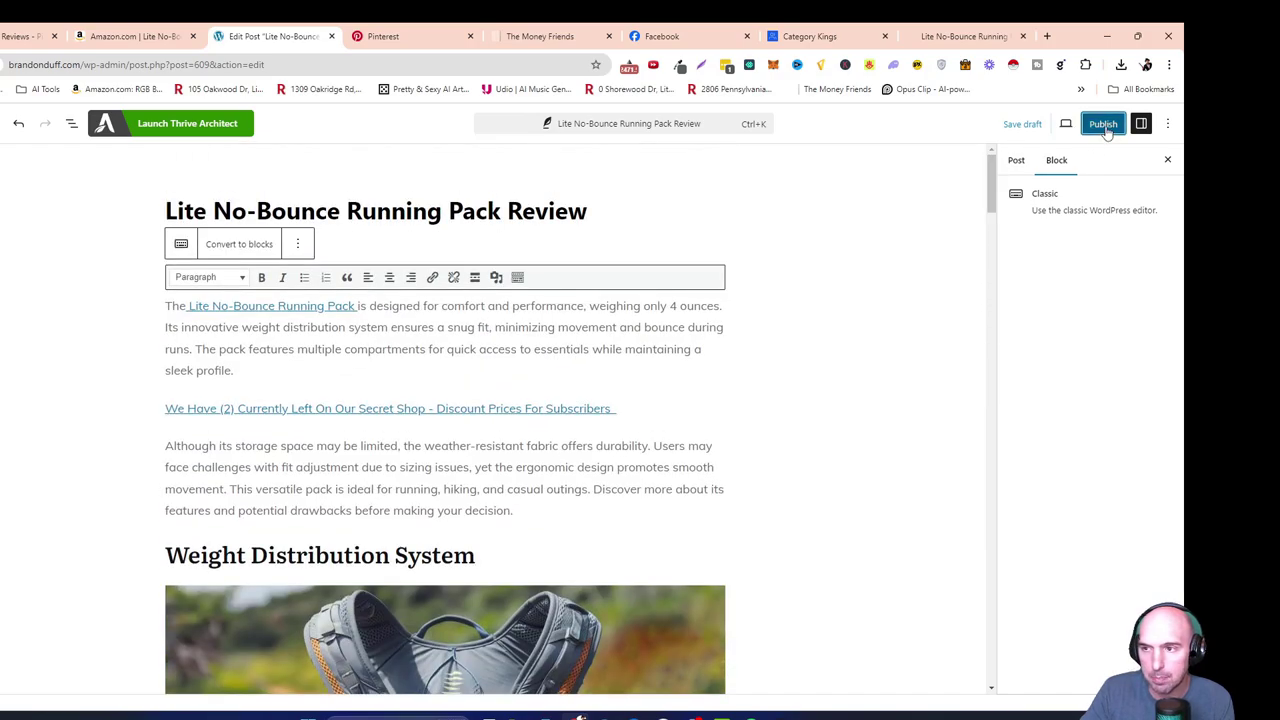
Publish the Lite No-Bounce Running Pack Review, confirming in the pre-publish panel
left_click(1102, 123)
left_click(1047, 124)
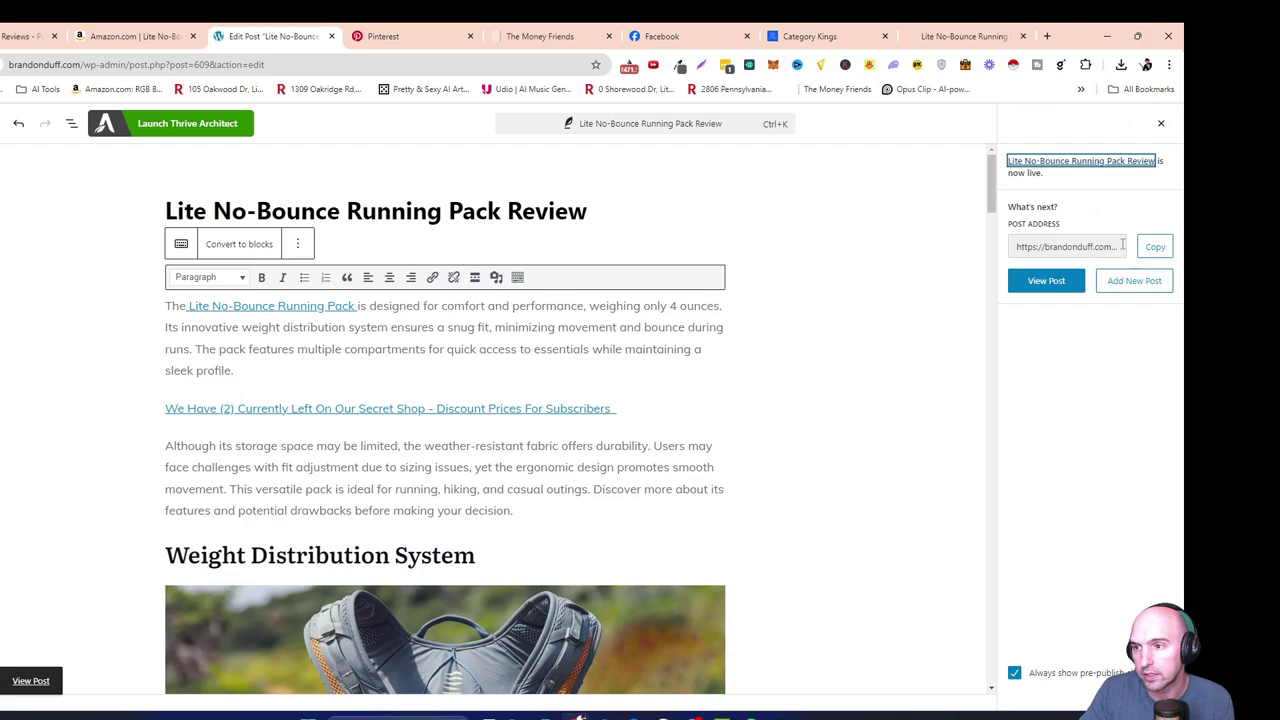
left_click(28, 36)
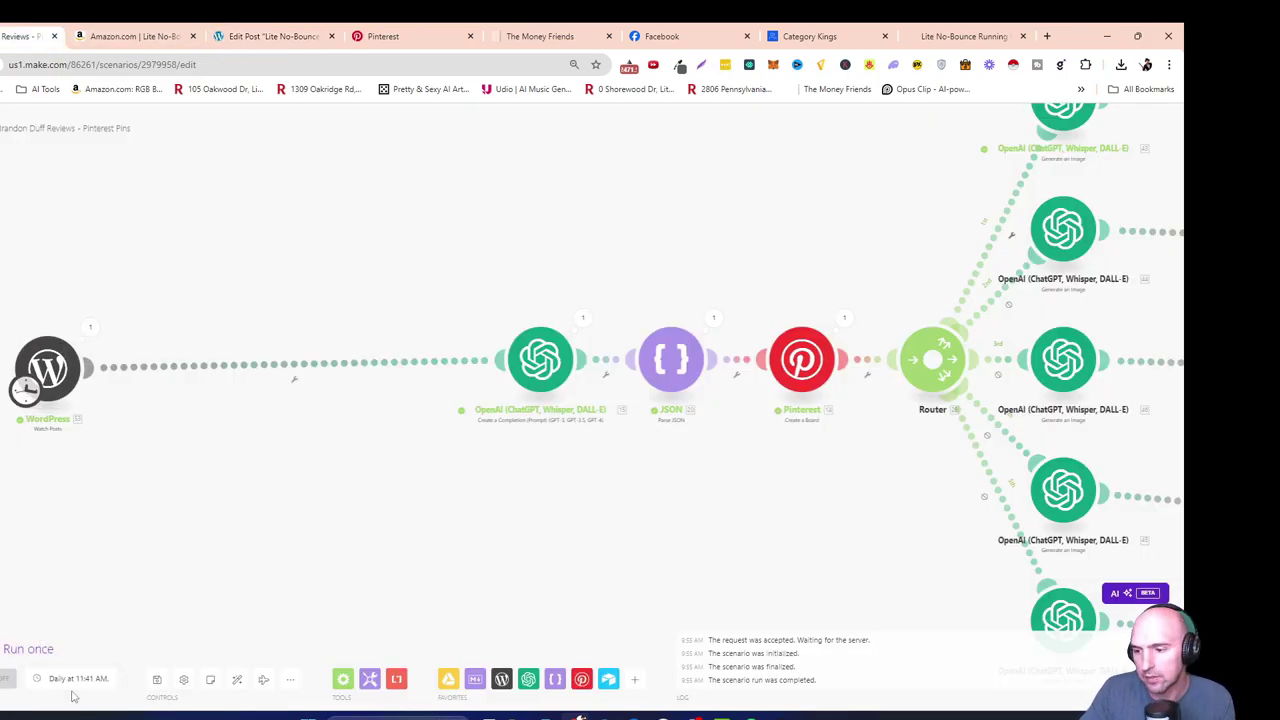
Set the WordPress trigger to start from the Lite No-Bounce Running Pack Review post
right_click(72, 372)
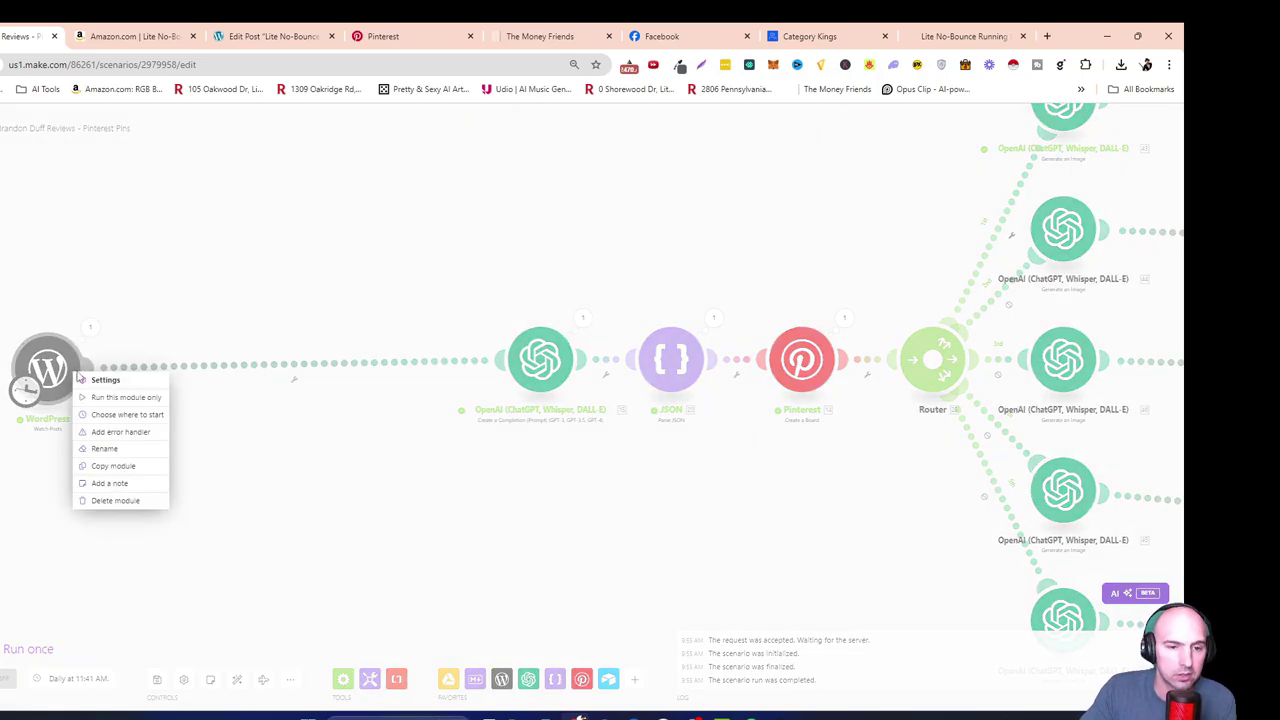
left_click(126, 416)
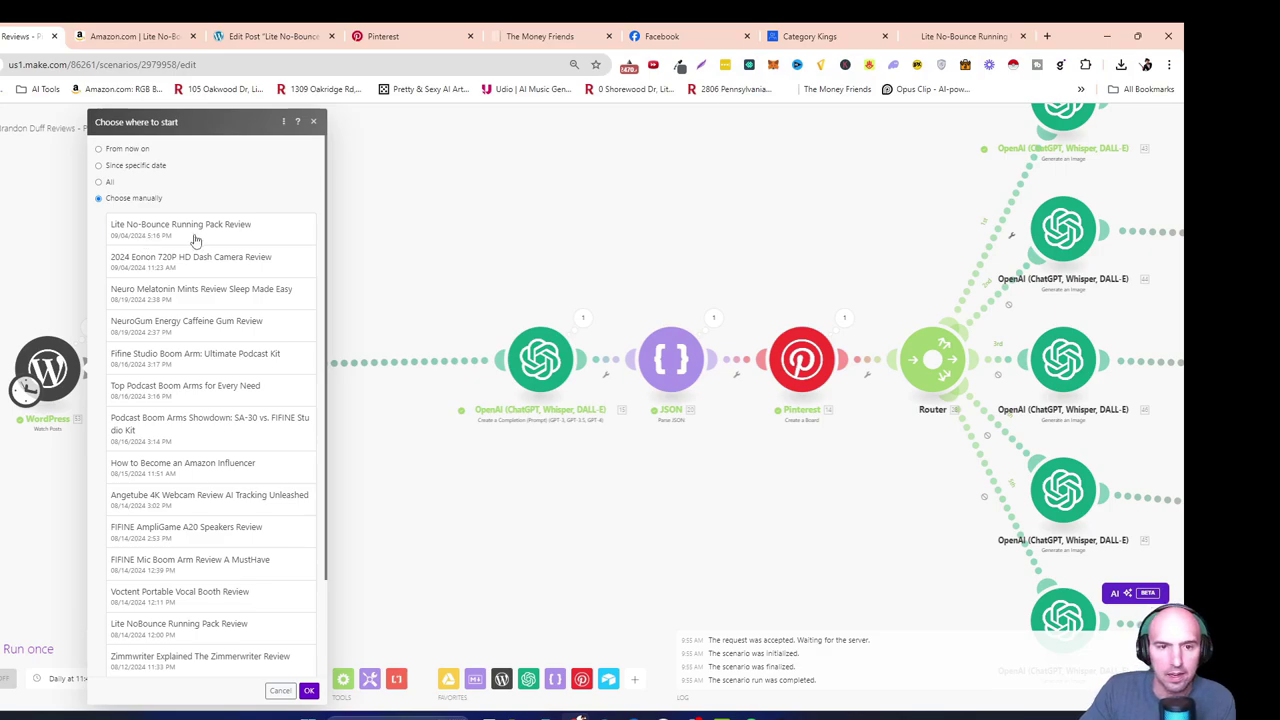
left_click(166, 241)
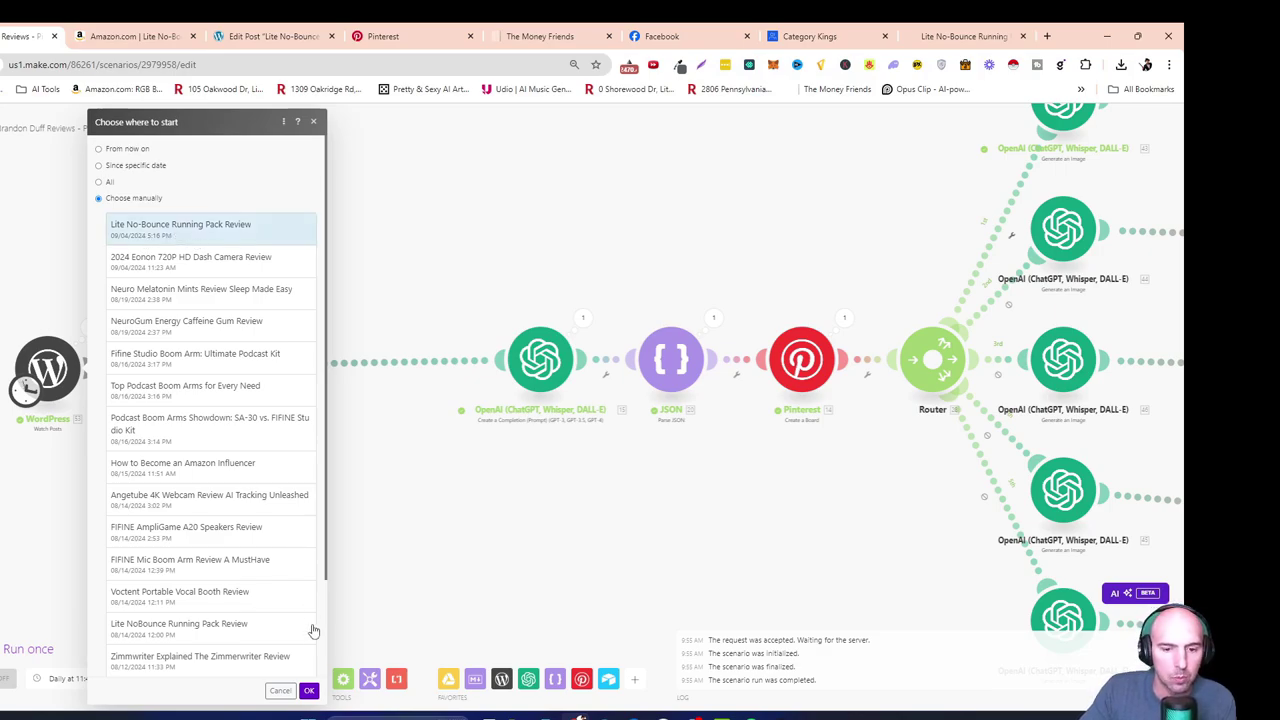
left_click(309, 690)
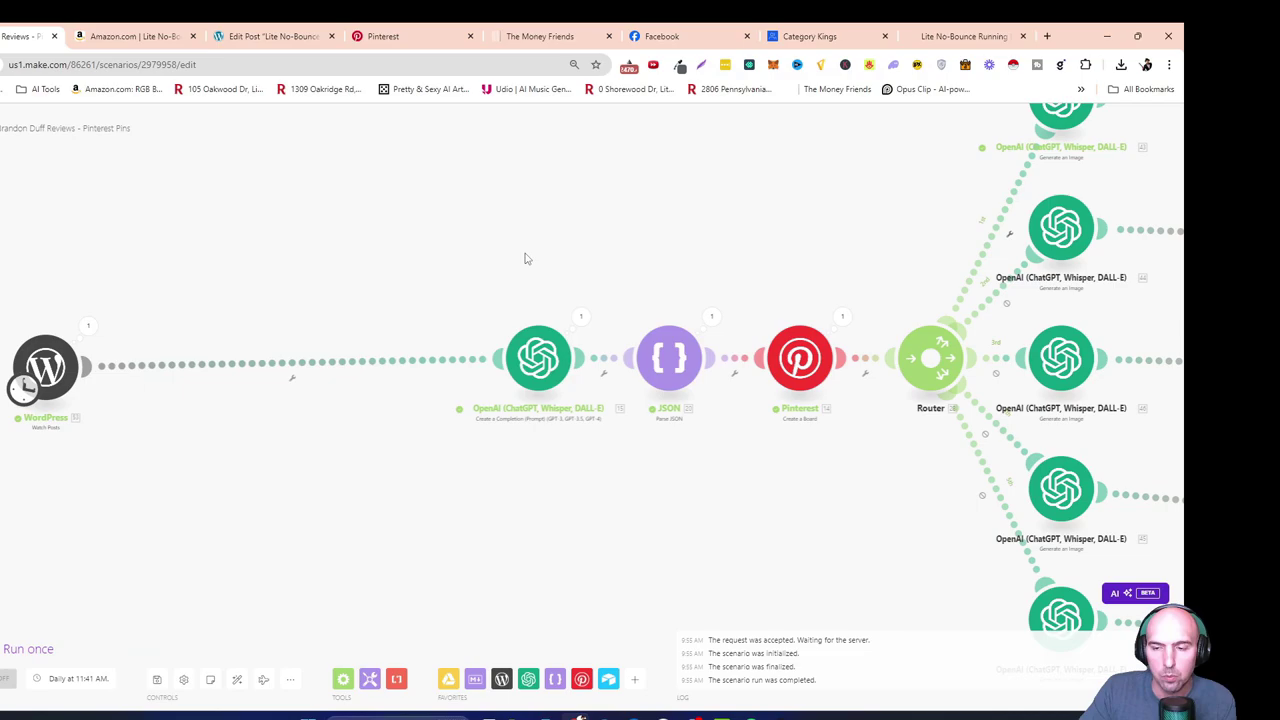
left_click_drag(523, 257, 420, 277)
scroll(640, 365, "down", 3)
scroll(640, 370, "up", 2)
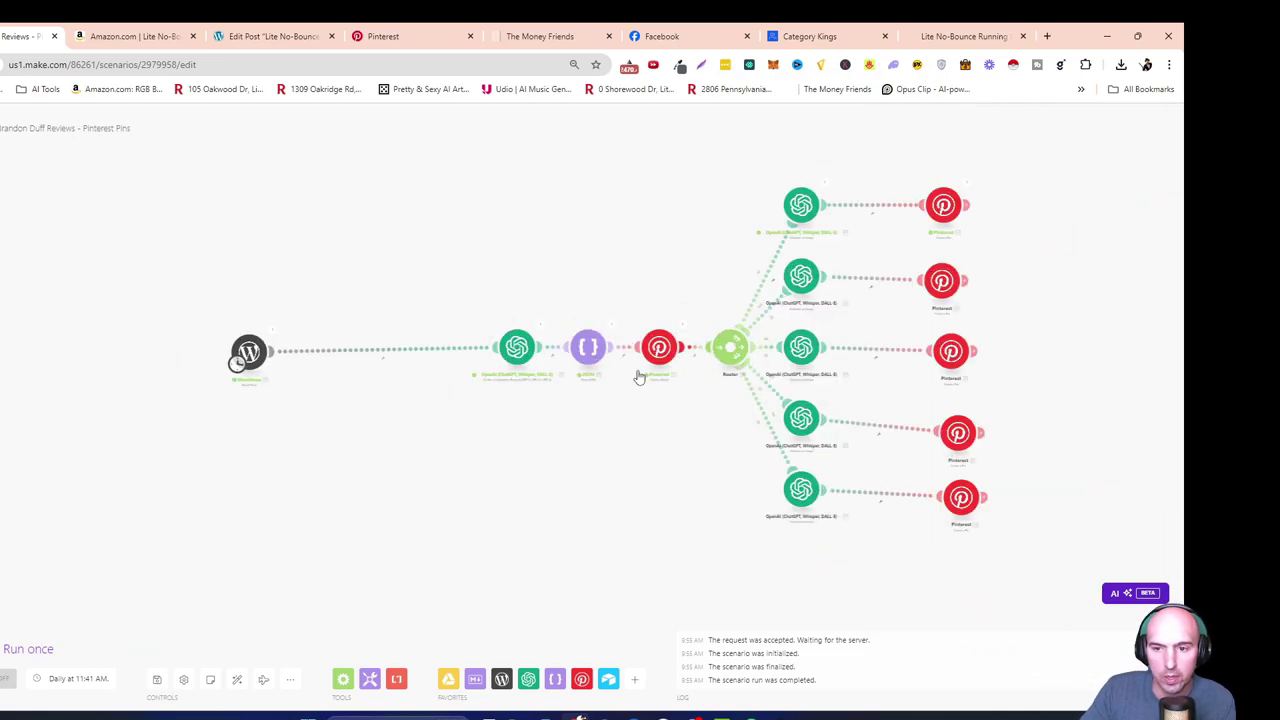
left_click_drag(668, 217, 508, 237)
Reload the Pinterest profile to check its existing pins
left_click(455, 30)
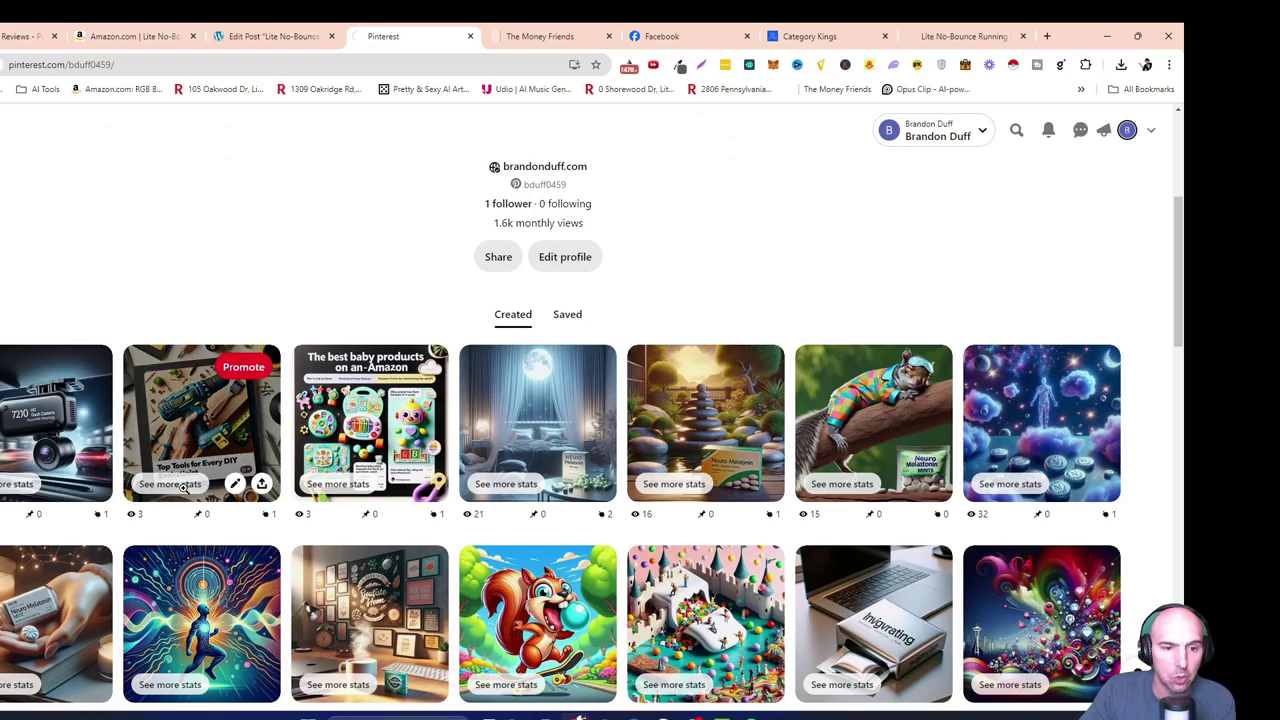
key("F5")
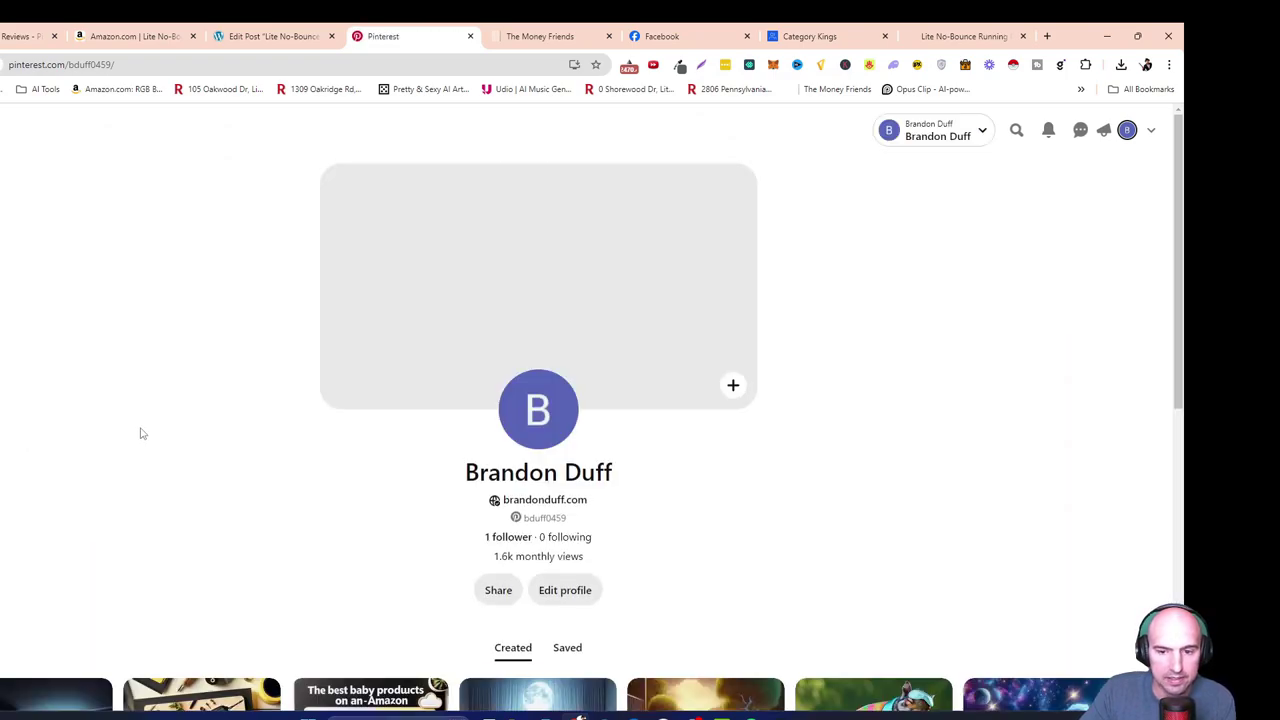
scroll(140, 431, "down", 3)
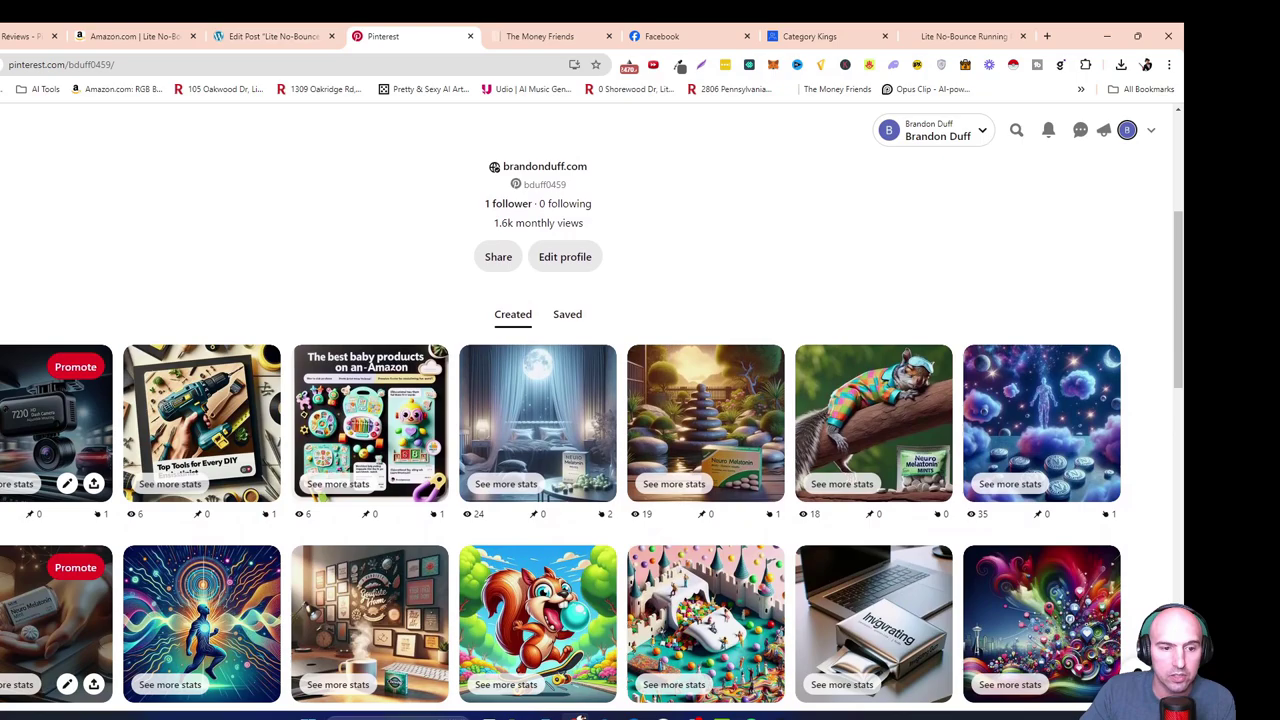
Run the Pinterest-pins scenario once and bring its router branches into view
left_click(258, 35)
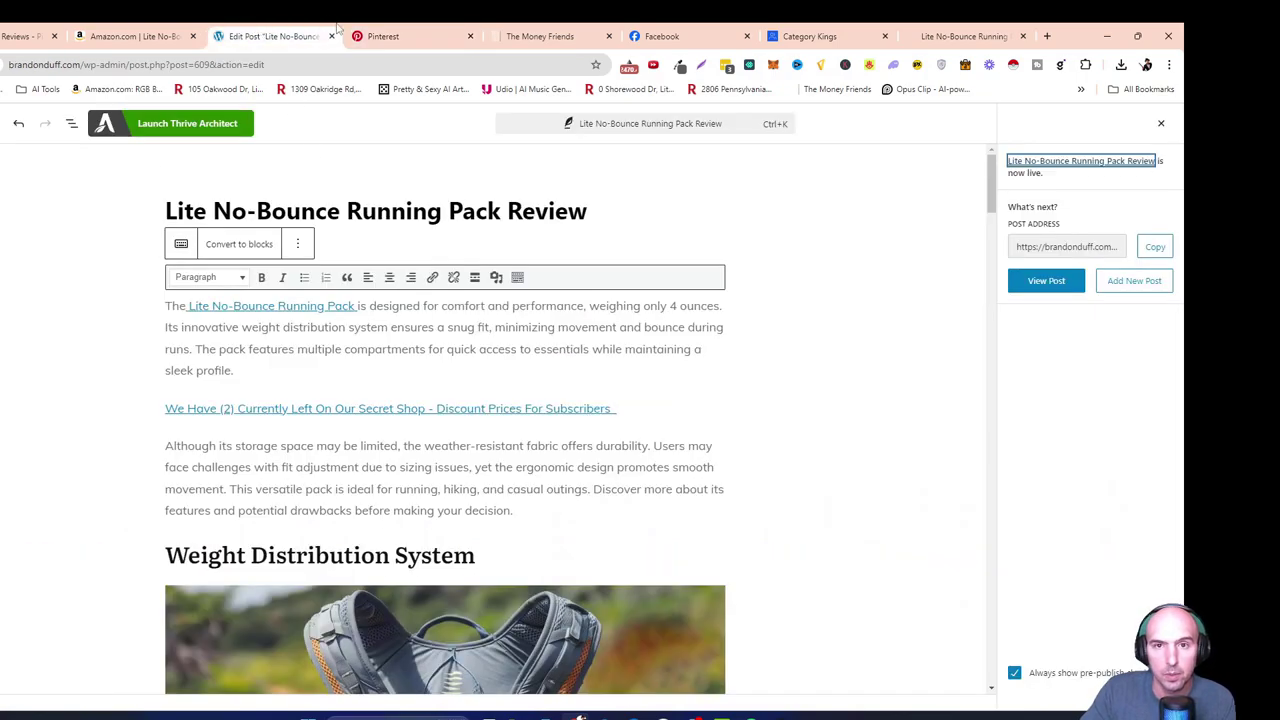
left_click(30, 36)
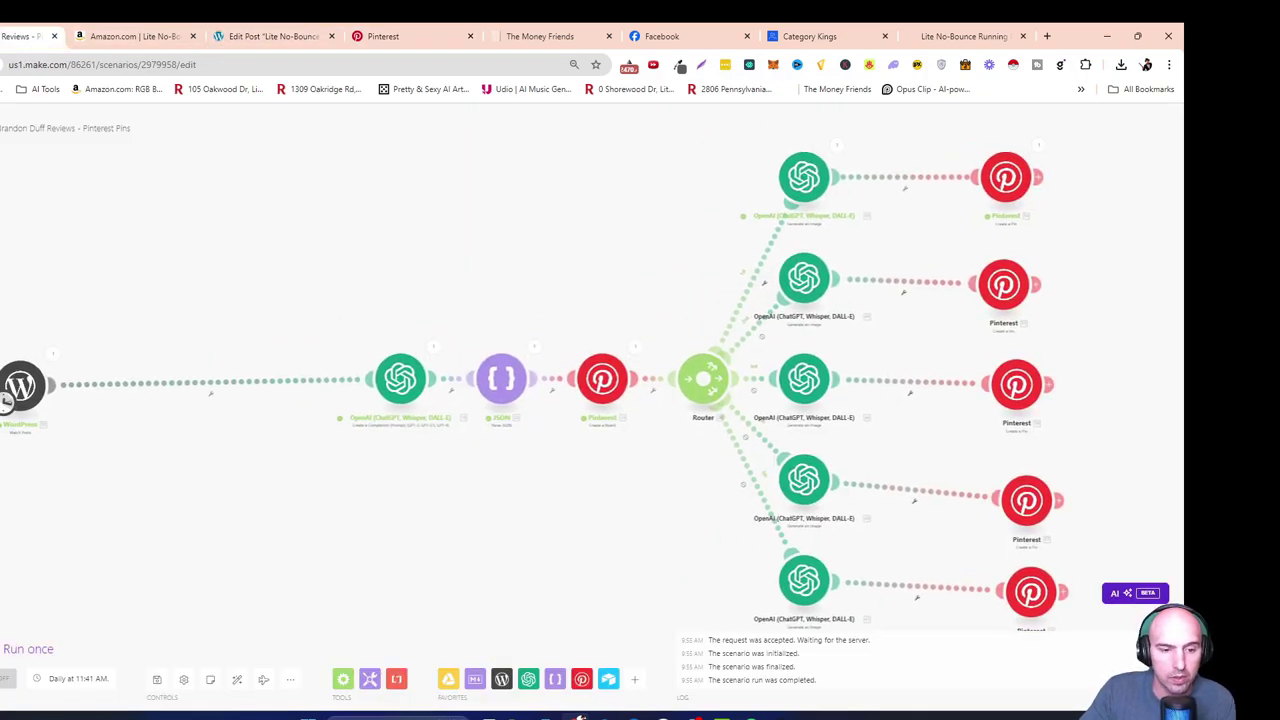
left_click(28, 648)
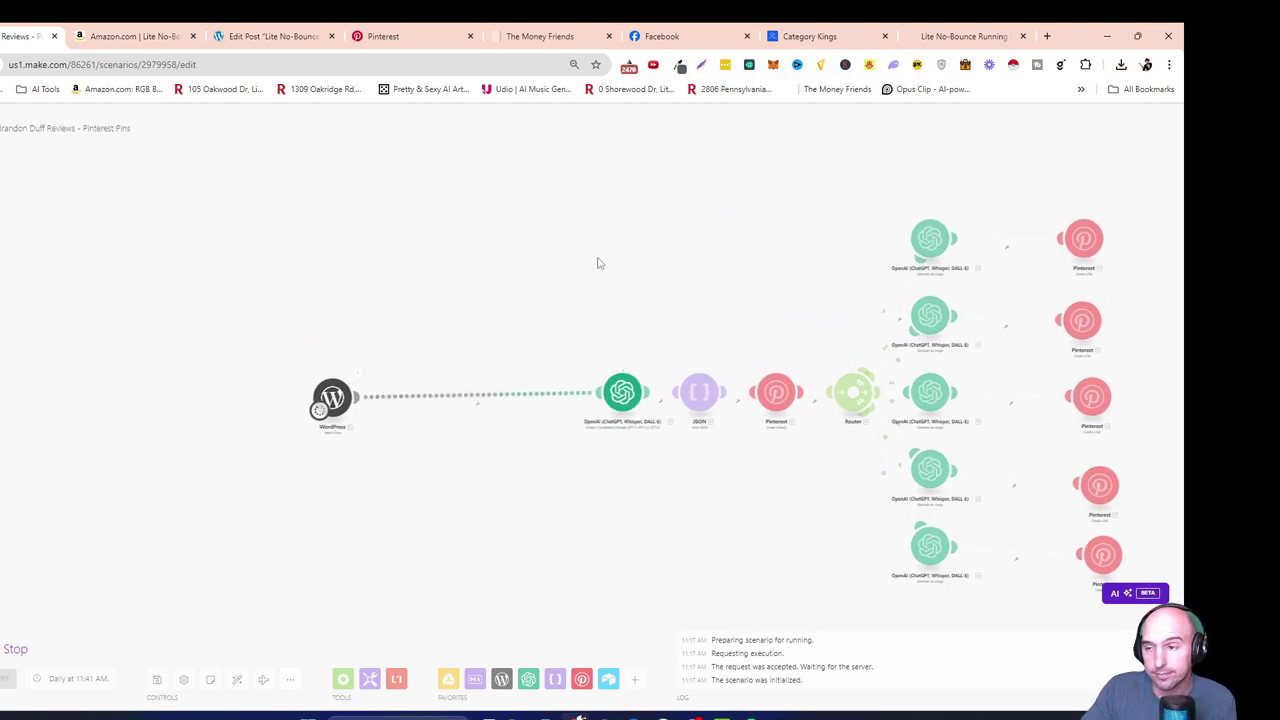
mouse_move(702, 209)
left_mouse_down()
mouse_move(449, 163)
mouse_move(443, 214)
left_mouse_up()
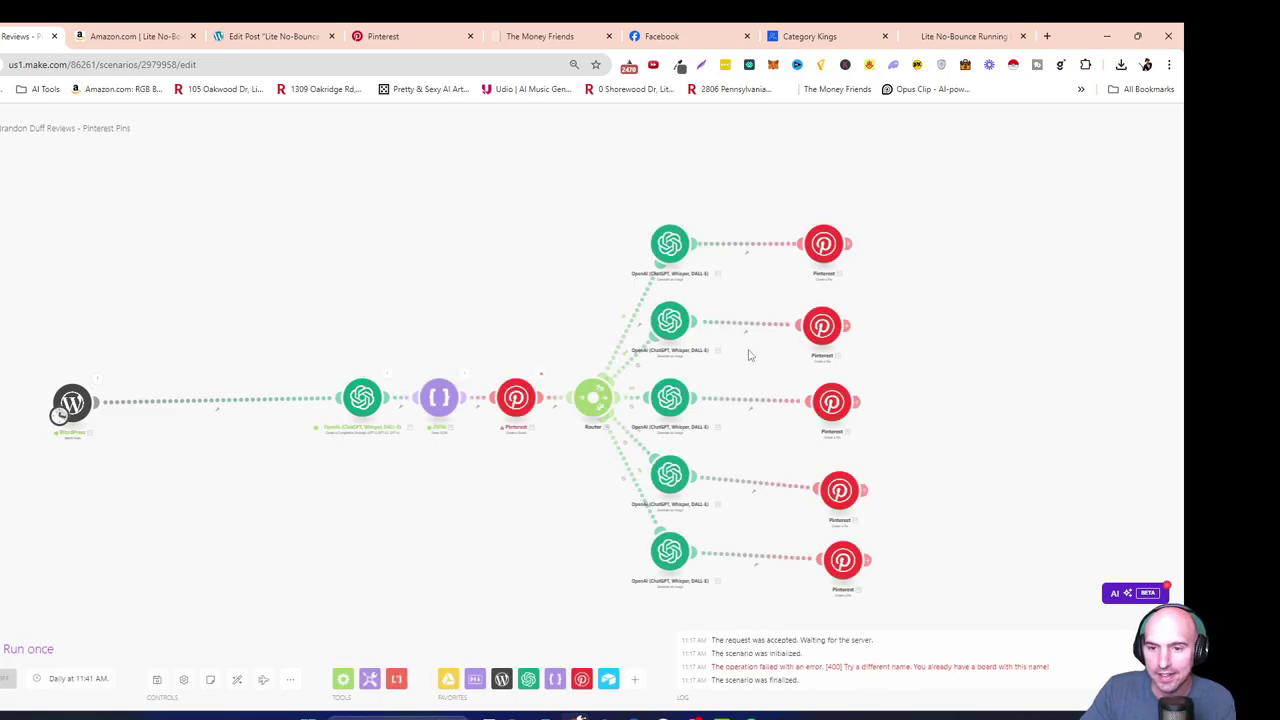
Check the Pinterest module's error, then follow a Lite No-Bounce pin to the live review
left_click(535, 373)
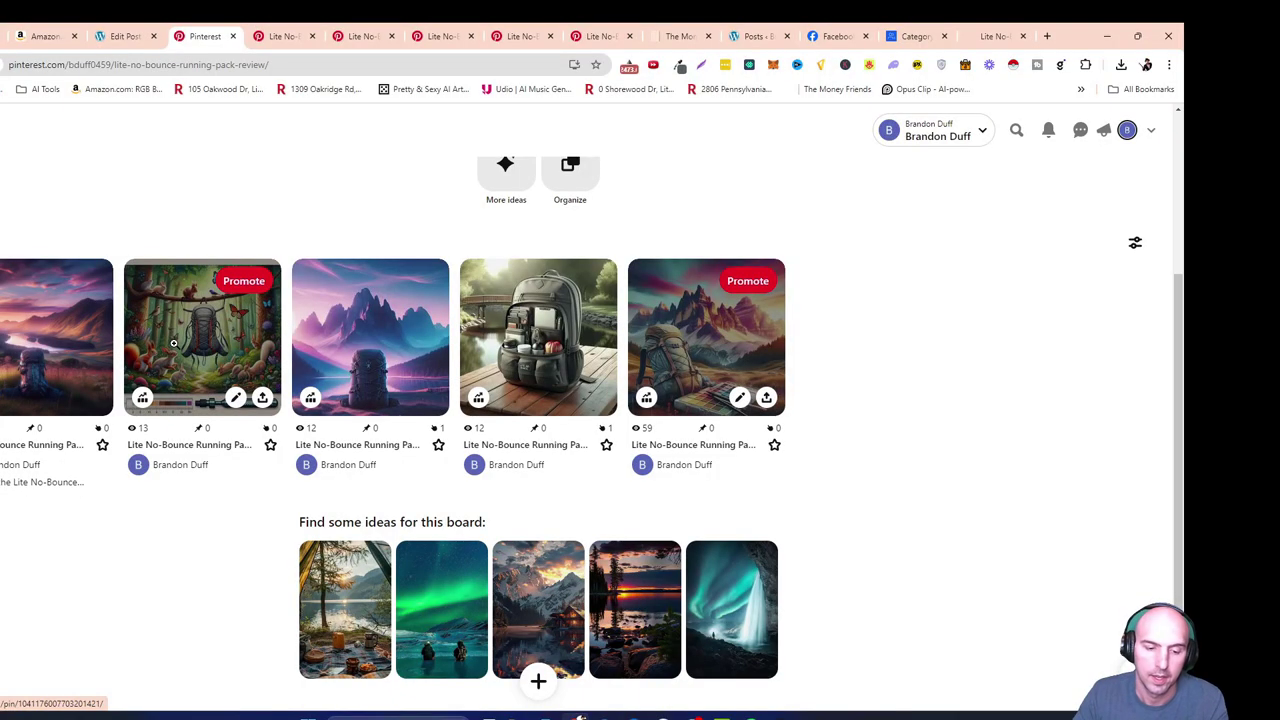
mouse_move(202, 337)
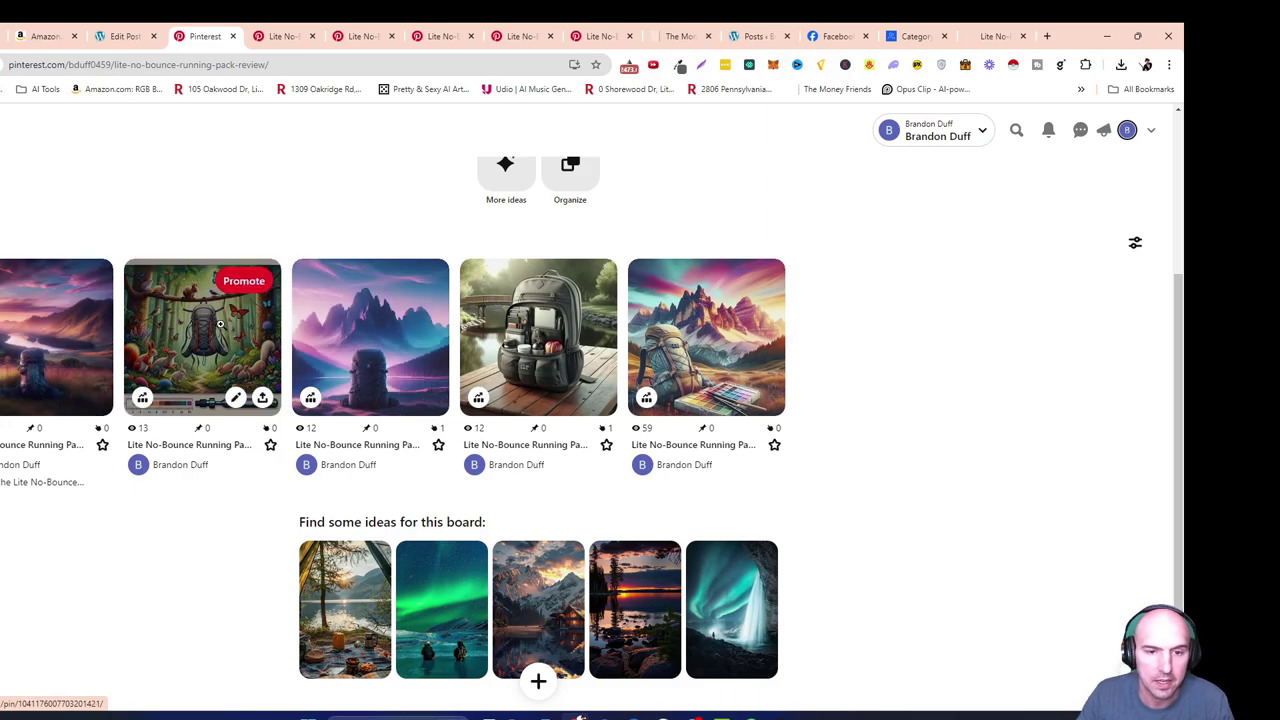
left_click(293, 28)
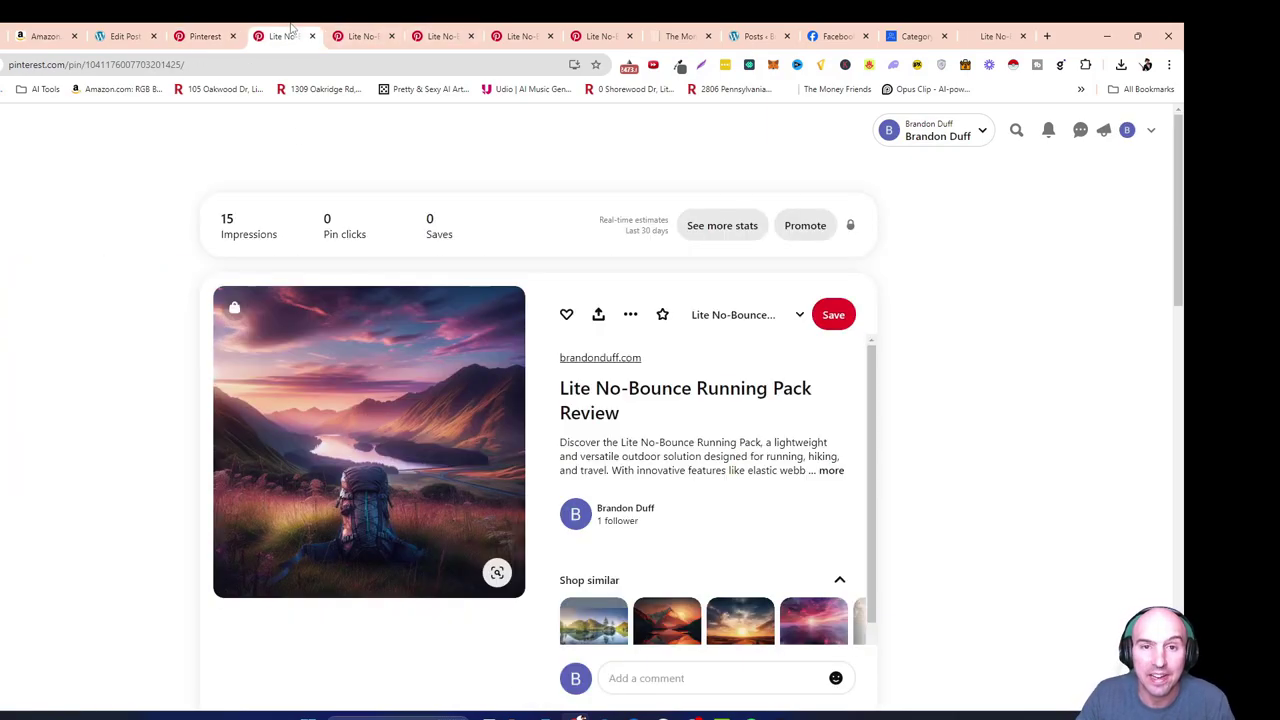
left_click(589, 352)
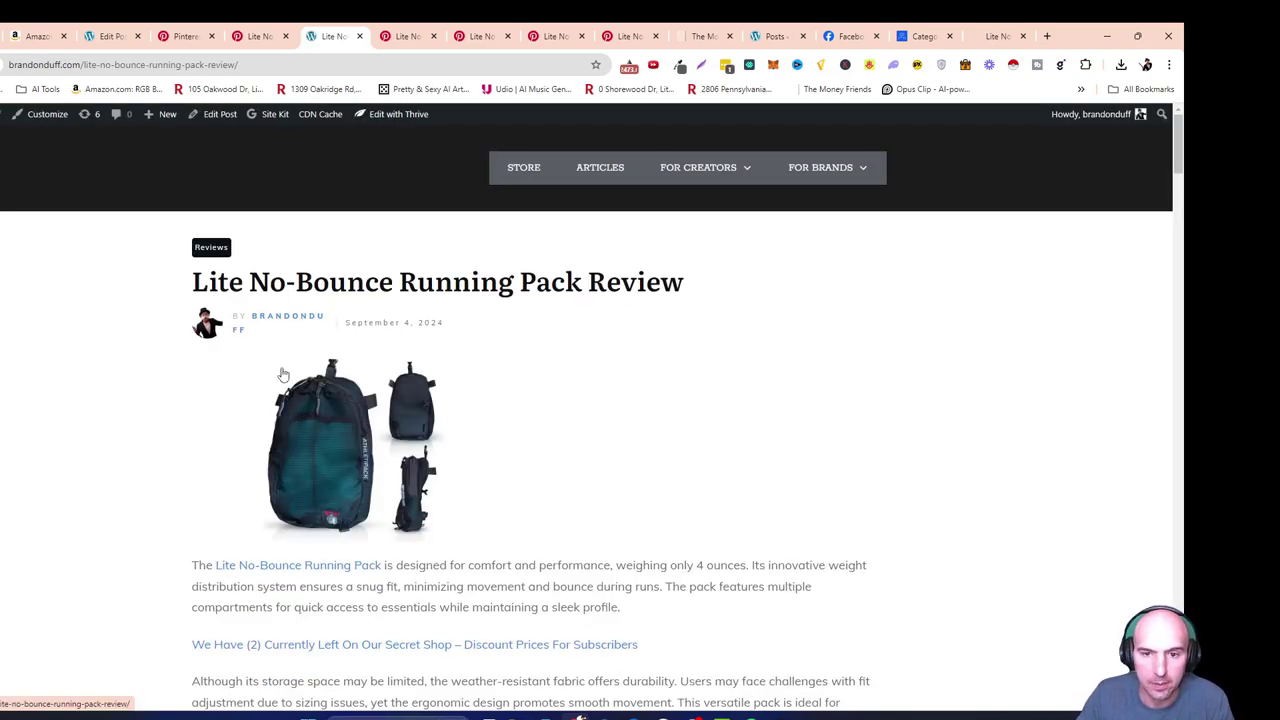
Follow the secret-shop link, add the running pack to the cart, view it, then return
scroll(350, 452, "down", 2)
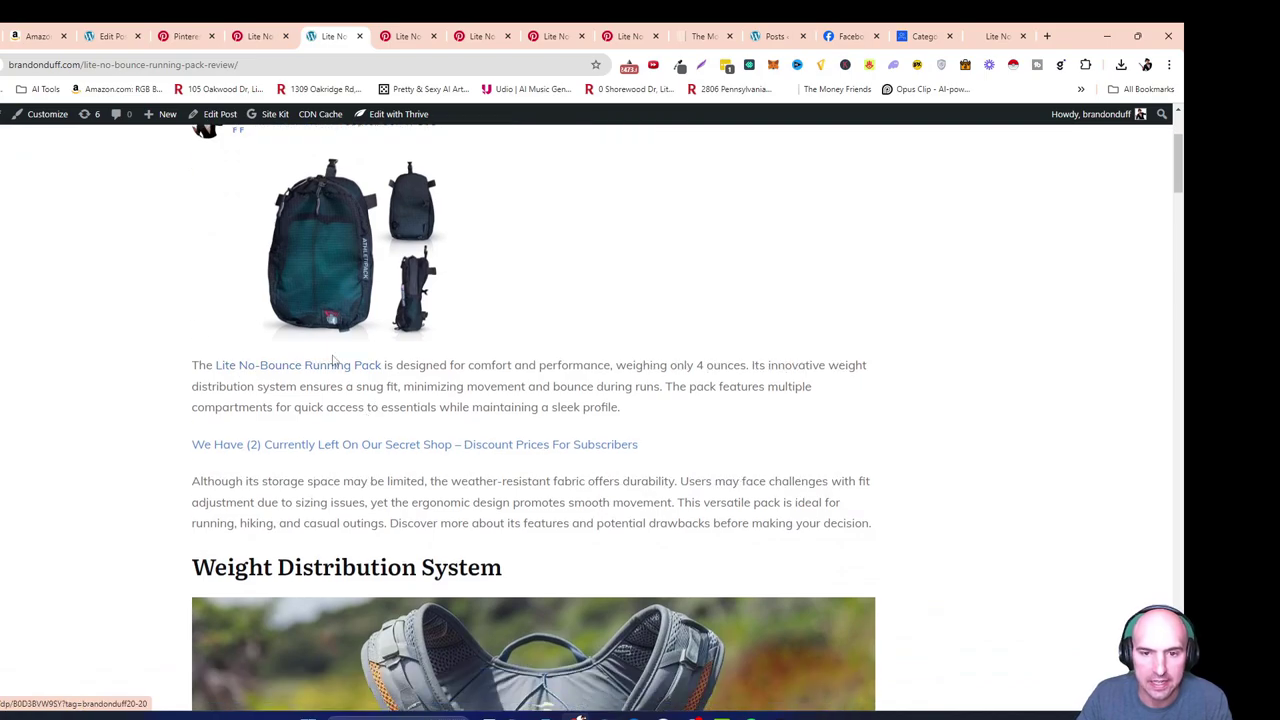
left_click(280, 446)
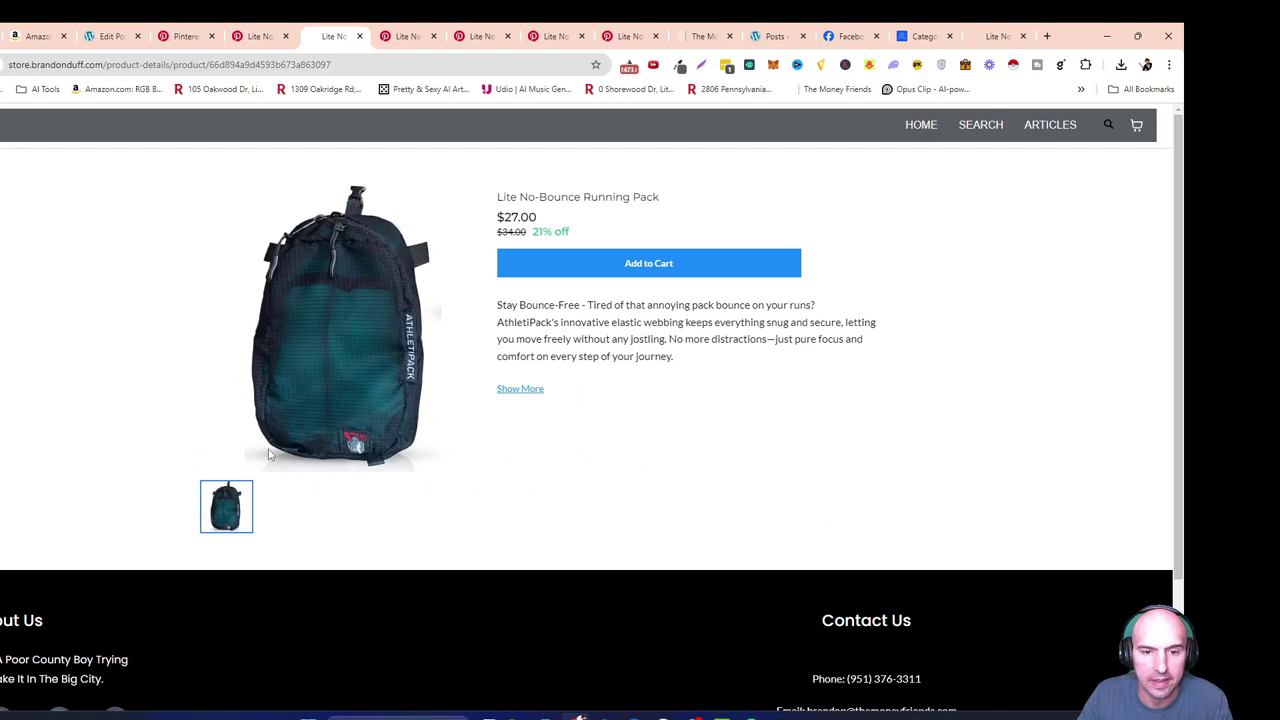
left_click(634, 270)
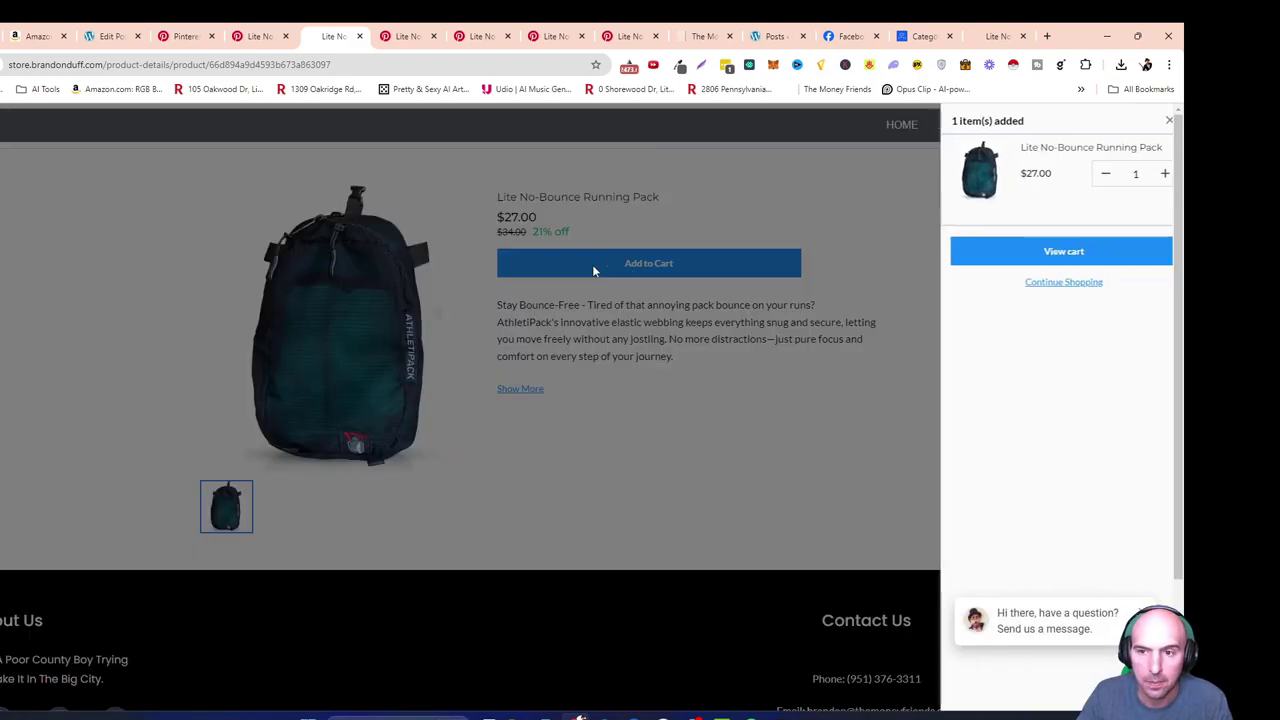
left_click(1043, 253)
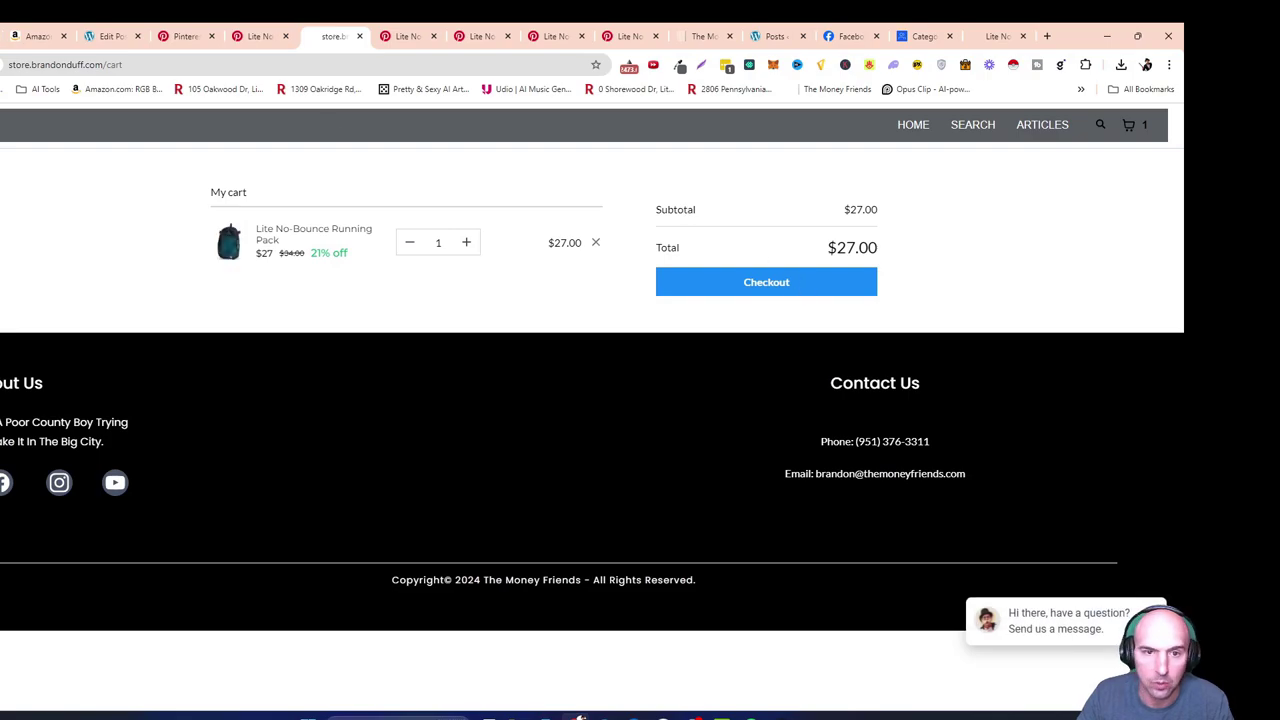
key("alt+Left")
key("alt+Left")
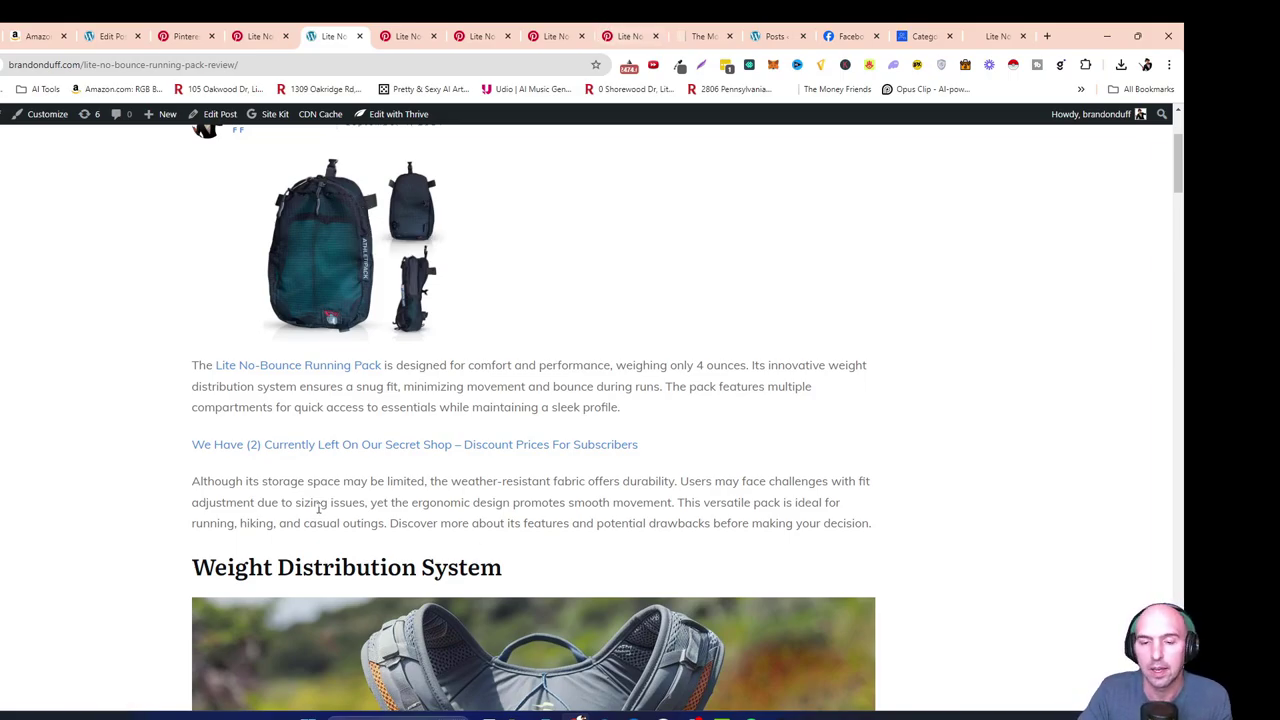
Scroll through the running pack review's sections, then switch to the OBS Studio window
scroll(330, 490, "down", 4)
scroll(390, 430, "down", 5)
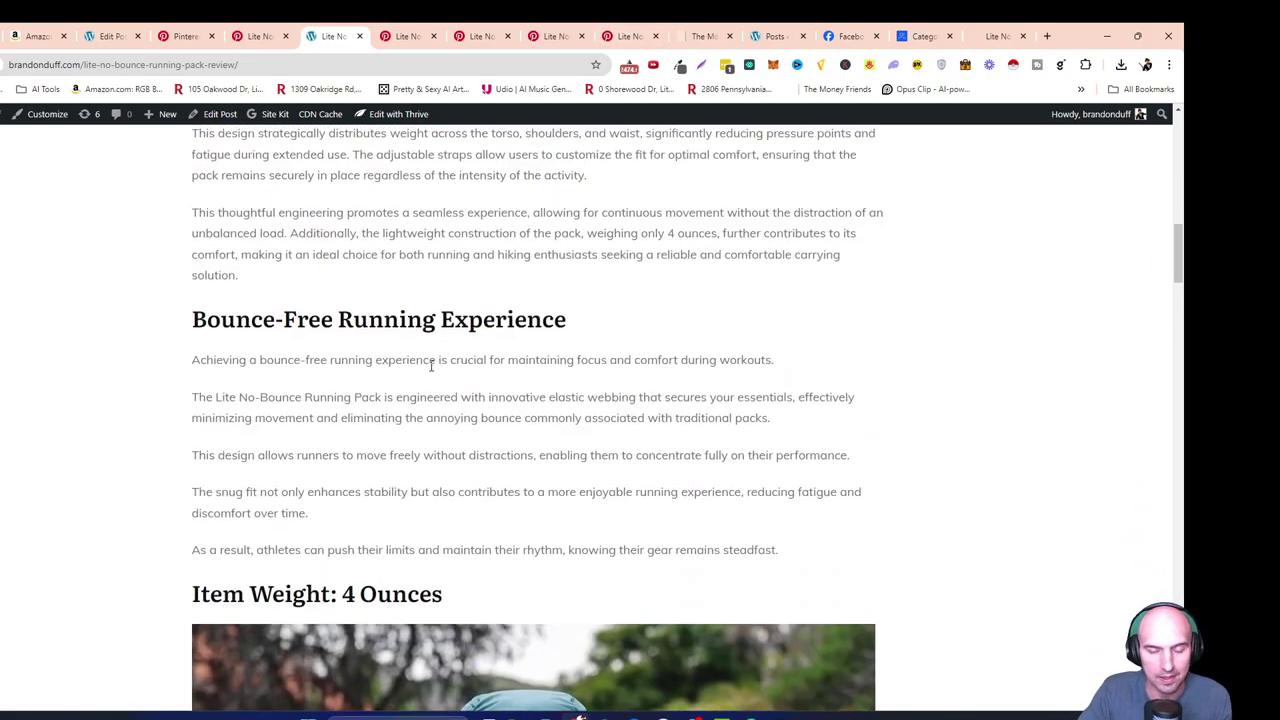
scroll(420, 367, "up", 4)
scroll(387, 367, "down", 1)
scroll(390, 368, "down", 5)
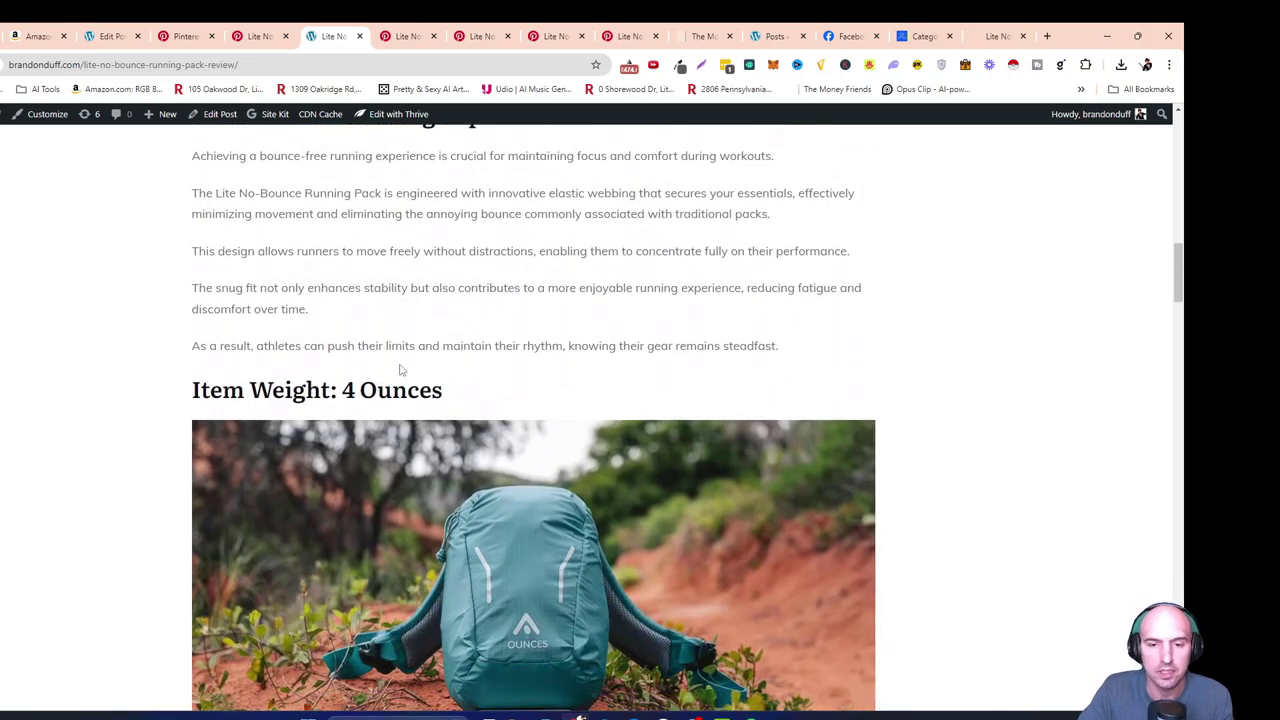
scroll(478, 528, "down", 2)
scroll(477, 518, "down", 5)
scroll(477, 518, "down", 3)
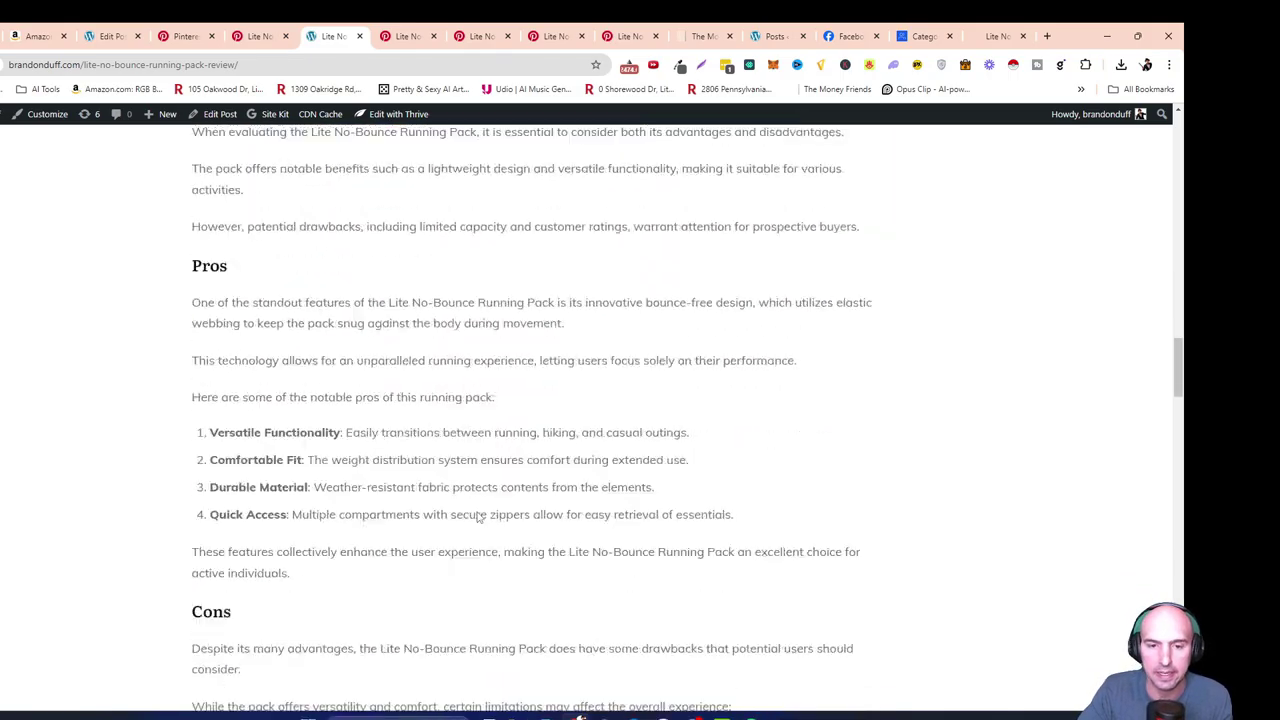
scroll(478, 517, "down", 2)
scroll(478, 515, "up", 5)
scroll(480, 510, "up", 6)
scroll(490, 500, "up", 5)
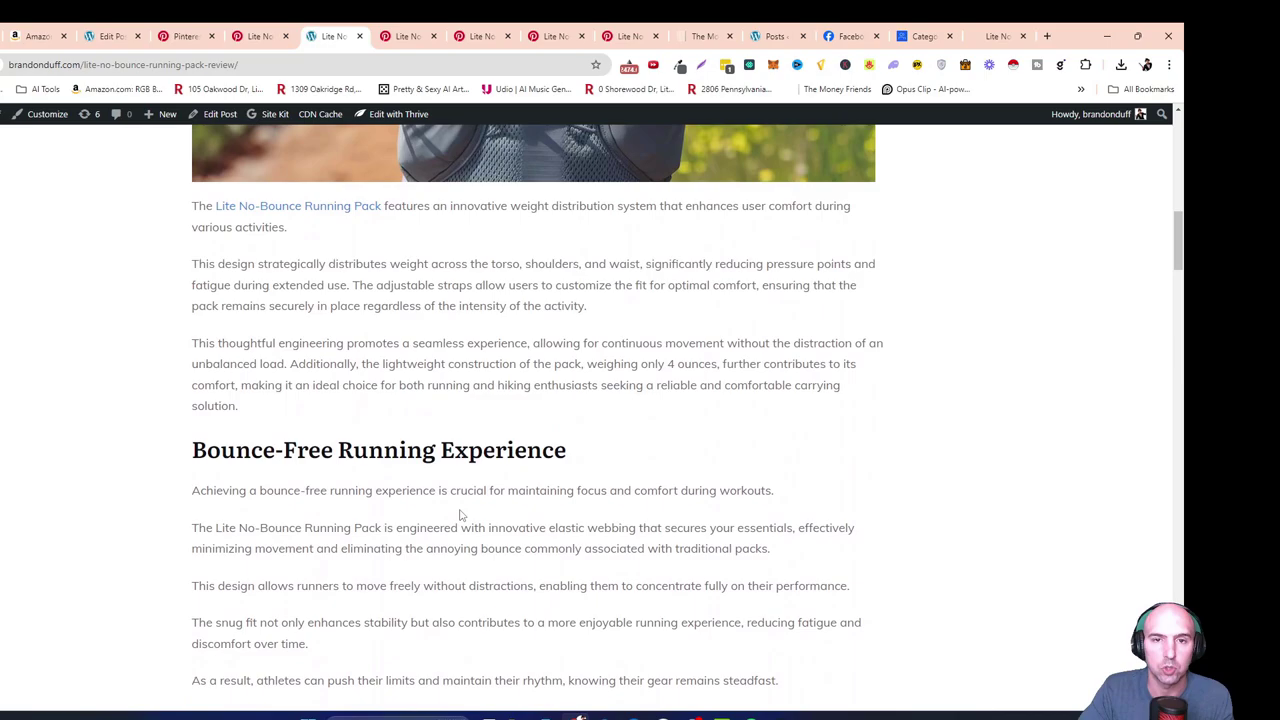
scroll(512, 206, "up", 4)
scroll(586, 428, "up", 3)
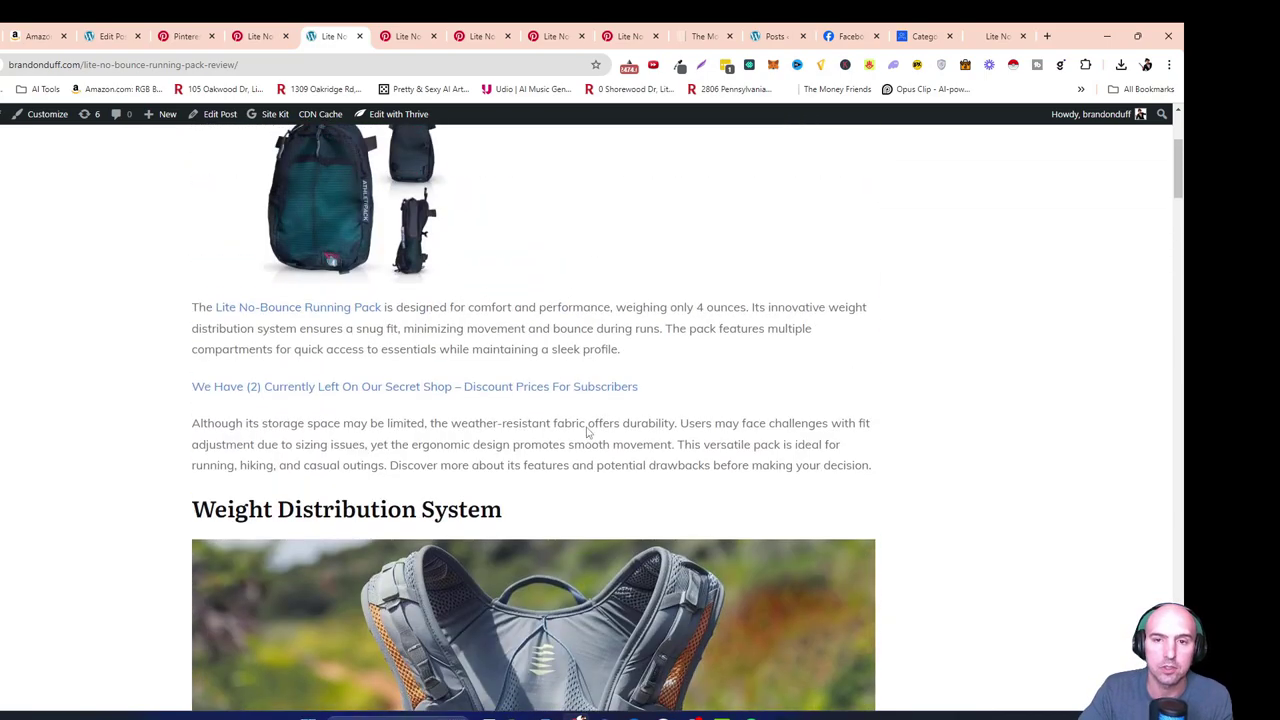
scroll(560, 400, "up", 2)
scroll(551, 397, "up", 1)
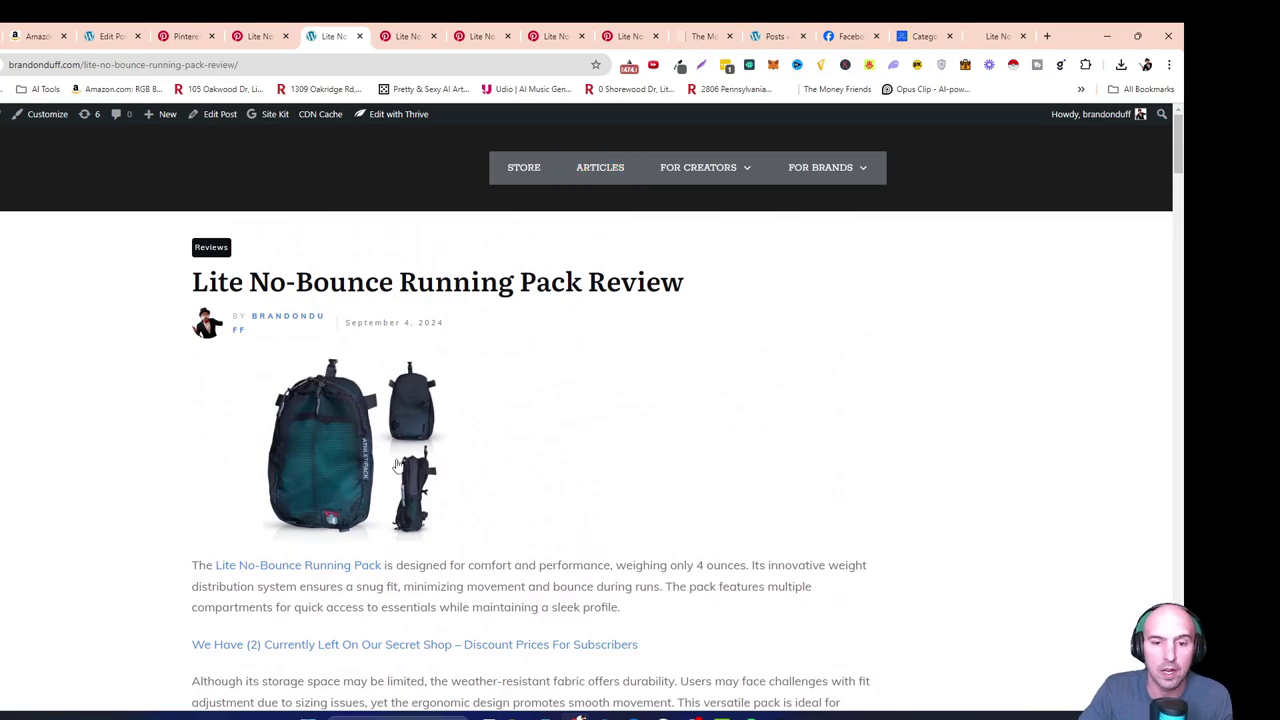
scroll(398, 465, "down", 3)
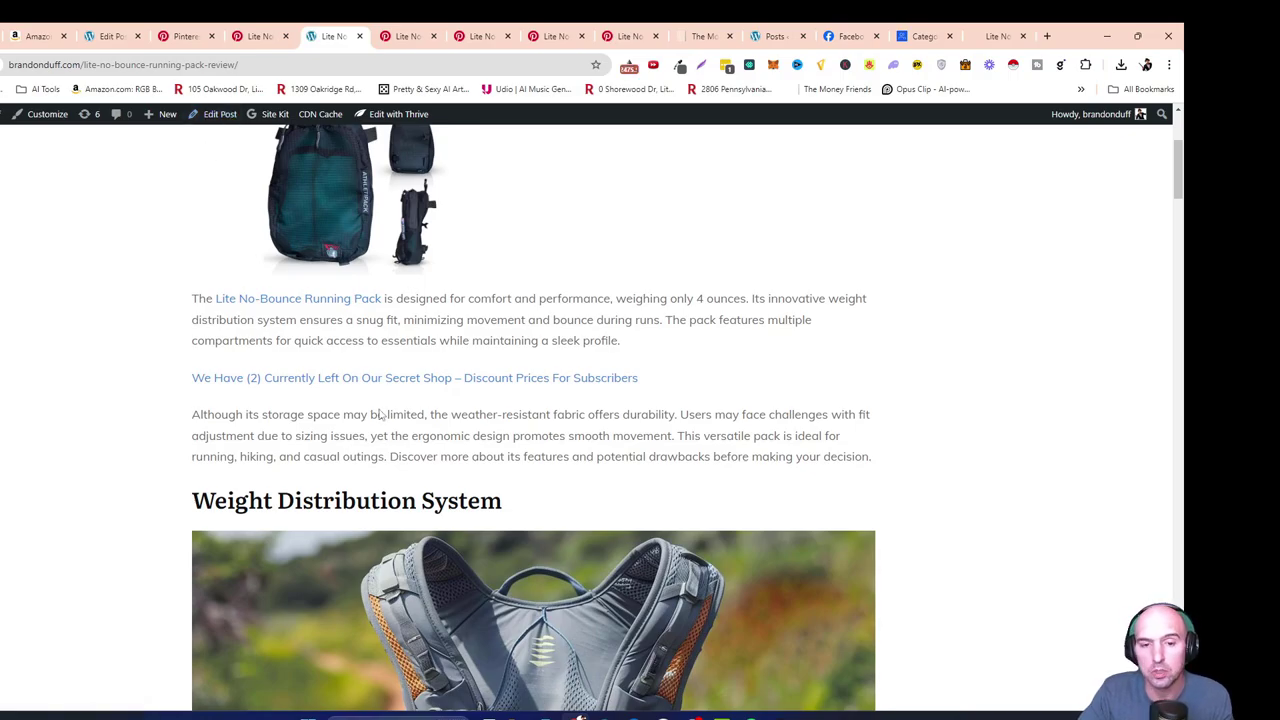
scroll(380, 414, "down", 2)
scroll(410, 413, "down", 5)
scroll(440, 411, "down", 4)
scroll(467, 410, "down", 5)
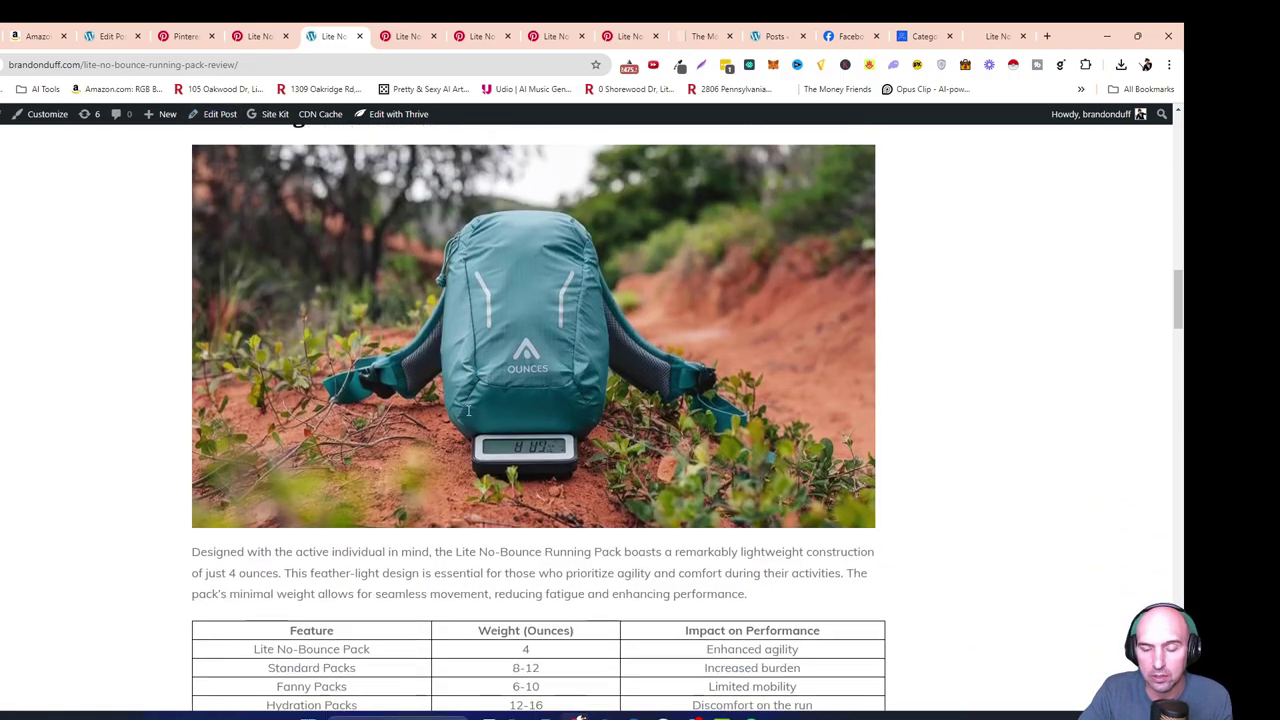
scroll(467, 410, "down", 4)
scroll(449, 412, "down", 4)
scroll(449, 410, "down", 3)
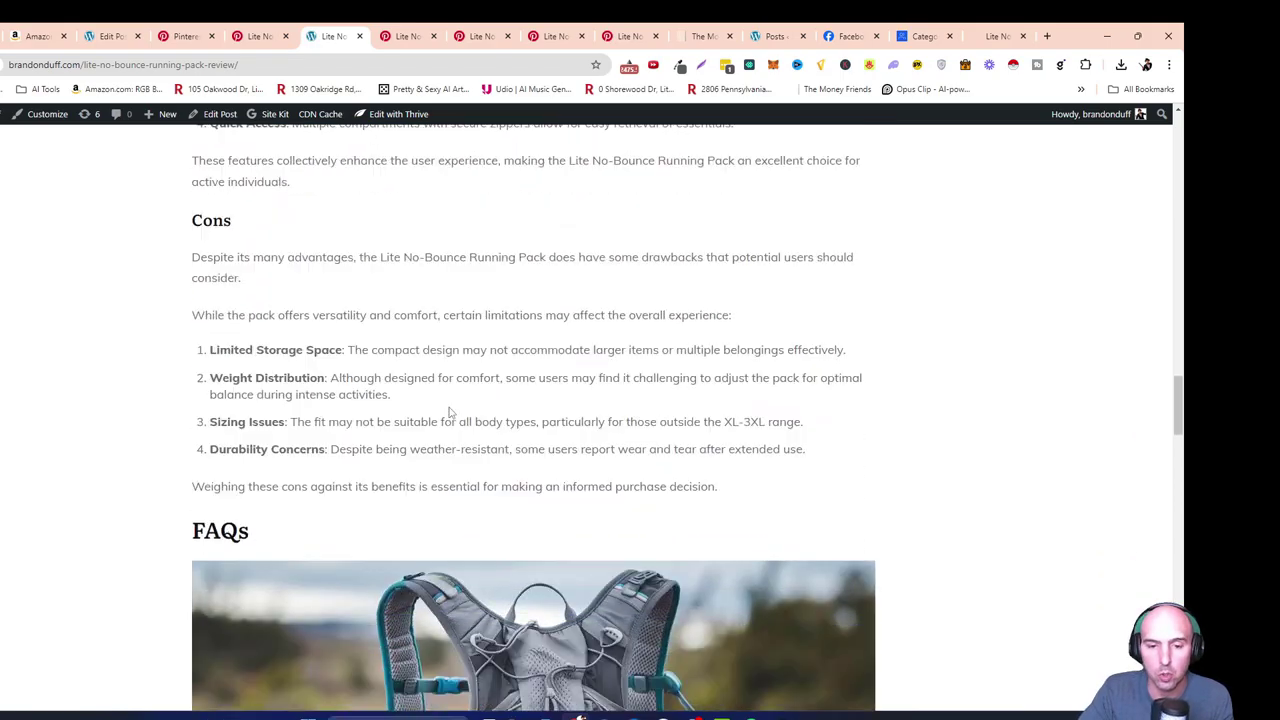
scroll(449, 410, "down", 5)
scroll(851, 617, "down", 1)
key("alt+Tab")
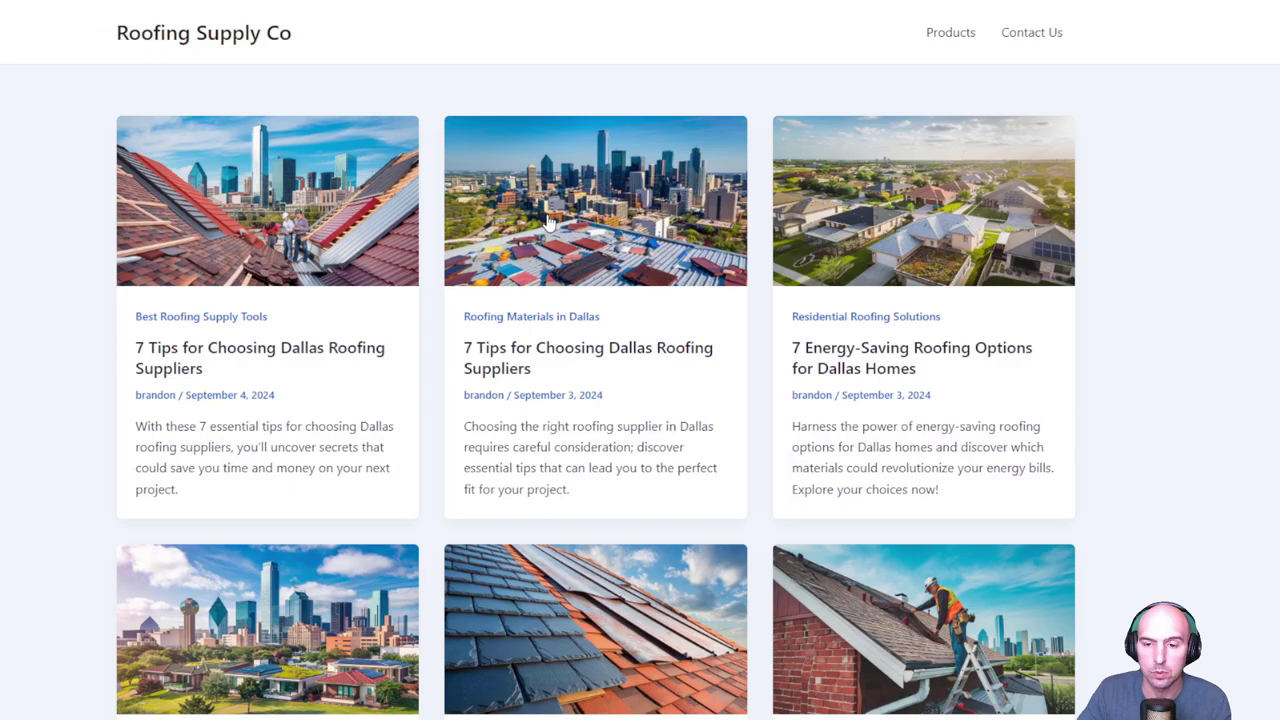
Scroll the roofing post list and open the Sept 4 Dallas roofing suppliers post
scroll(650, 314, "down", 3)
scroll(655, 316, "down", 6)
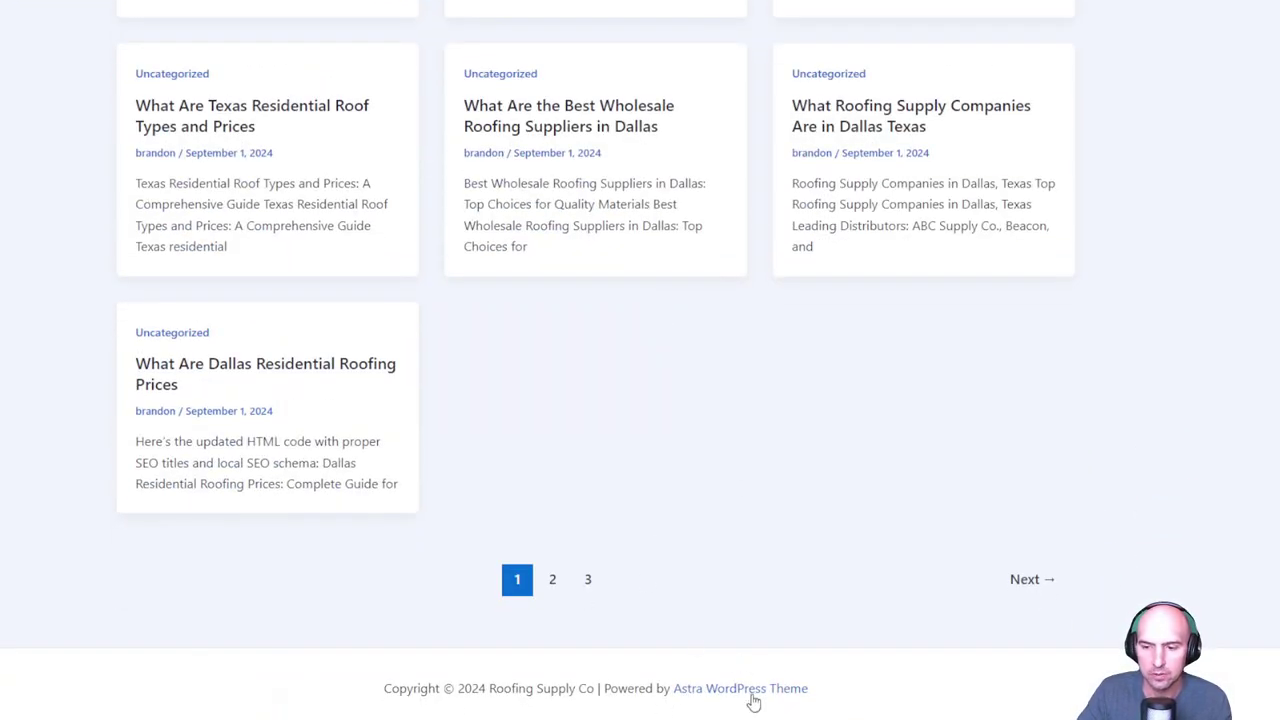
scroll(533, 567, "up", 4)
scroll(540, 555, "up", 6)
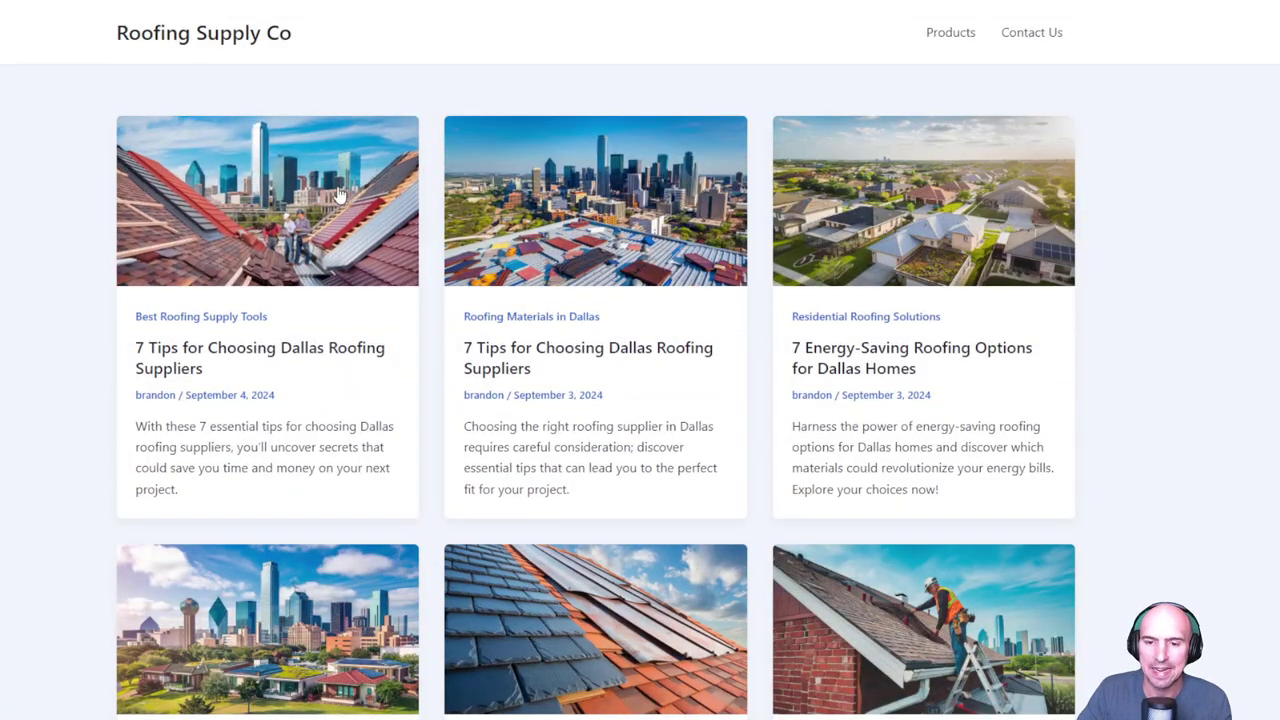
left_click(238, 334)
Read through the Dallas roofing suppliers article from top to bottom
scroll(512, 298, "down", 4)
scroll(534, 317, "down", 5)
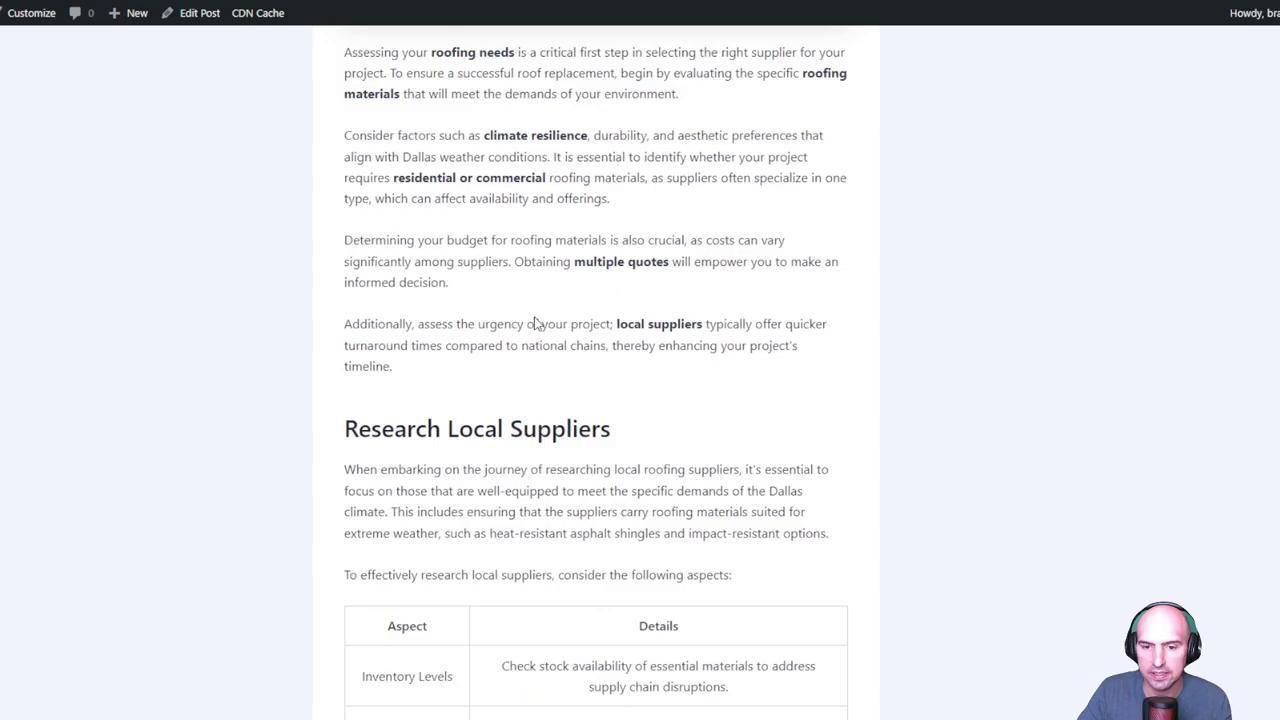
scroll(534, 317, "down", 6)
scroll(534, 317, "down", 4)
scroll(536, 320, "down", 5)
scroll(536, 322, "down", 5)
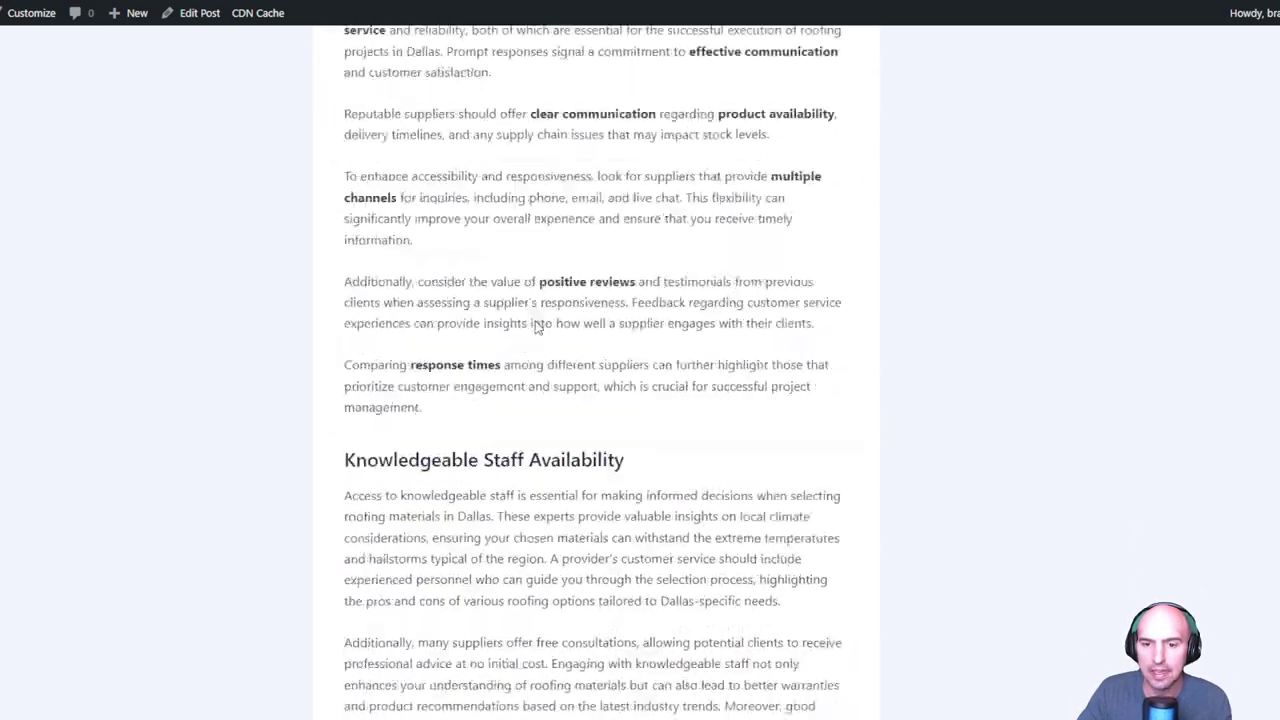
scroll(536, 325, "down", 5)
scroll(536, 327, "down", 5)
scroll(536, 327, "down", 3)
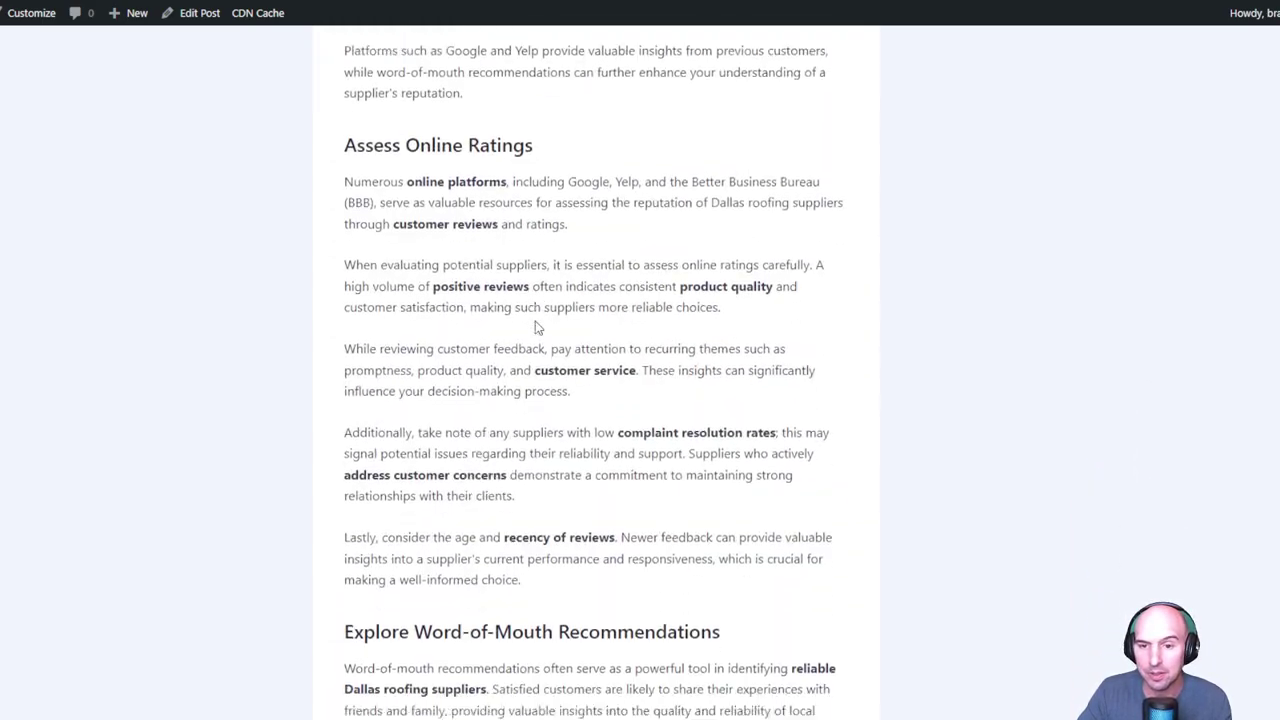
scroll(536, 327, "down", 5)
scroll(536, 327, "down", 5)
scroll(536, 327, "down", 5)
scroll(536, 327, "down", 3)
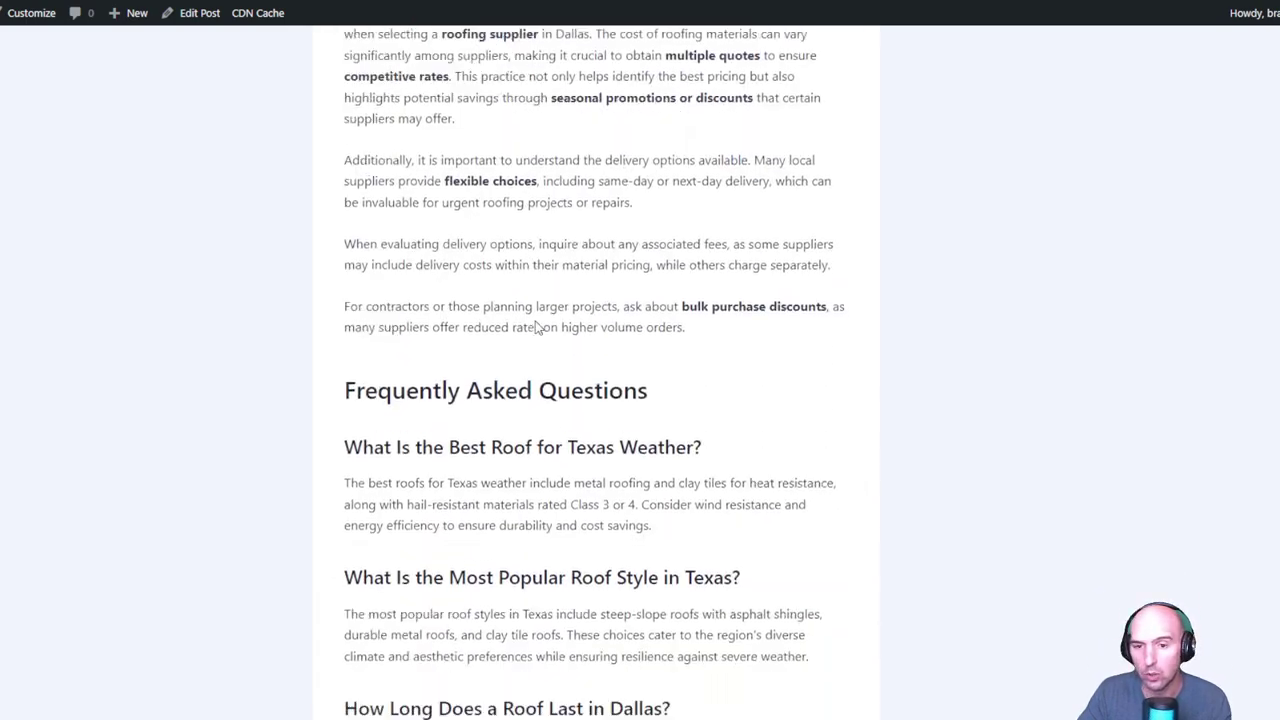
scroll(536, 327, "down", 2)
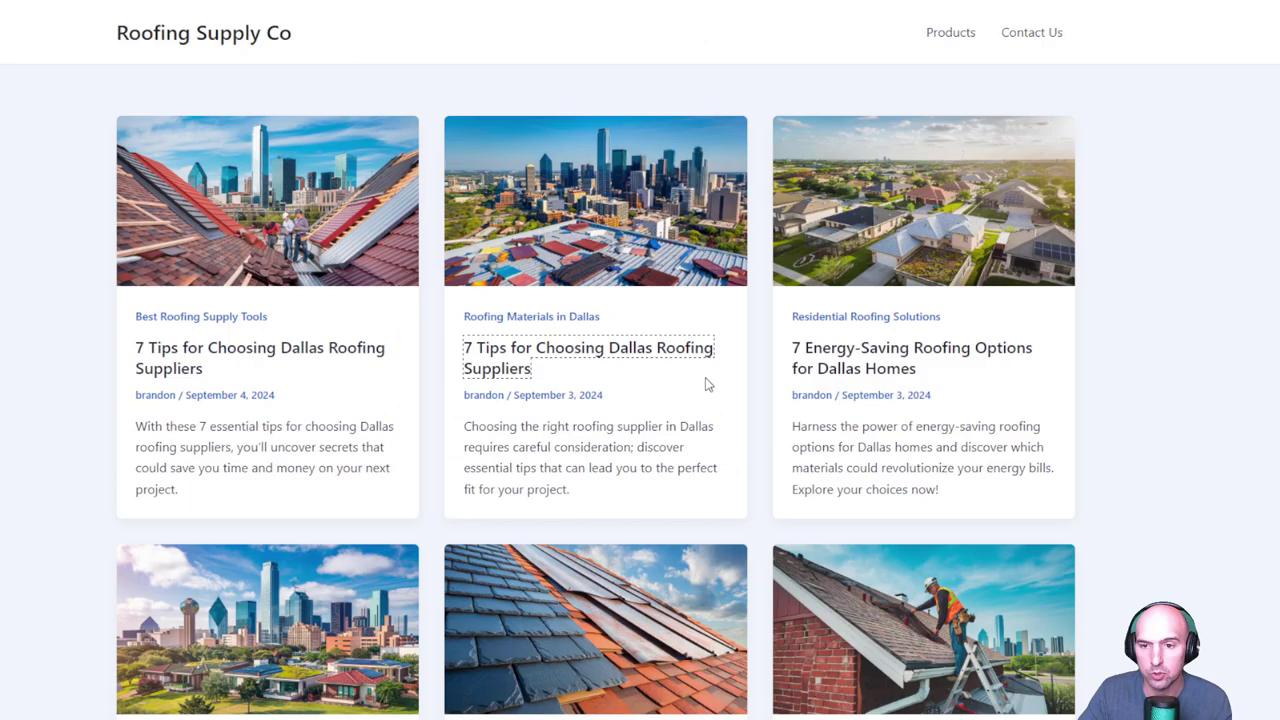
scroll(417, 254, "down", 3)
scroll(417, 254, "down", 3)
scroll(417, 254, "down", 2)
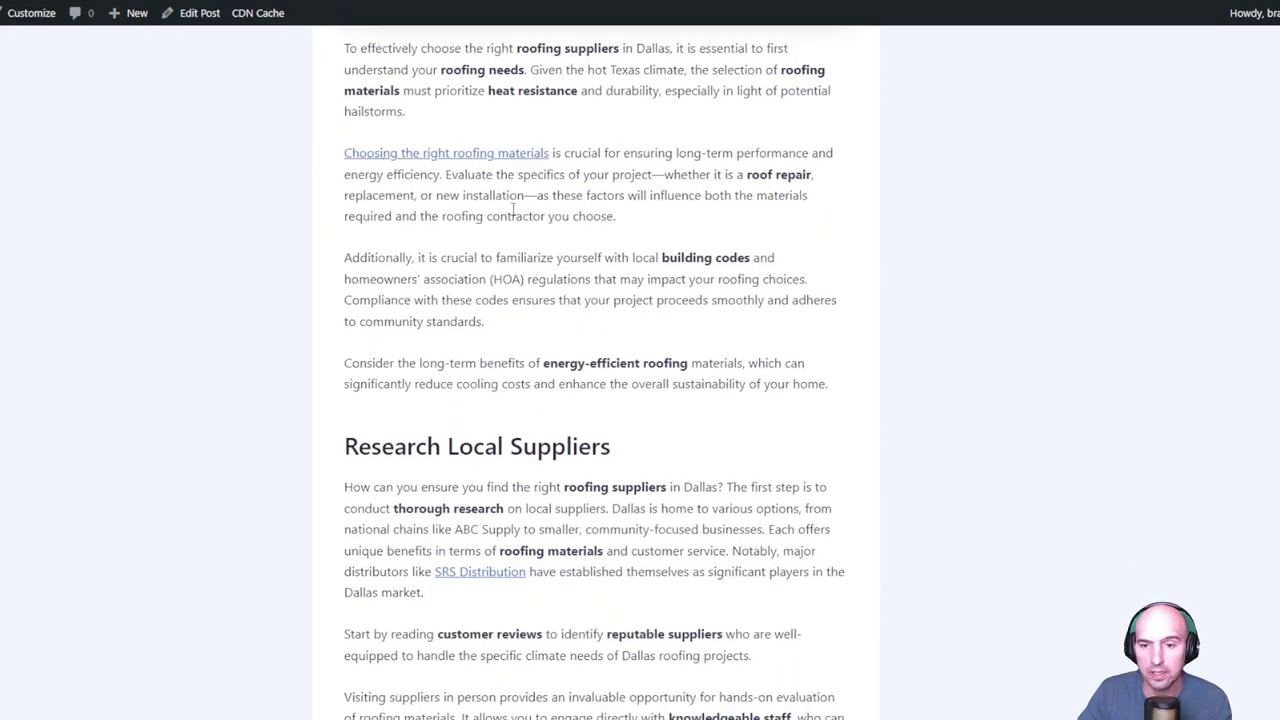
scroll(585, 341, "down", 3)
scroll(476, 333, "down", 4)
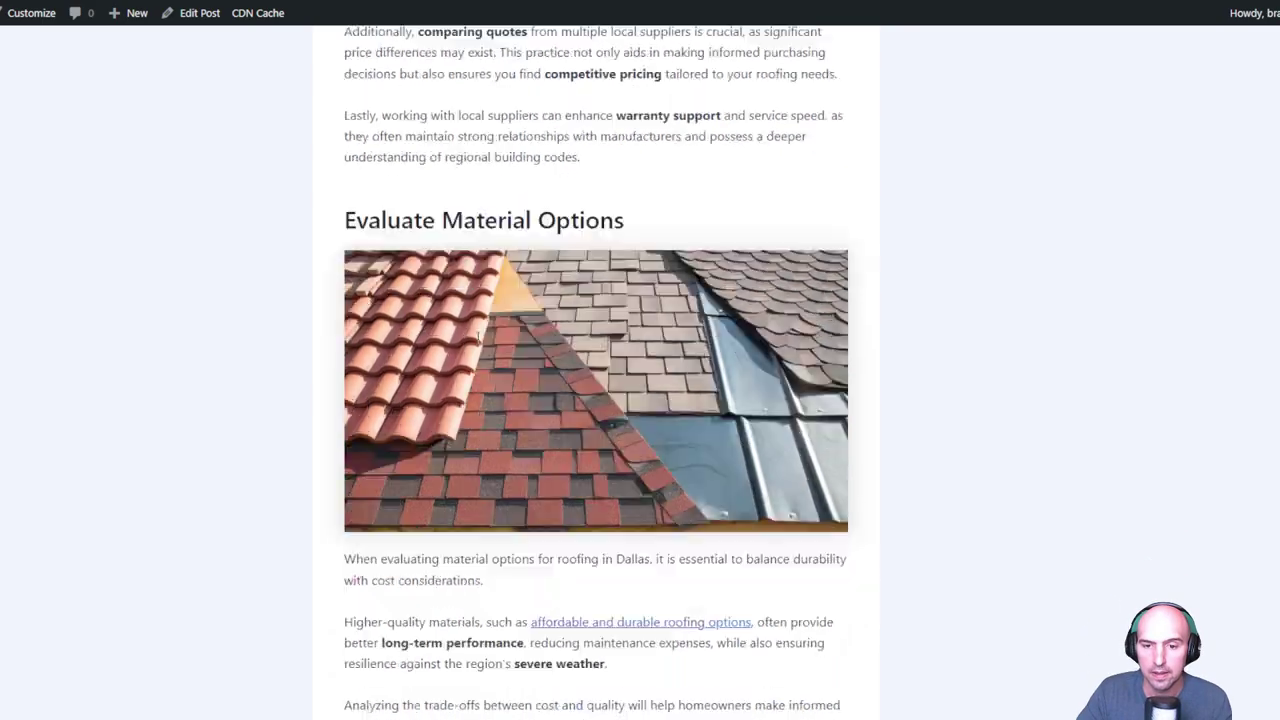
scroll(500, 290, "down", 5)
scroll(529, 232, "down", 5)
scroll(529, 232, "down", 5)
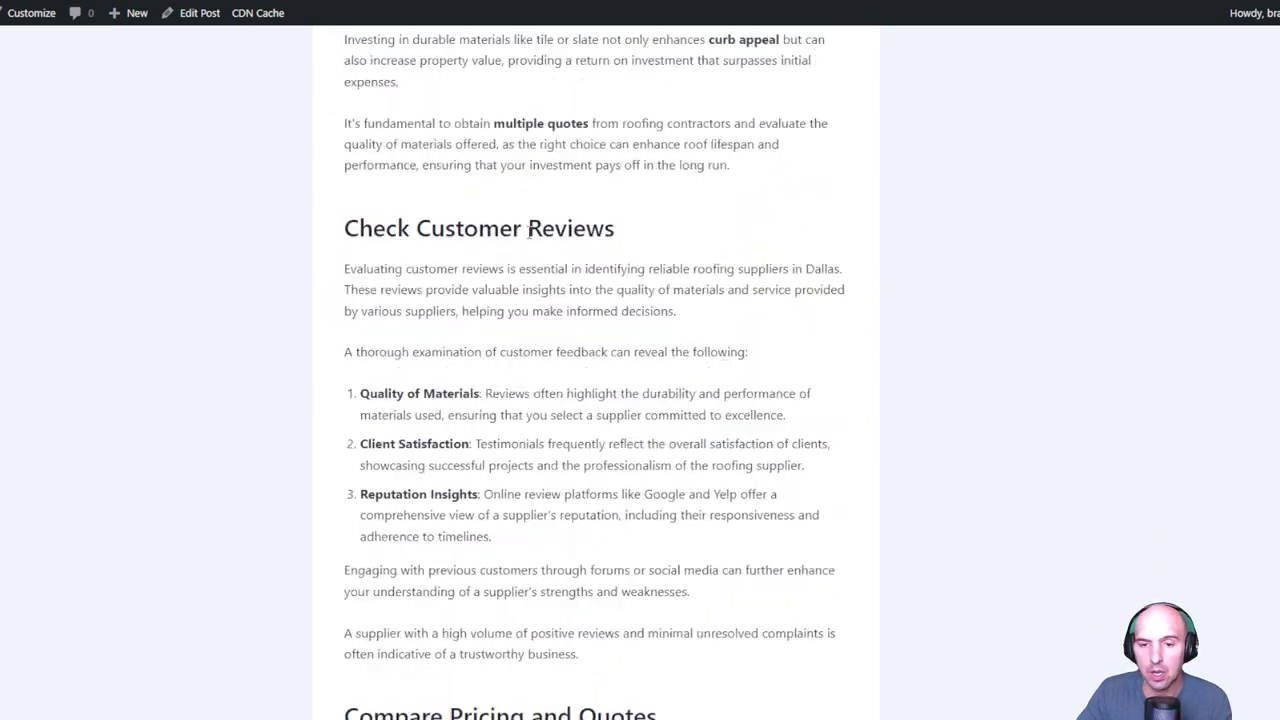
scroll(280, 154, "down", 3)
scroll(280, 154, "down", 2)
scroll(14, 88, "down", 5)
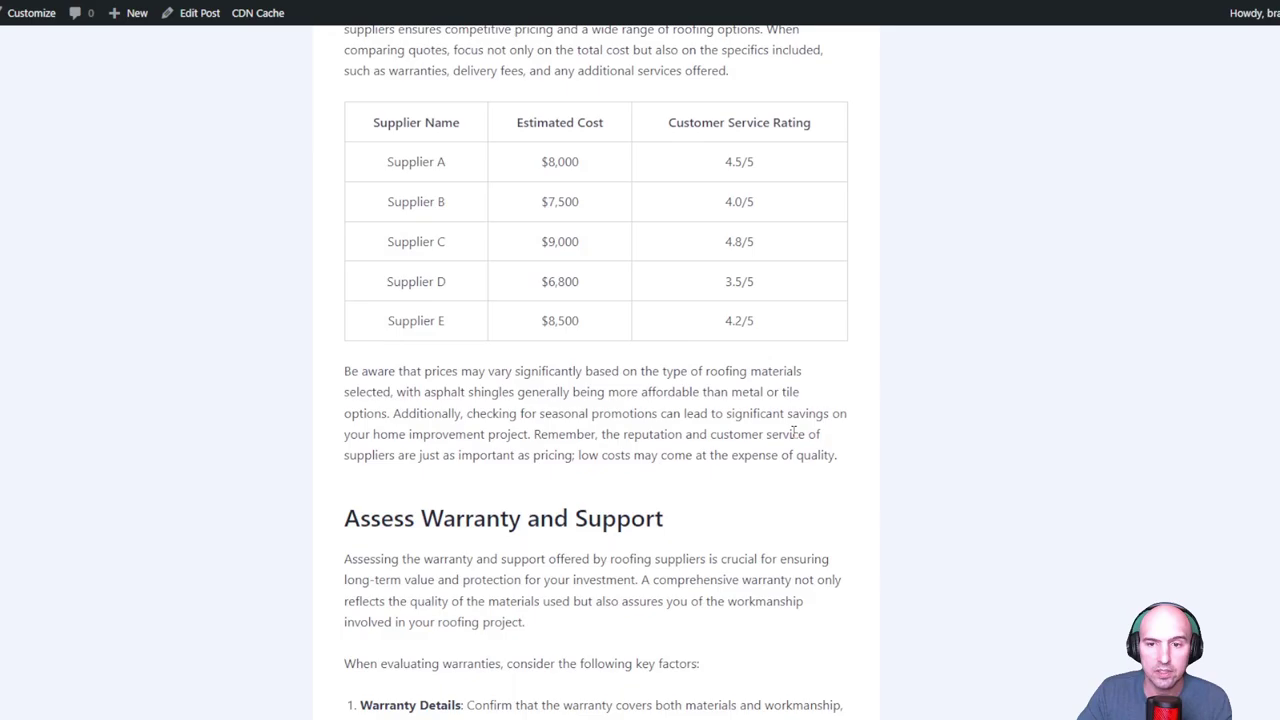
scroll(631, 413, "down", 3)
scroll(631, 413, "down", 3)
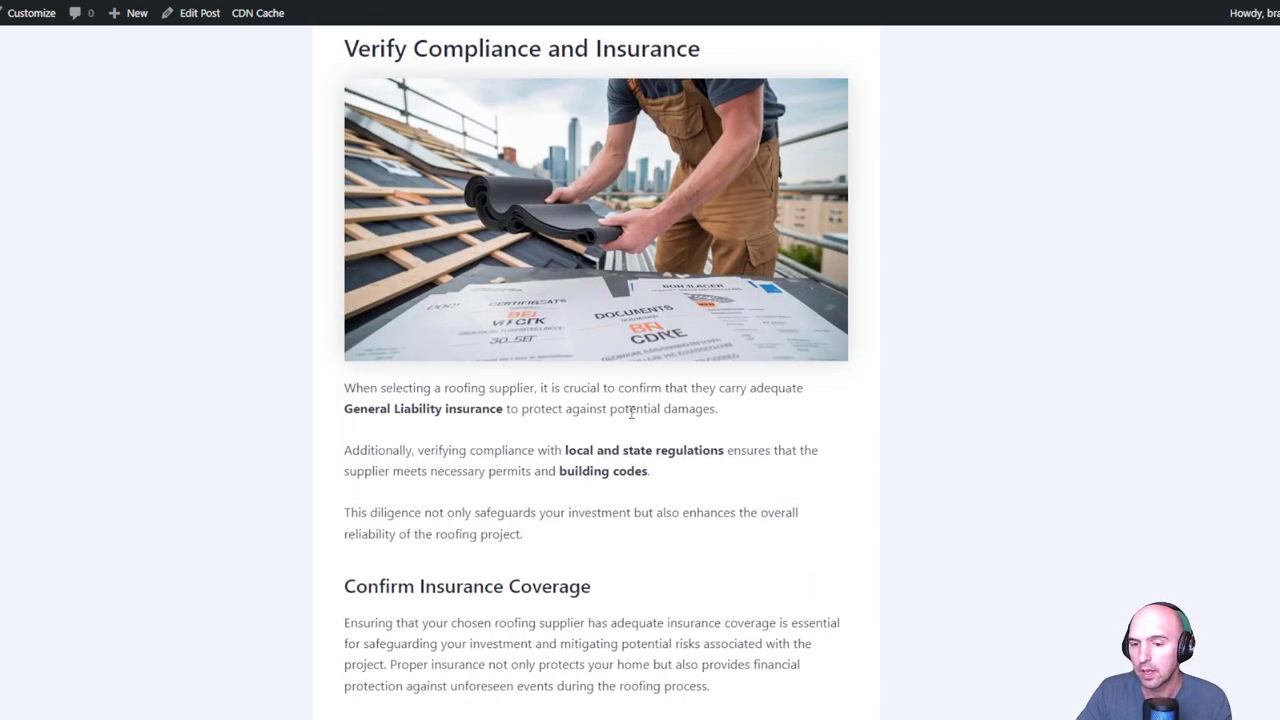
scroll(631, 412, "down", 5)
scroll(631, 413, "down", 3)
scroll(631, 413, "down", 3)
scroll(631, 418, "up", 2)
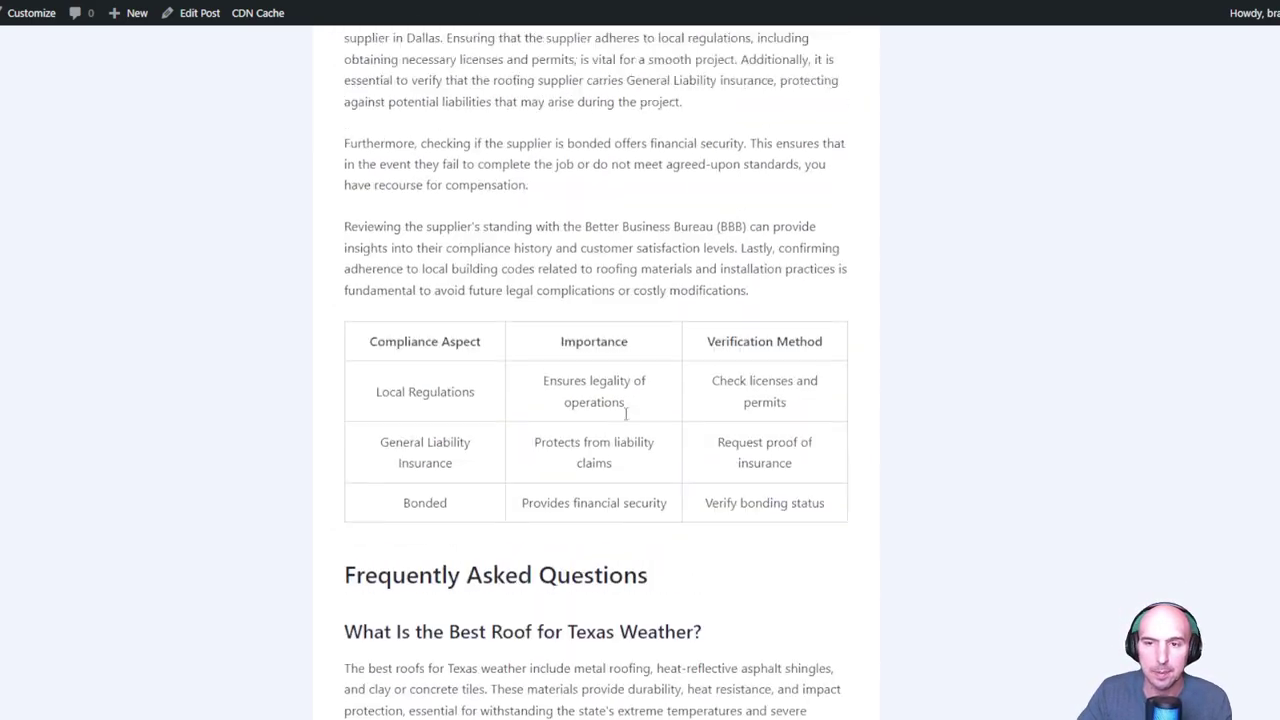
scroll(631, 420, "up", 5)
scroll(631, 423, "up", 2)
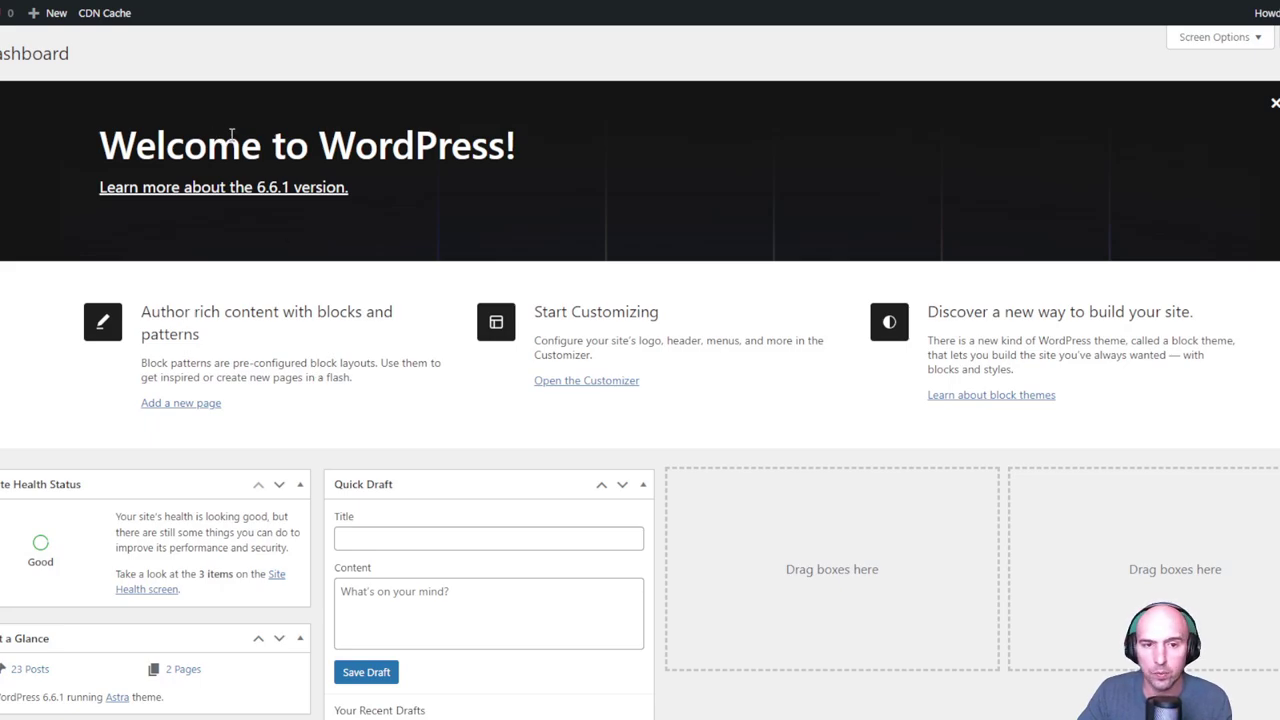
scroll(311, 279, "down", 3)
scroll(311, 279, "down", 3)
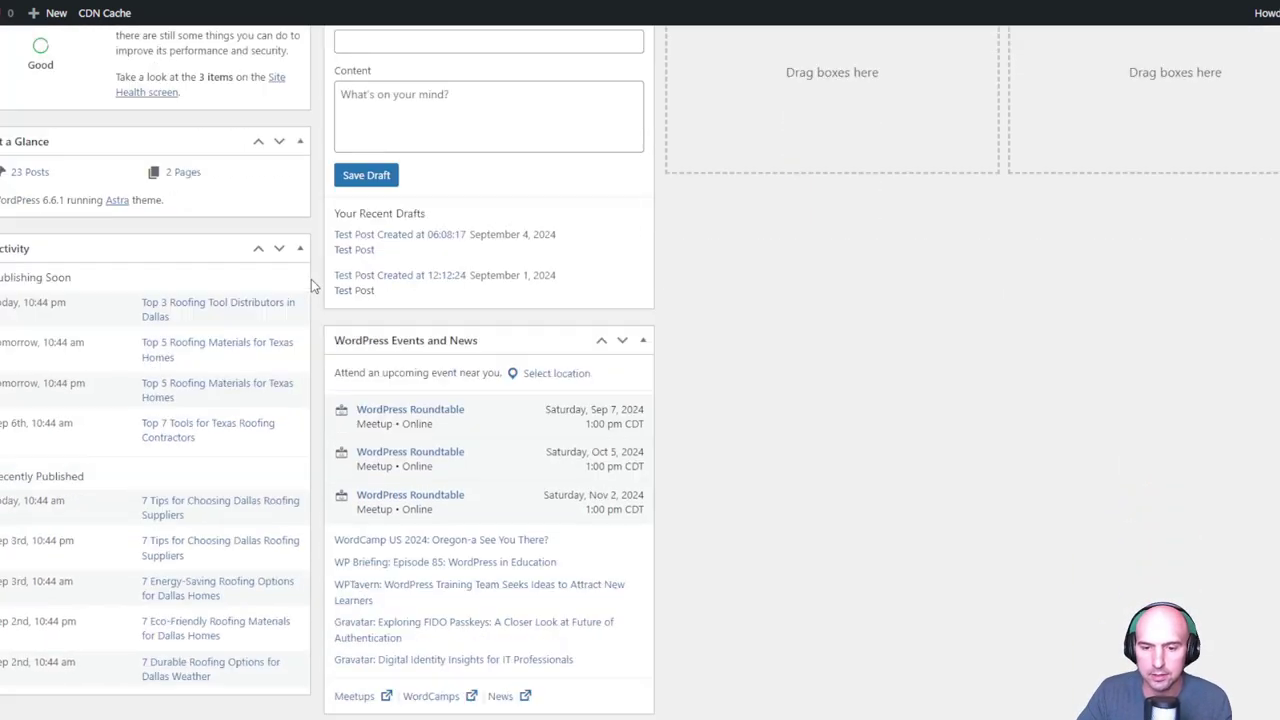
scroll(311, 279, "down", 1)
scroll(311, 279, "up", 3)
scroll(311, 286, "up", 3)
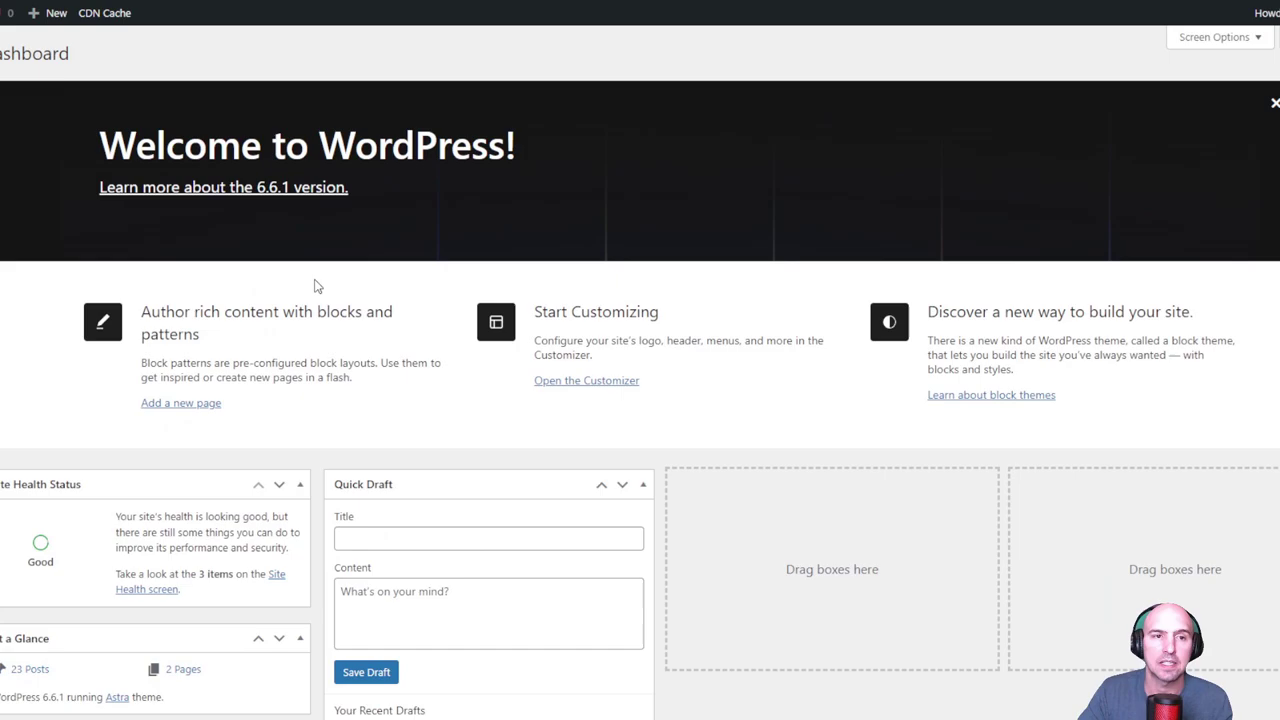